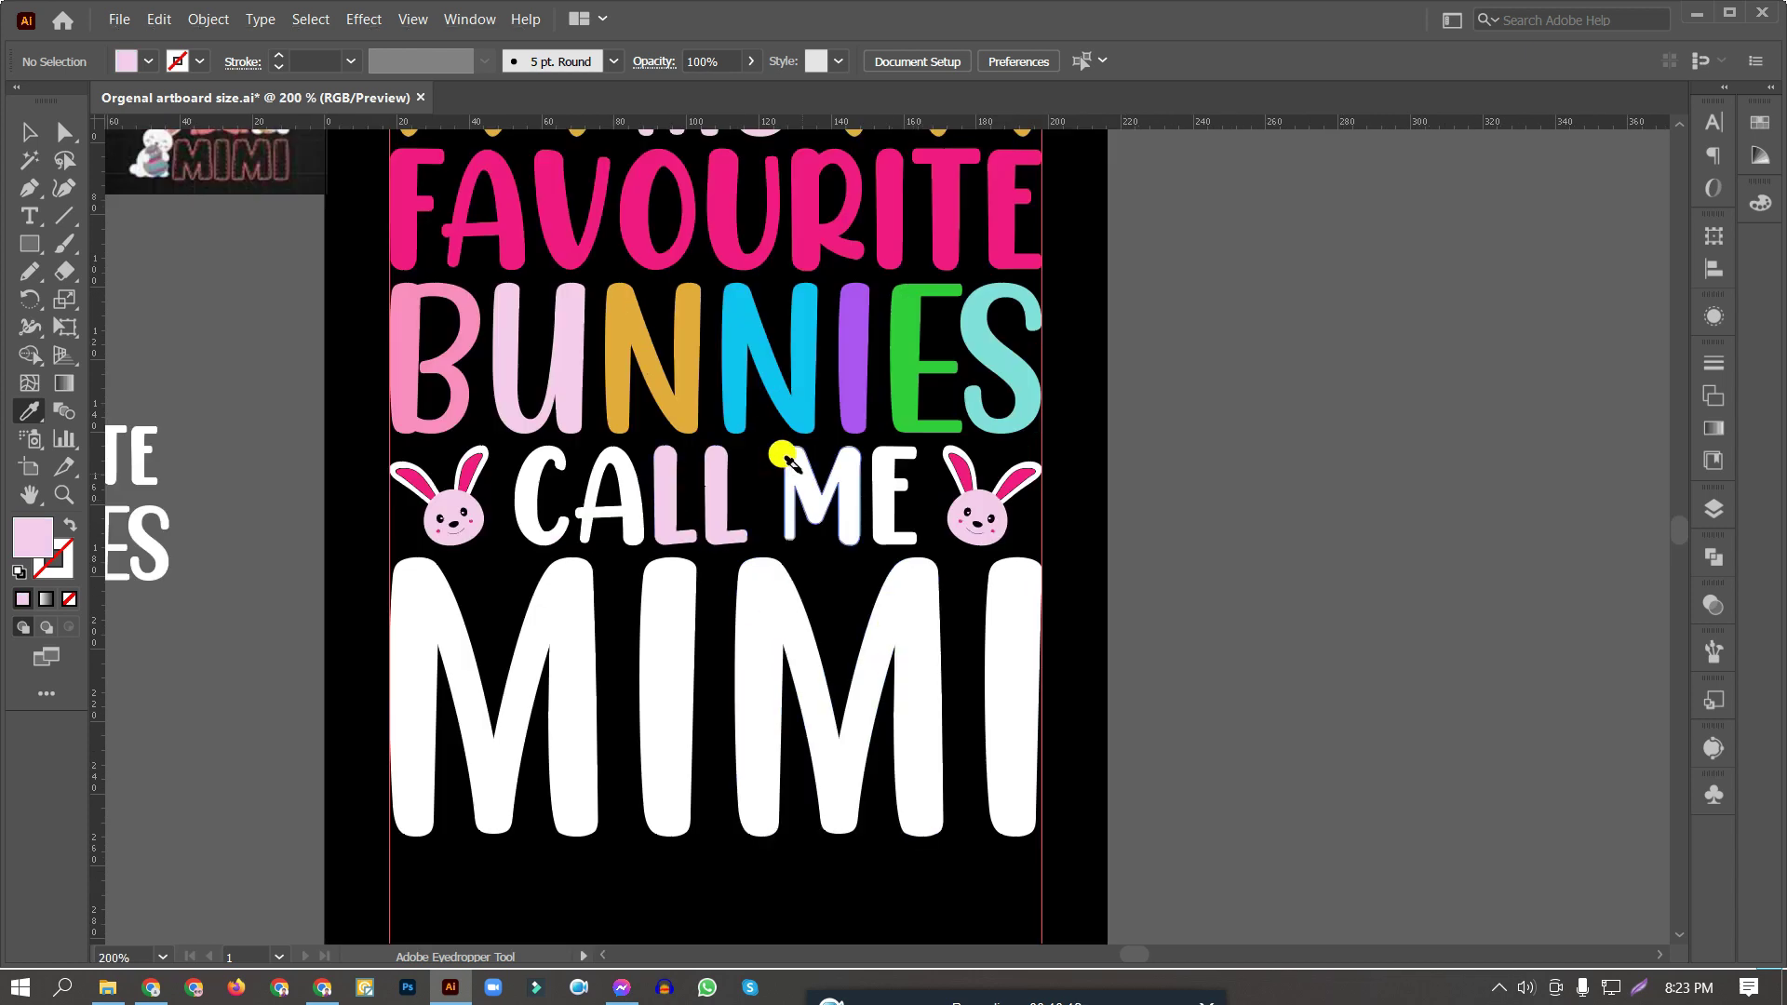
Recolour two headline letters with sampled colours, then select the MY FAVOURITE BUNNIES CALL ME MIMI text
{"action": "left_click", "coordinate": [595, 596], "text": "alt"}
{"action": "left_click", "coordinate": [686, 596], "text": "alt"}
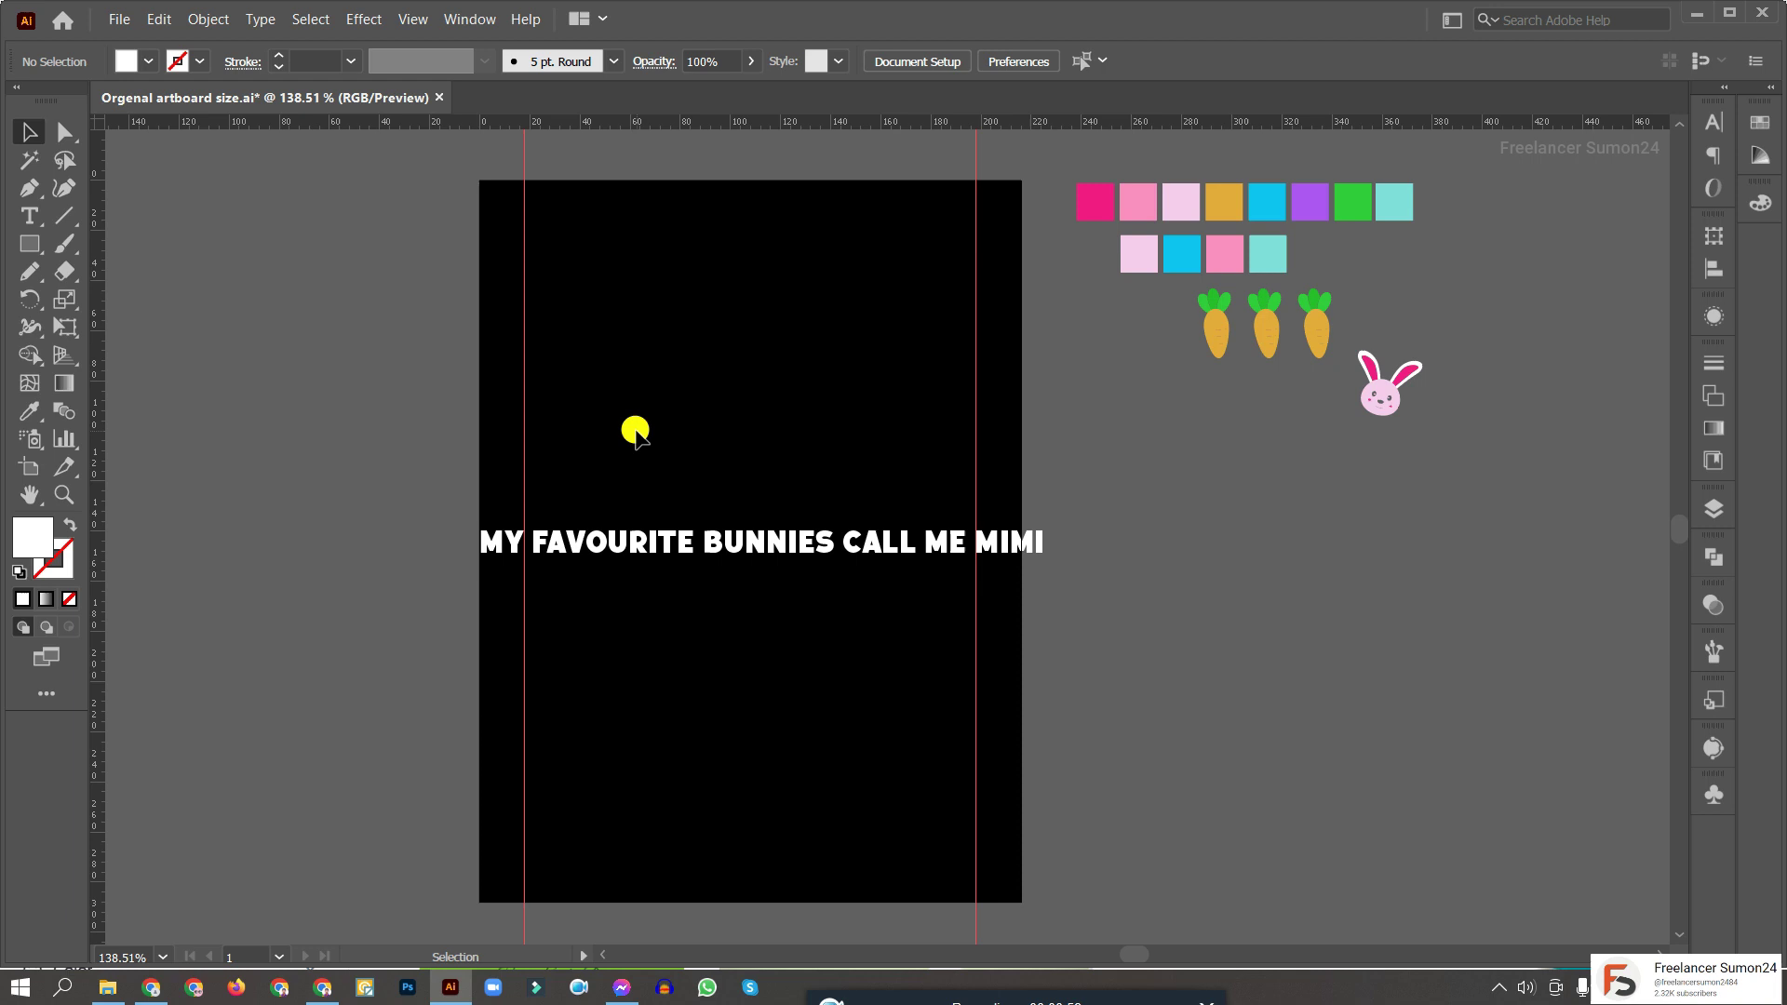
{"action": "left_click", "coordinate": [712, 543]}
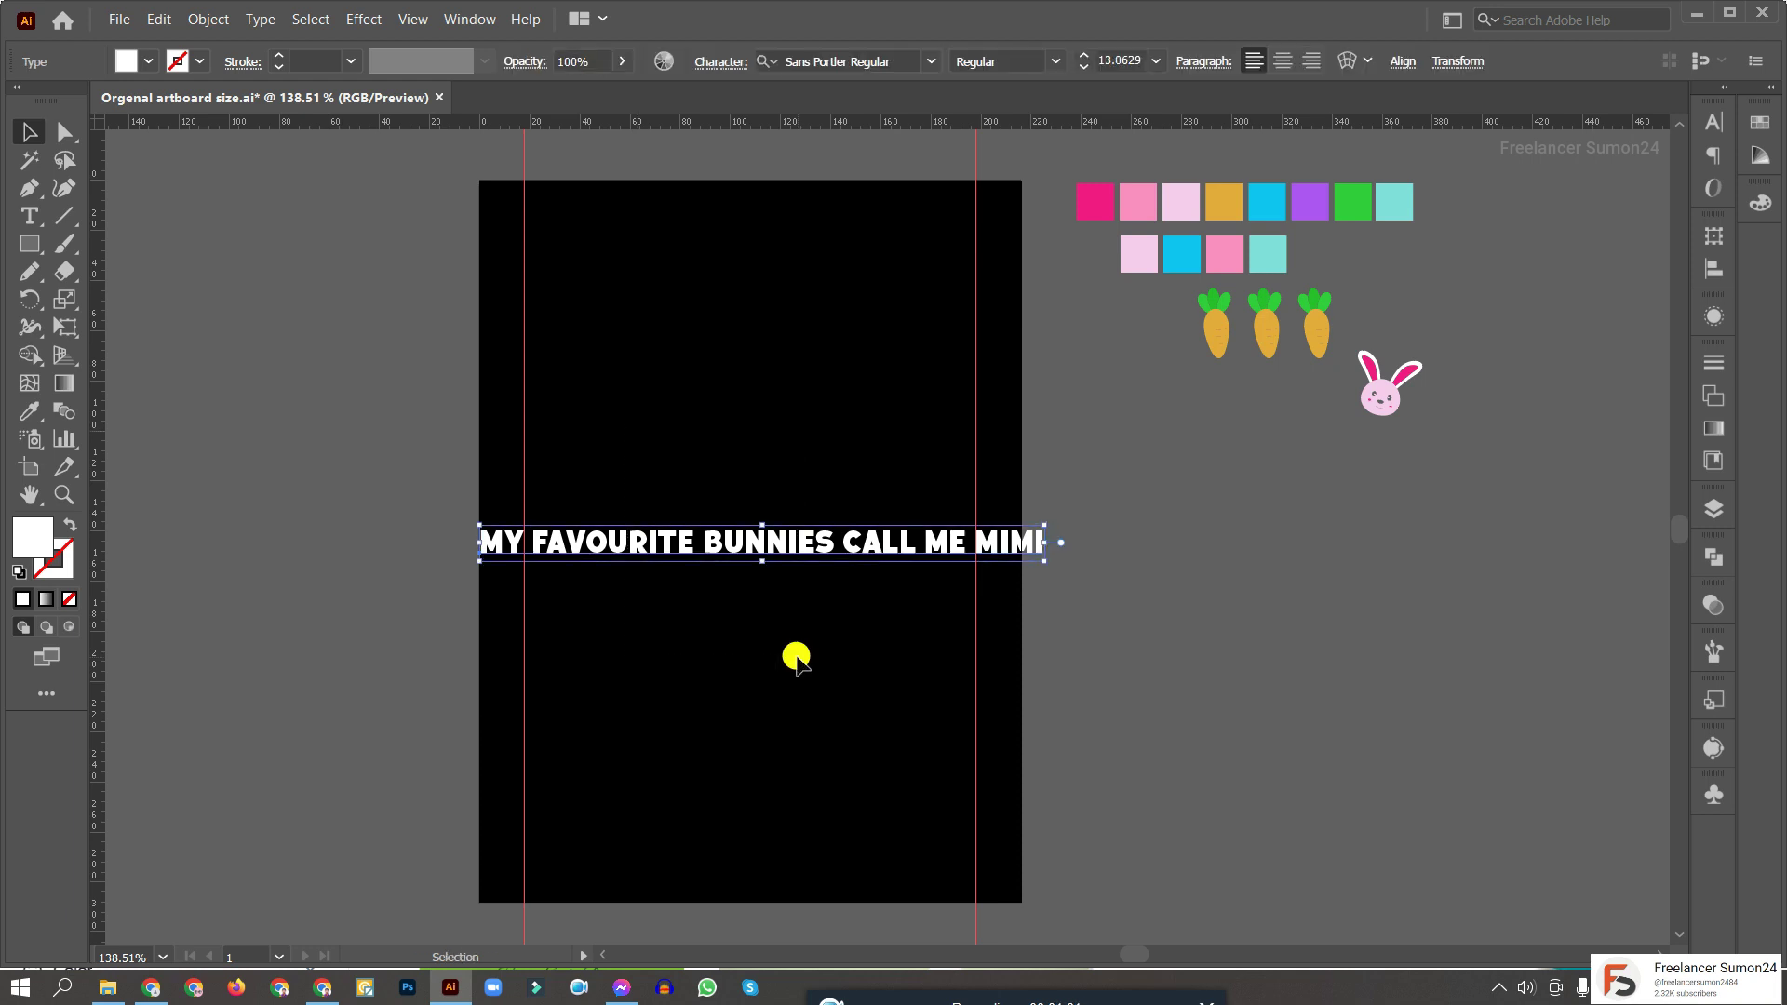
Search Google Images for the headline phrase and open the second result
{"action": "left_click", "coordinate": [150, 987]}
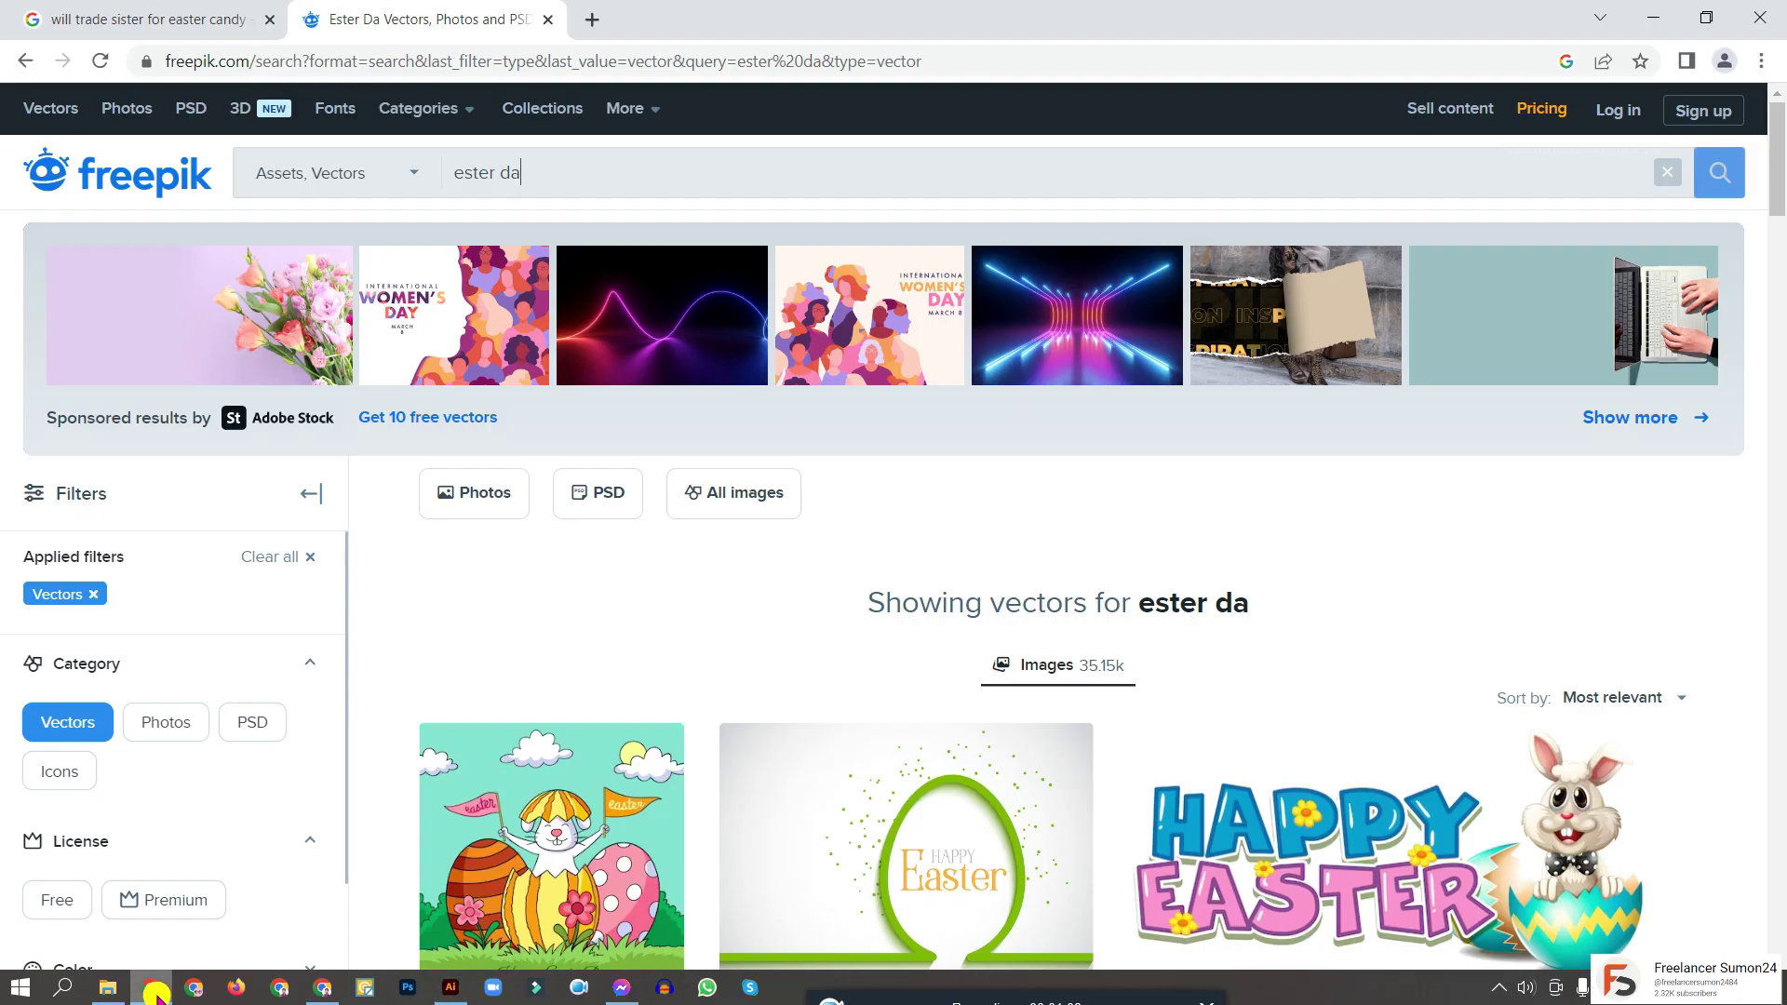
{"action": "key", "text": "ctrl+t"}
{"action": "type", "text": "my favourite bunnies call me mimi"}
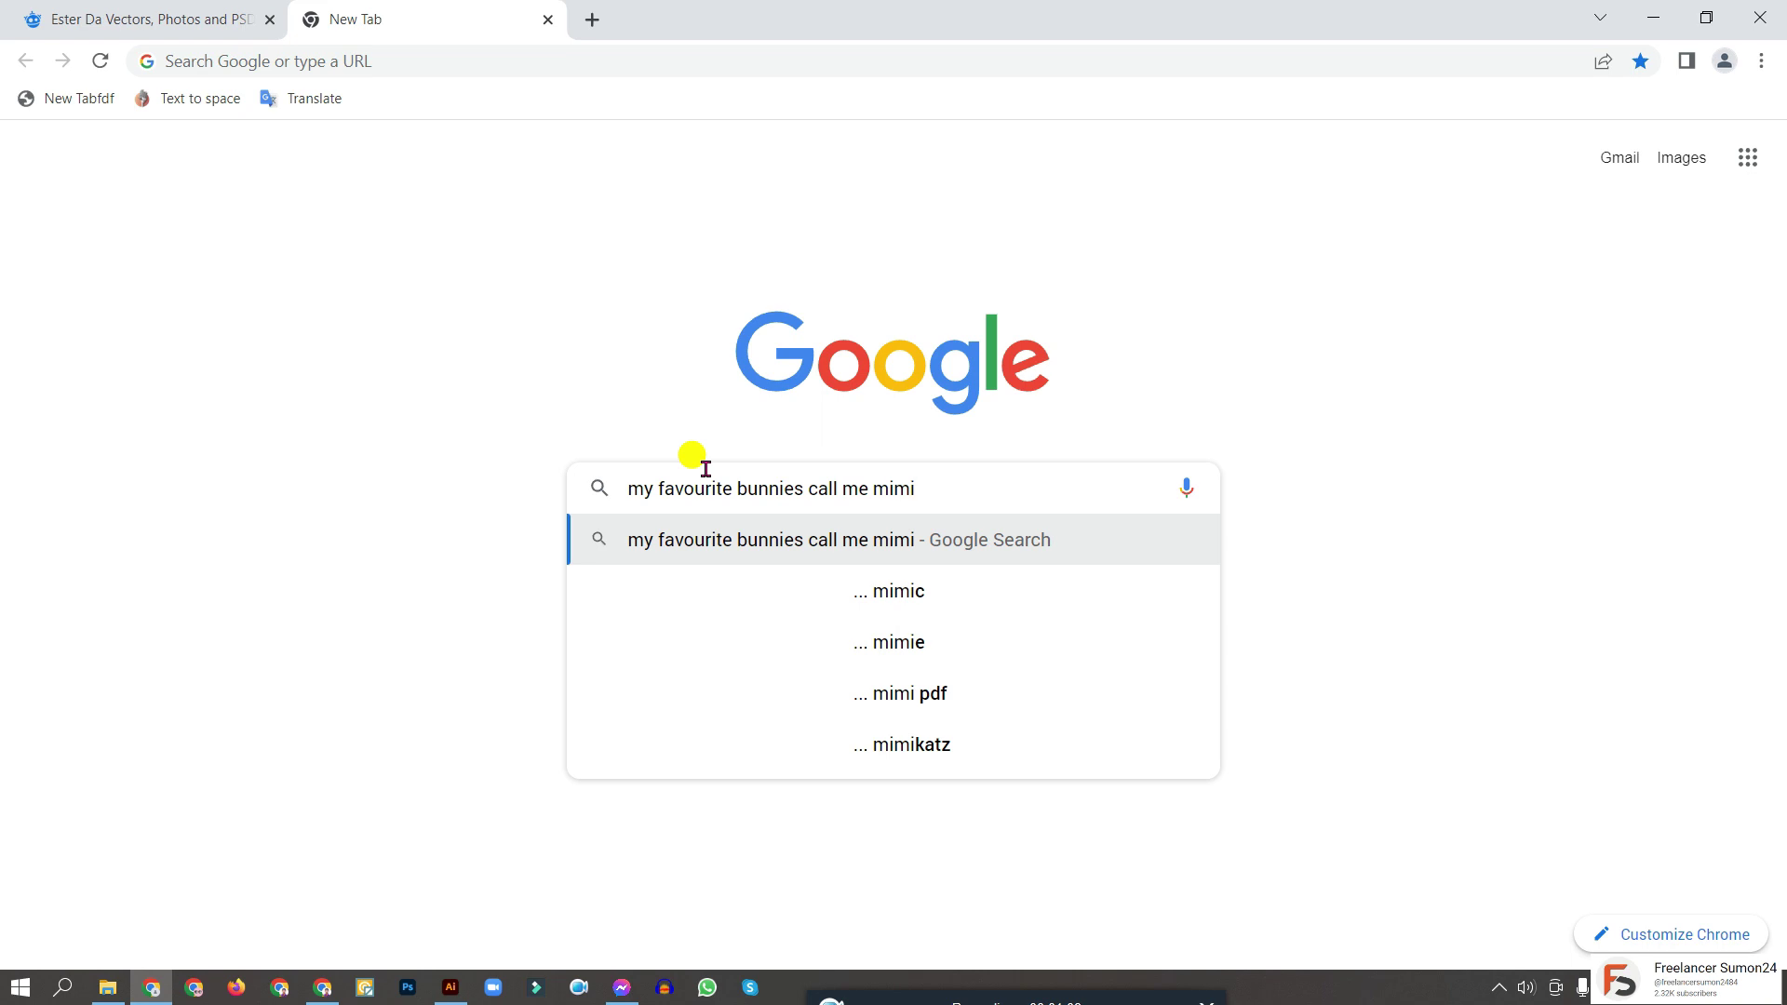
{"action": "key", "text": "Return"}
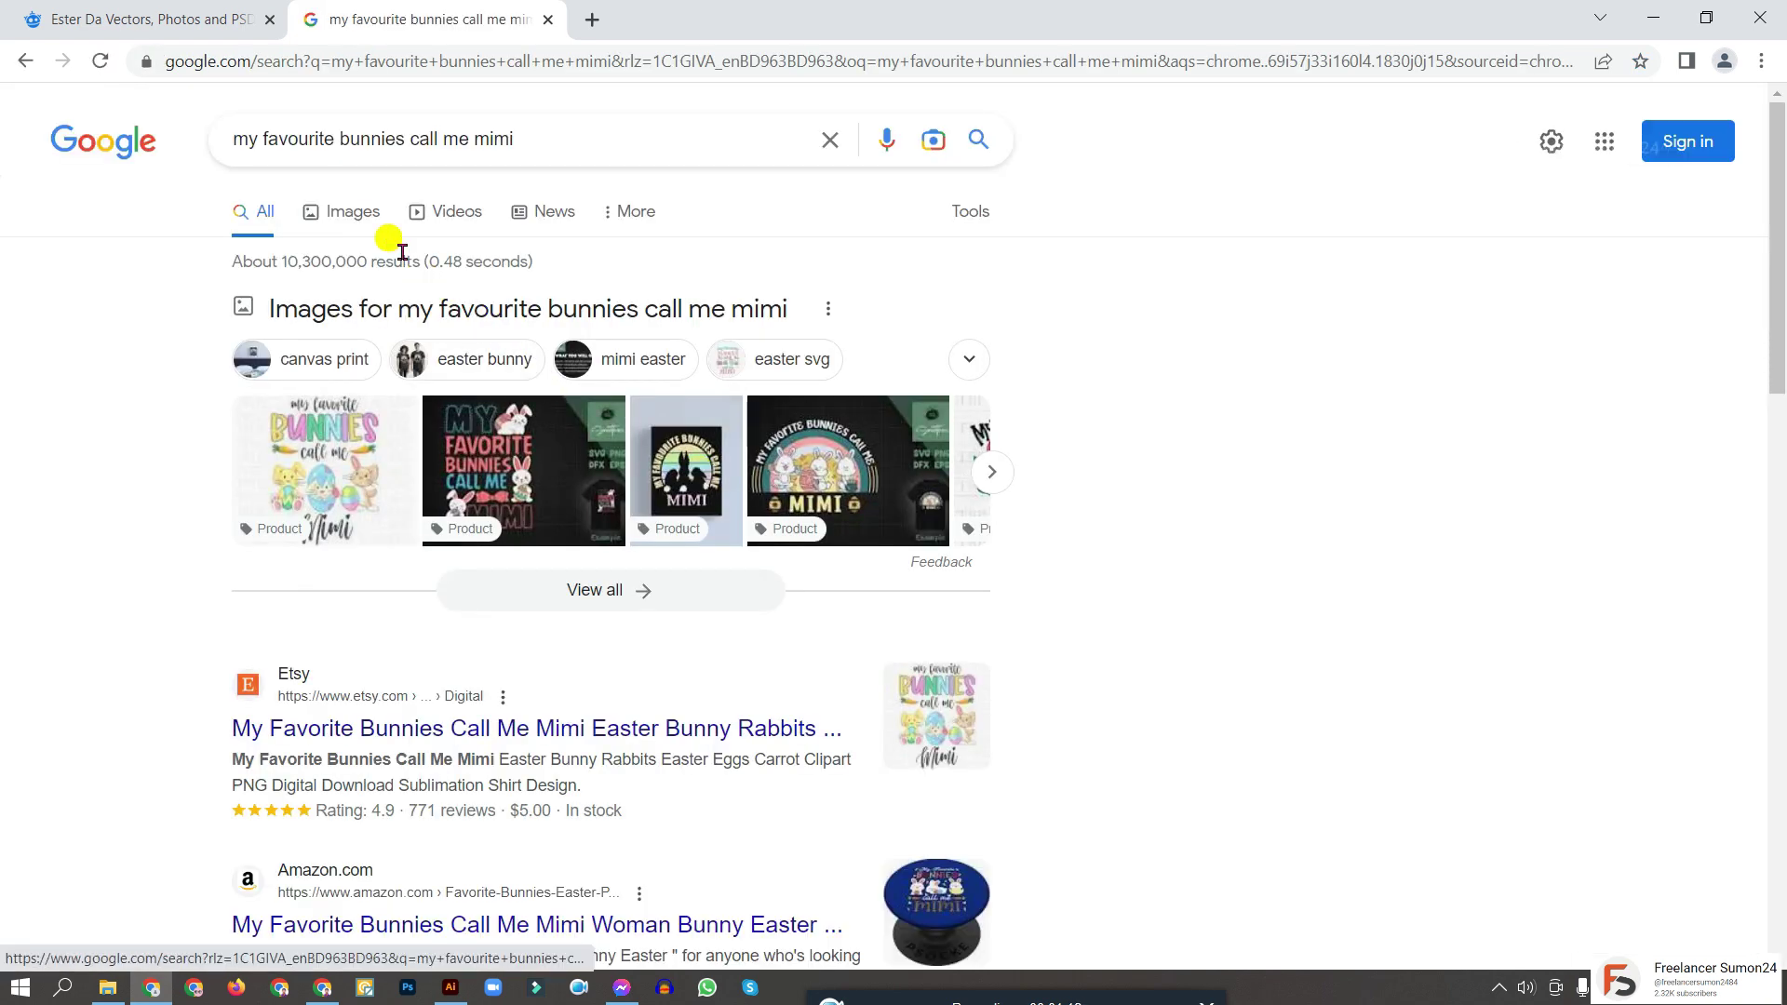
{"action": "left_click", "coordinate": [351, 211]}
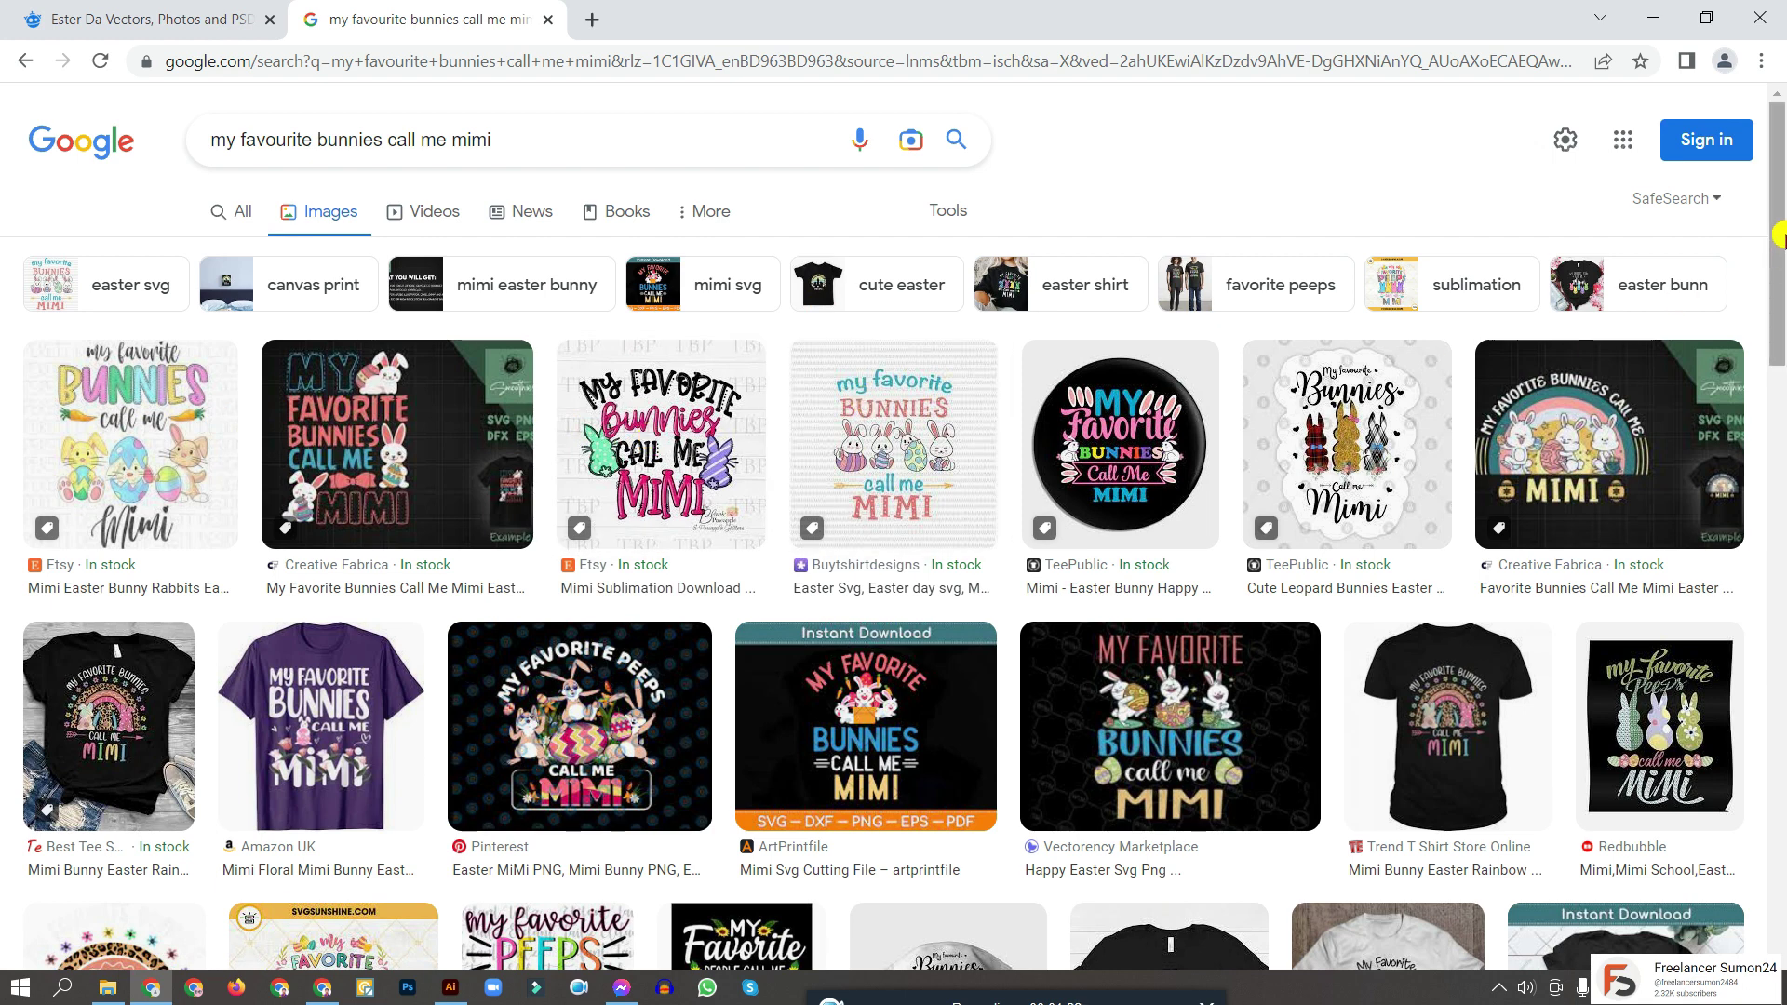
{"action": "mouse_move", "coordinate": [1777, 191]}
{"action": "left_mouse_down"}
{"action": "mouse_move", "coordinate": [1778, 253]}
{"action": "mouse_move", "coordinate": [1151, 164]}
{"action": "left_mouse_up"}
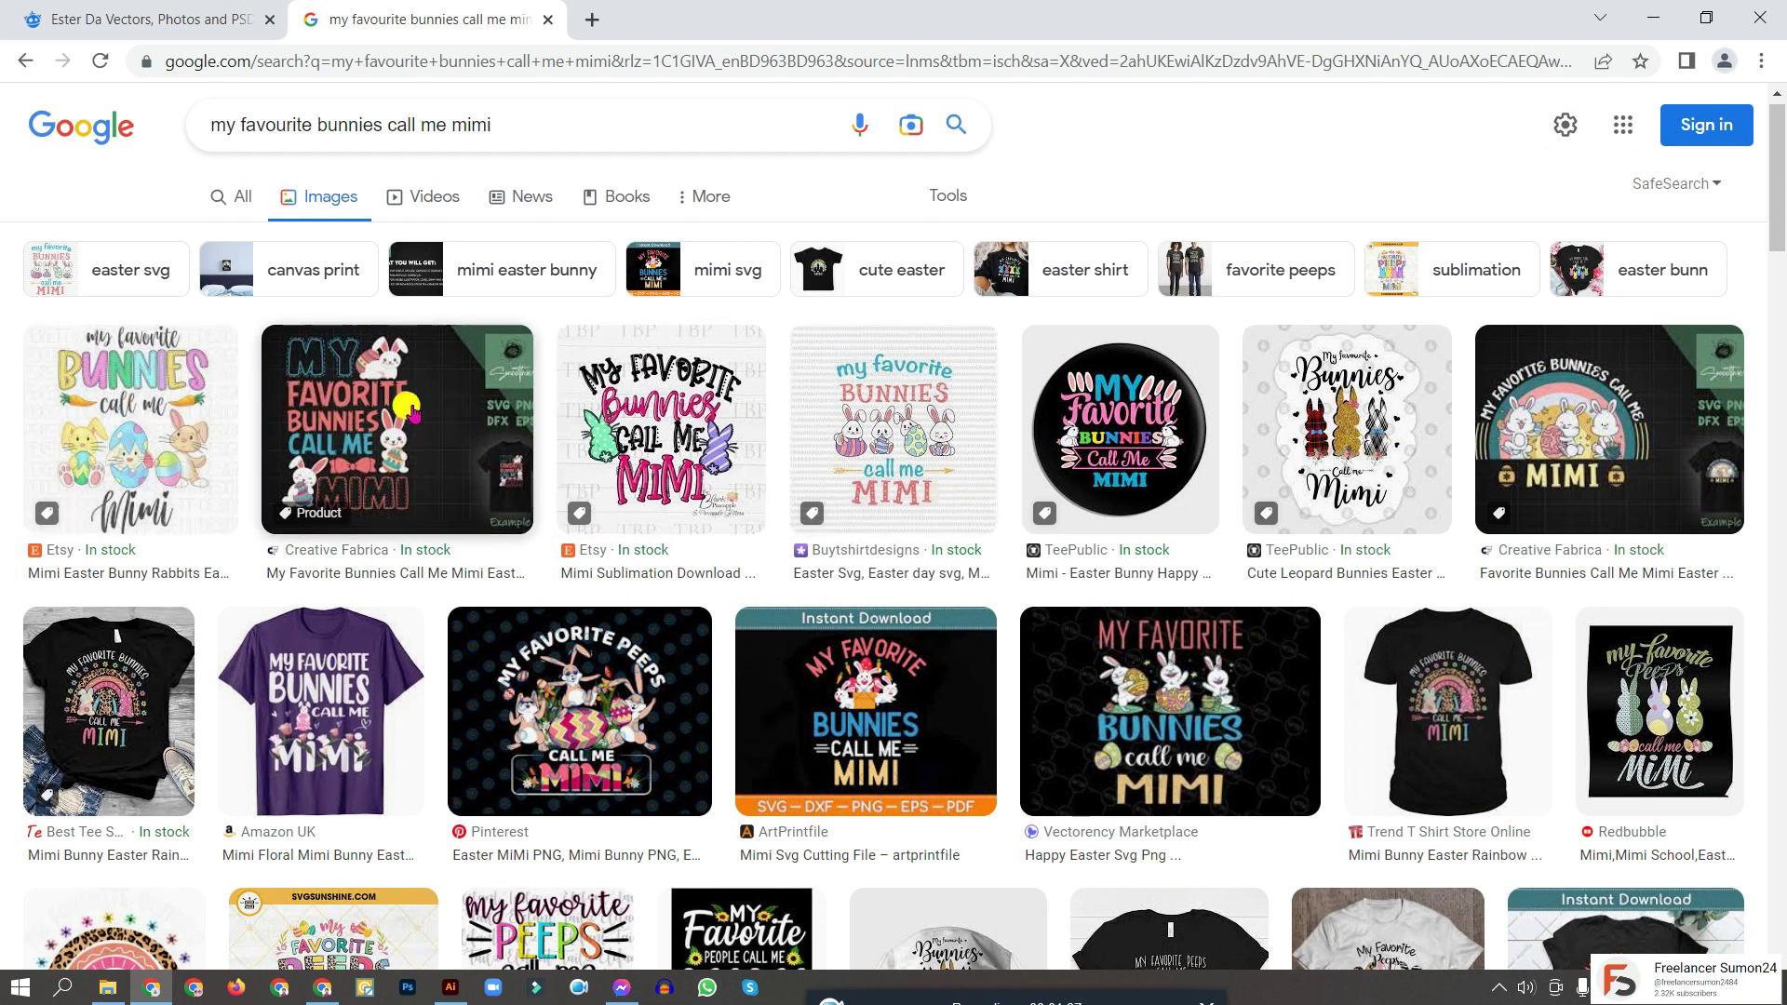
{"action": "left_click", "coordinate": [494, 402]}
Screenshot the bunny reference design and paste it left of the Illustrator artboard
{"action": "key", "text": "Print"}
{"action": "left_click_drag", "start_coordinate": [563, 169], "coordinate": [1011, 659]}
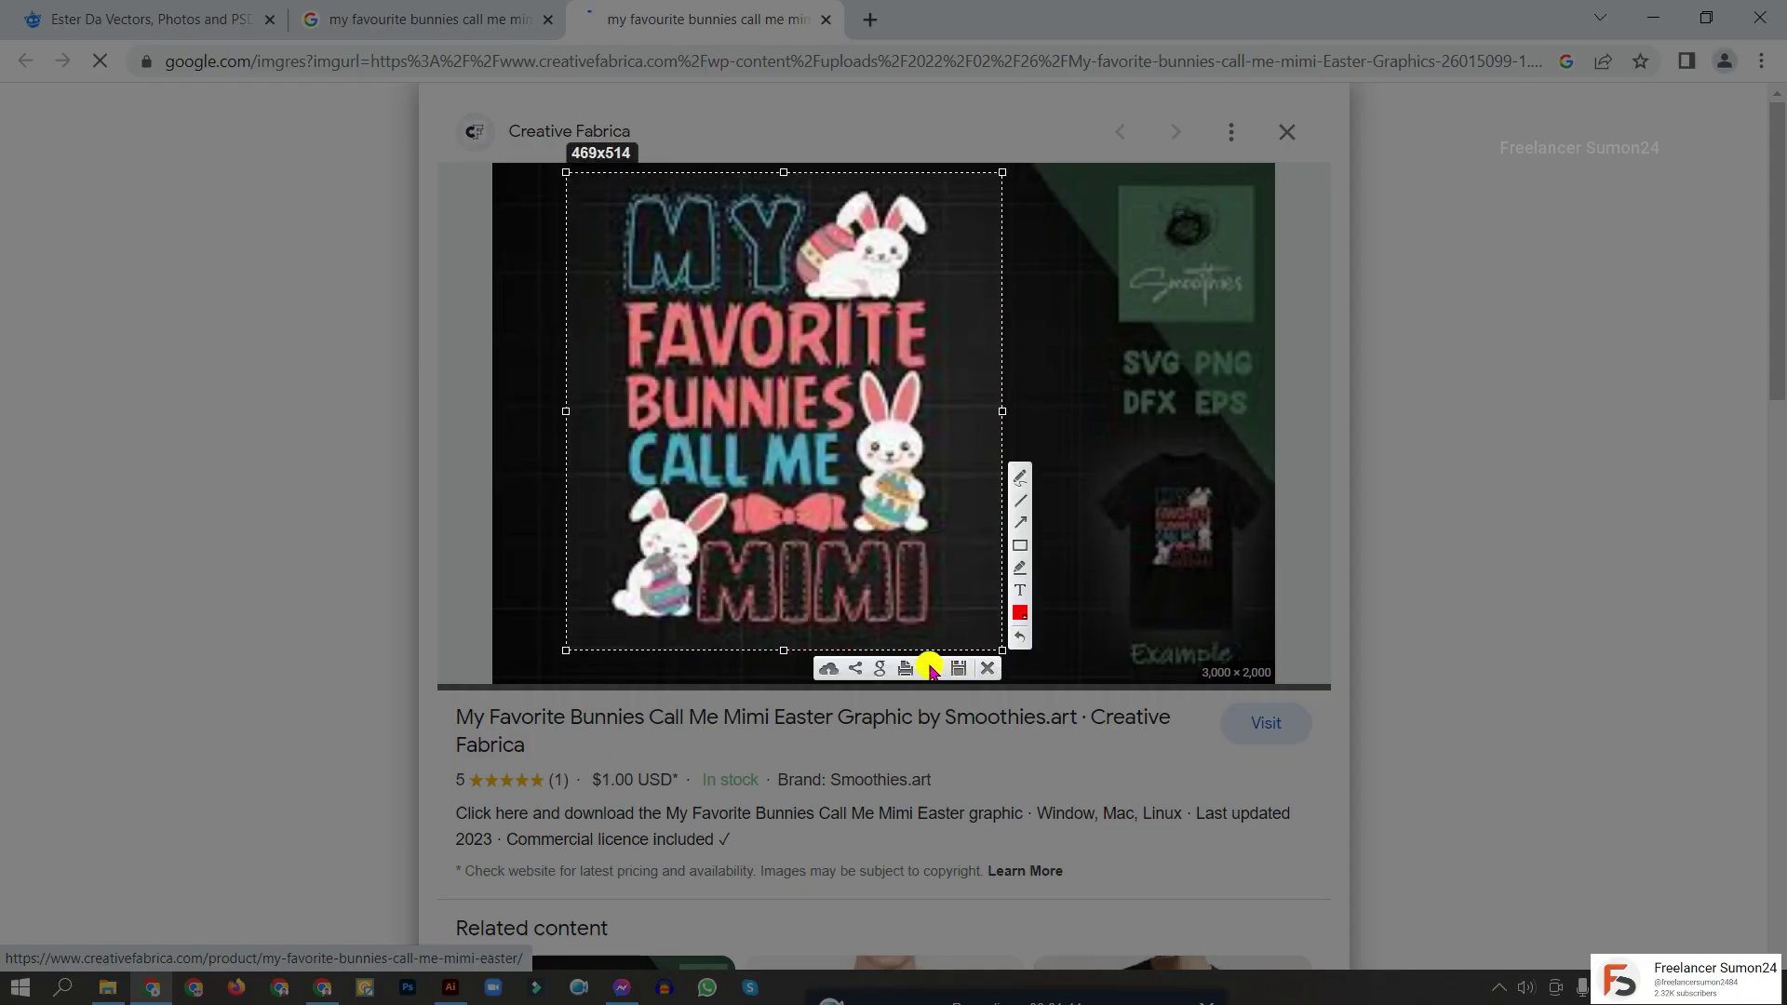
{"action": "key", "text": "ctrl+c"}
{"action": "key", "text": "alt+Tab"}
{"action": "key", "text": "ctrl+v"}
{"action": "left_click_drag", "start_coordinate": [662, 372], "coordinate": [418, 242]}
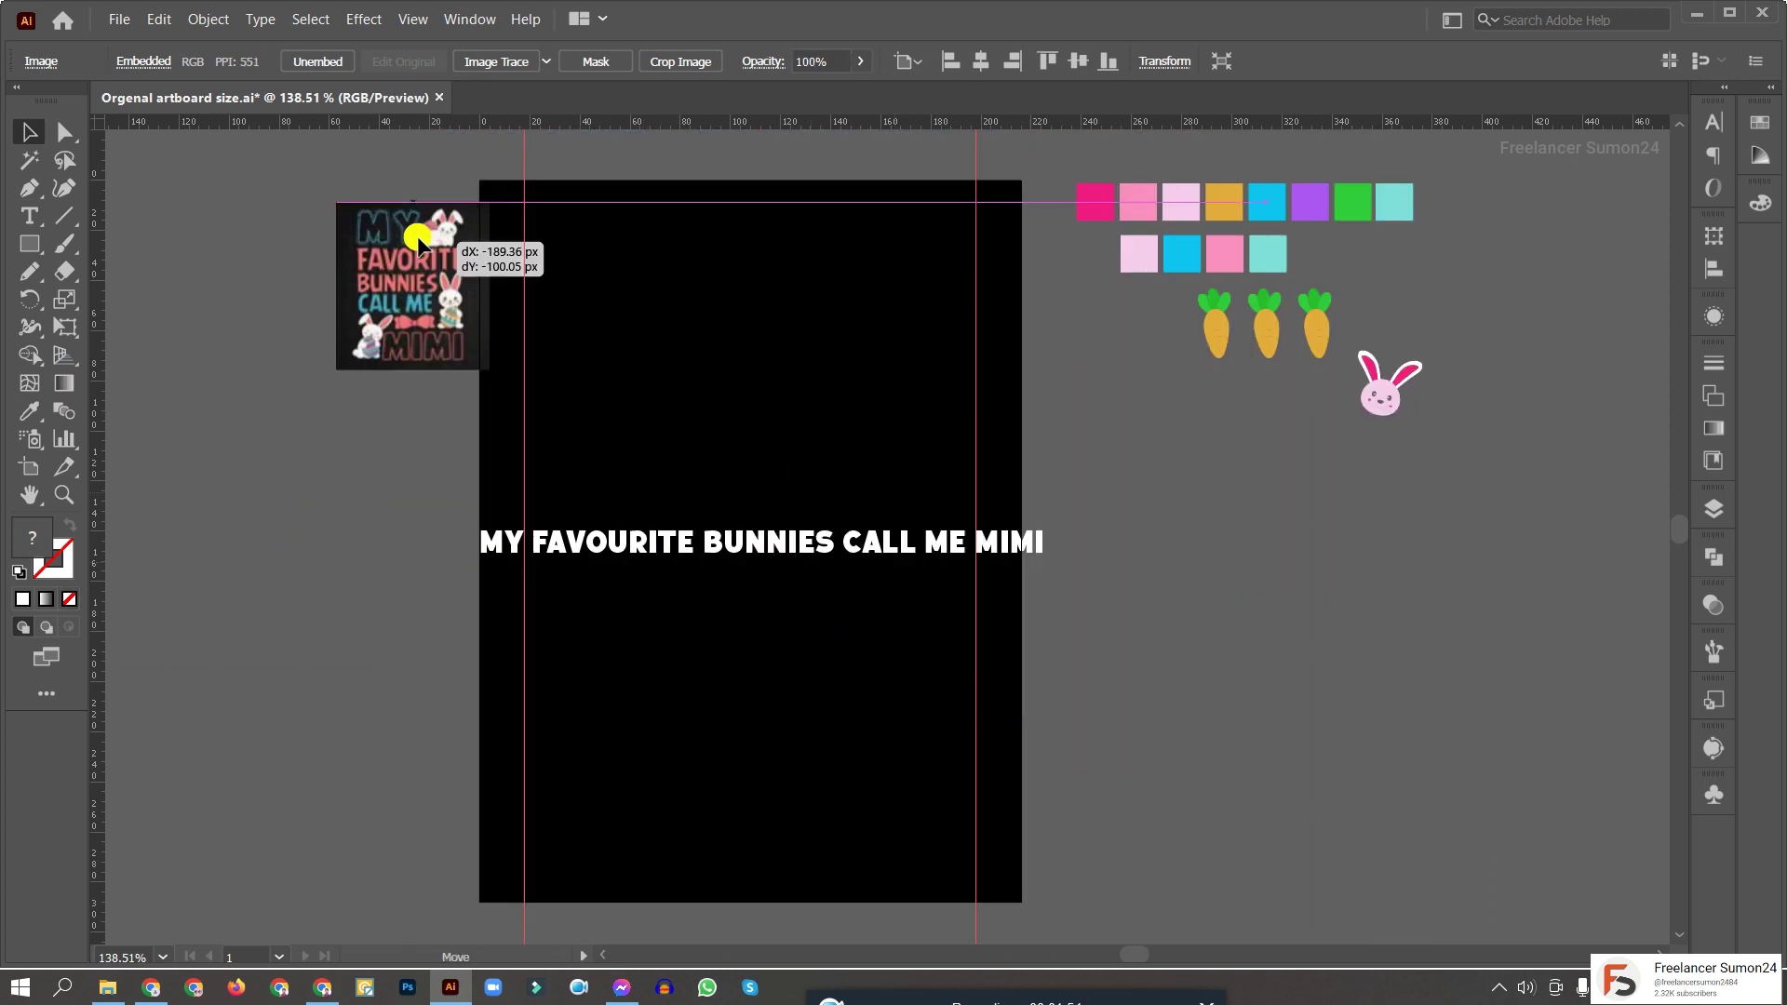
Break the headline into five lines after MY, FAVOURITE, BUNNIES and CALL ME
{"action": "left_click", "coordinate": [379, 399]}
{"action": "scroll", "coordinate": [379, 399], "scroll_direction": "up", "scroll_amount": 1}
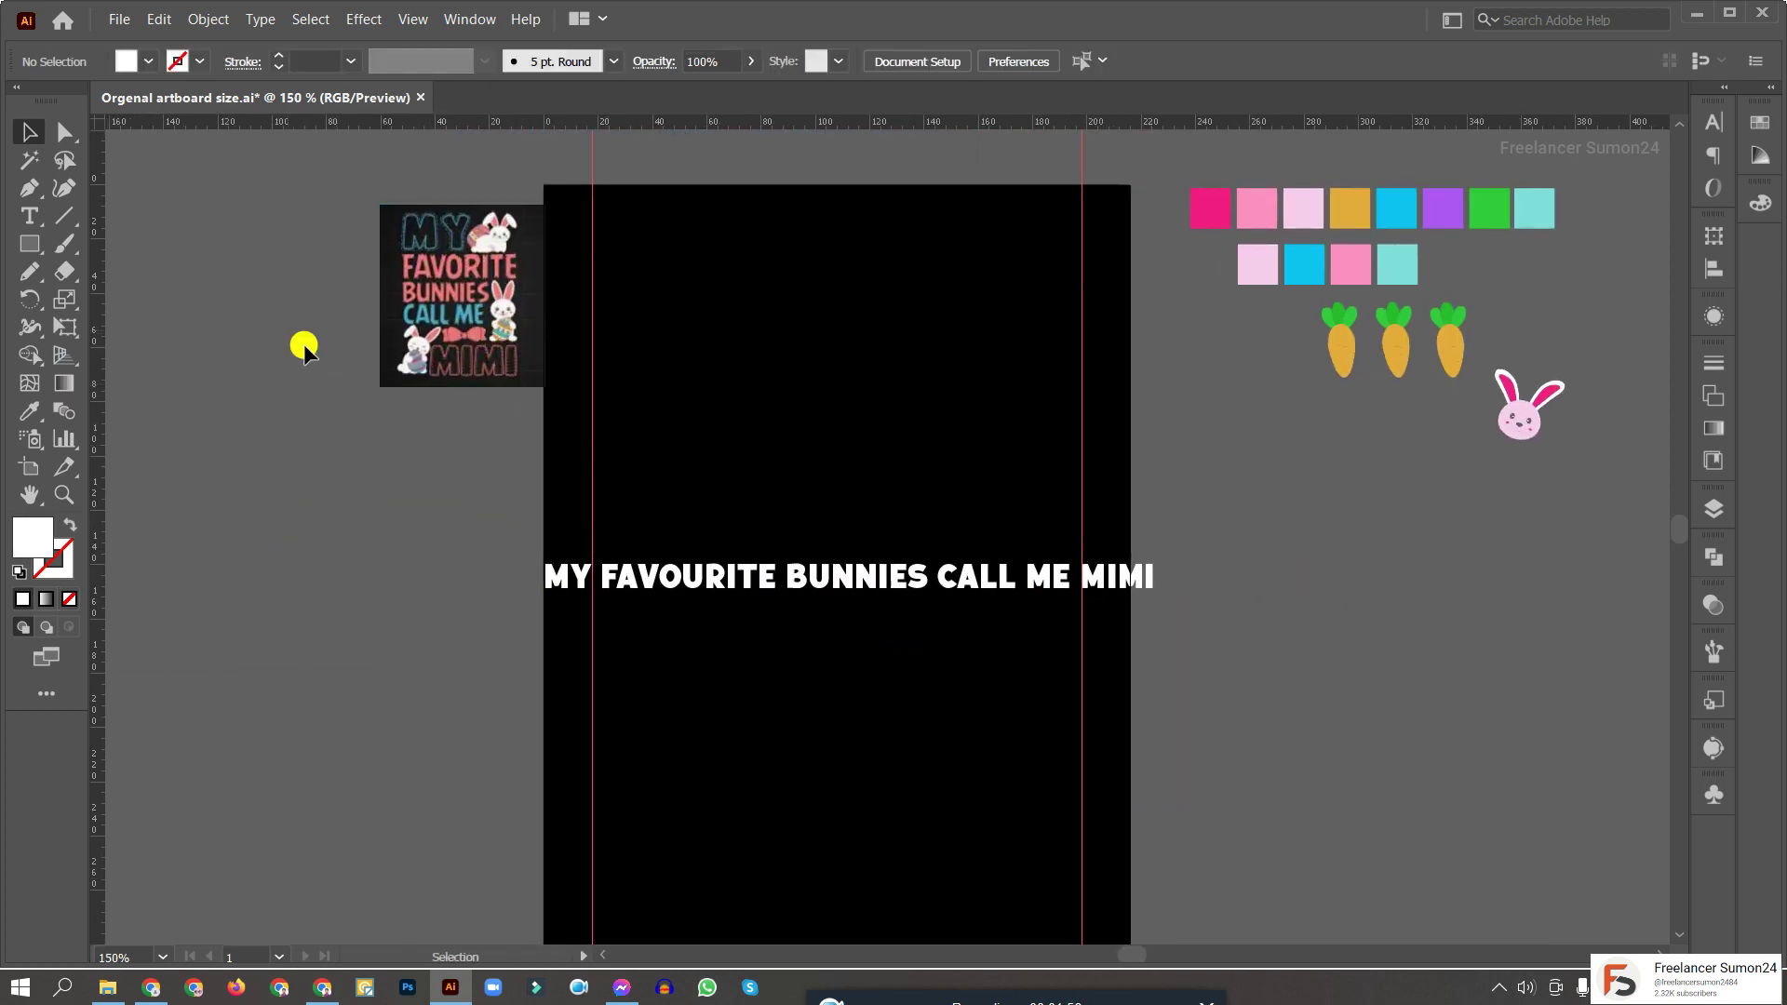
{"action": "left_click", "coordinate": [29, 215]}
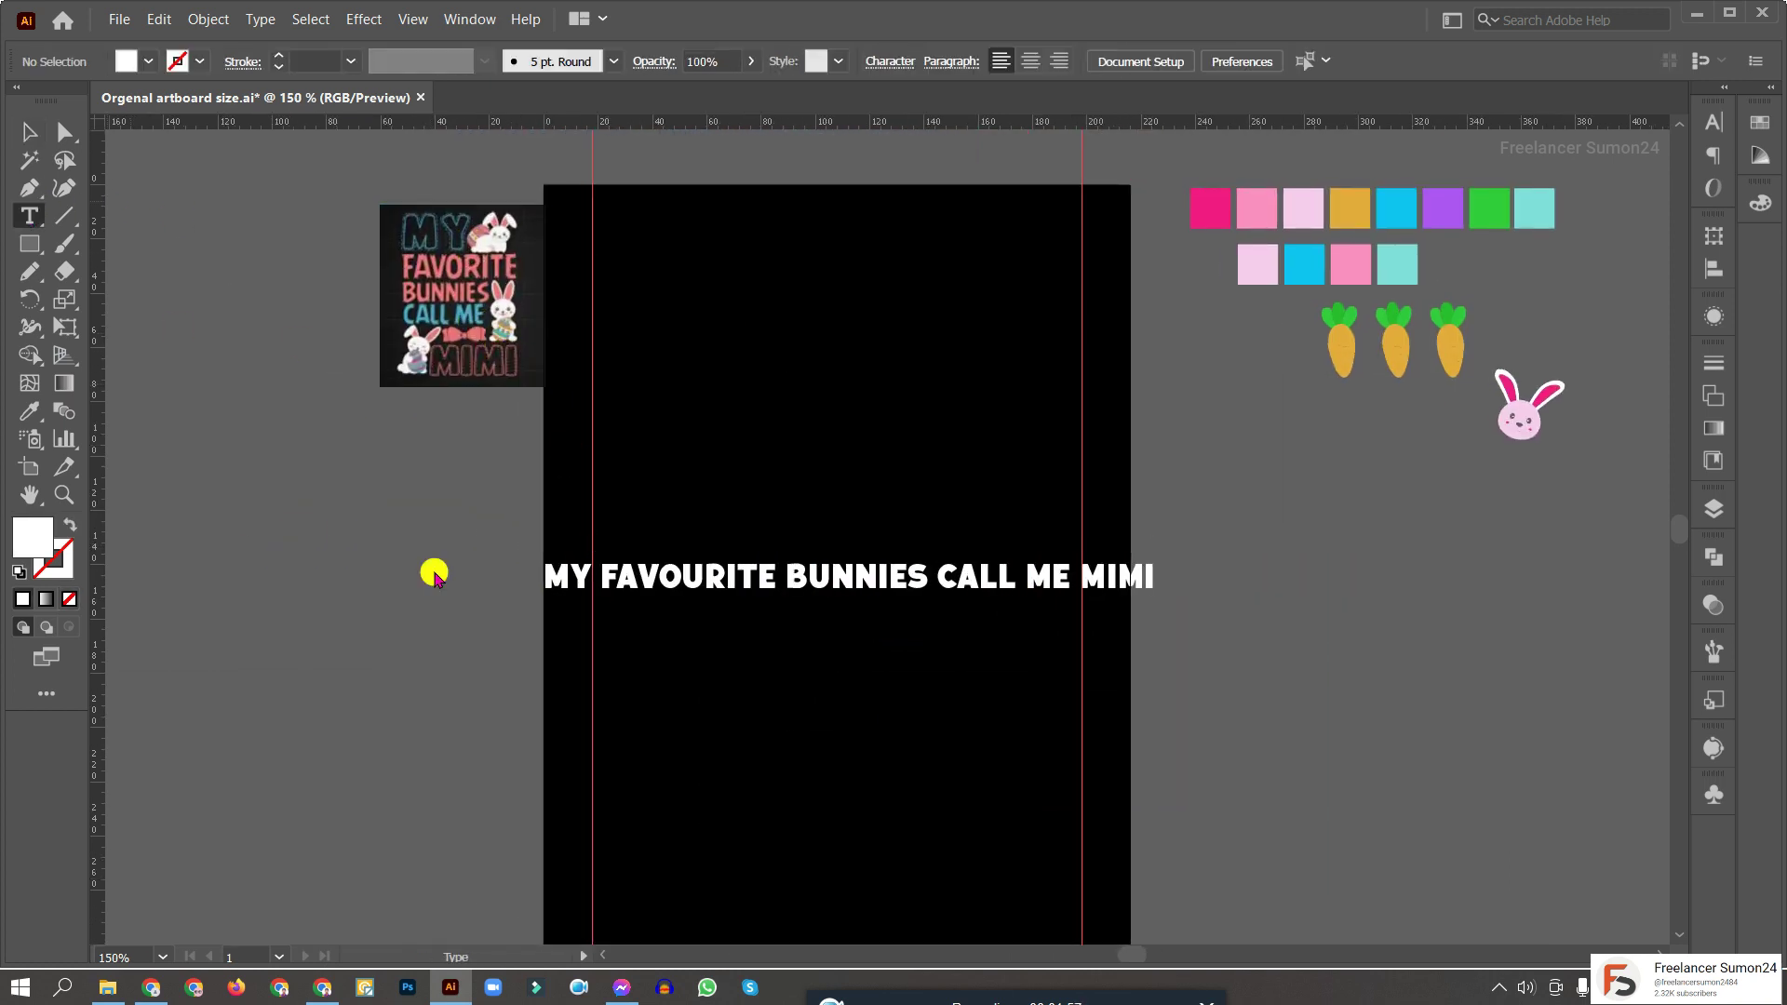
{"action": "left_click", "coordinate": [602, 575]}
{"action": "key", "text": "Return"}
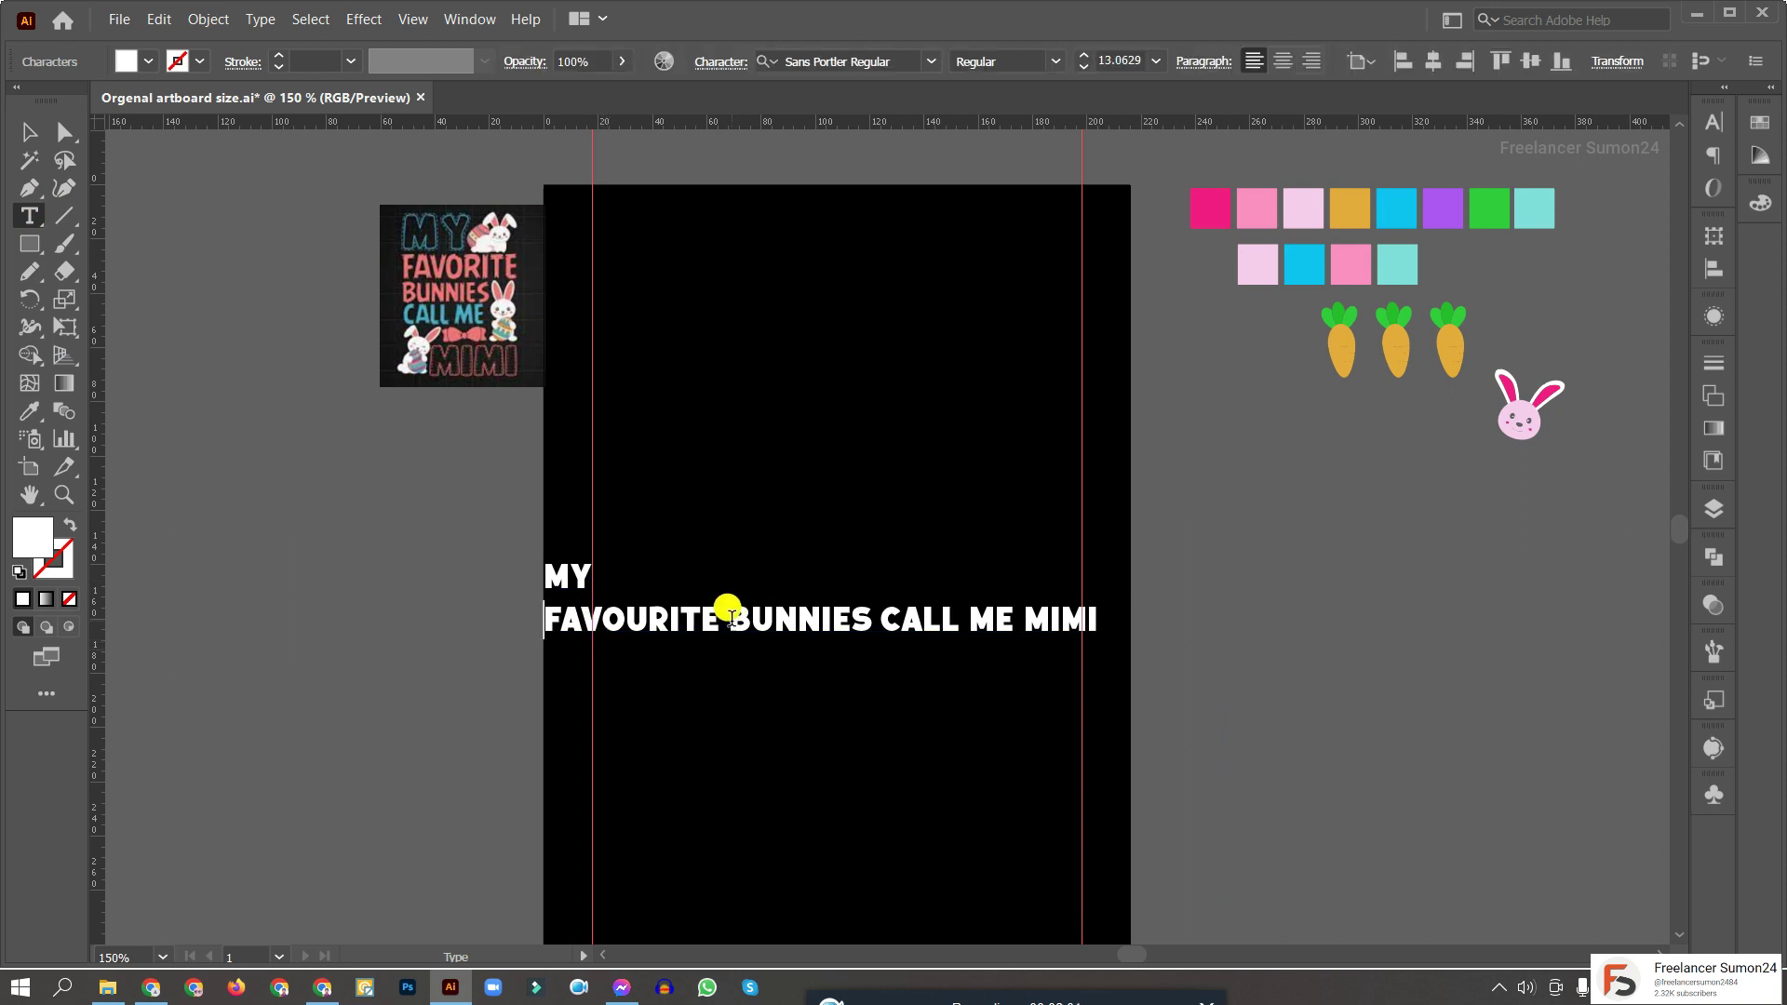
{"action": "left_click", "coordinate": [730, 617]}
{"action": "key", "text": "Return"}
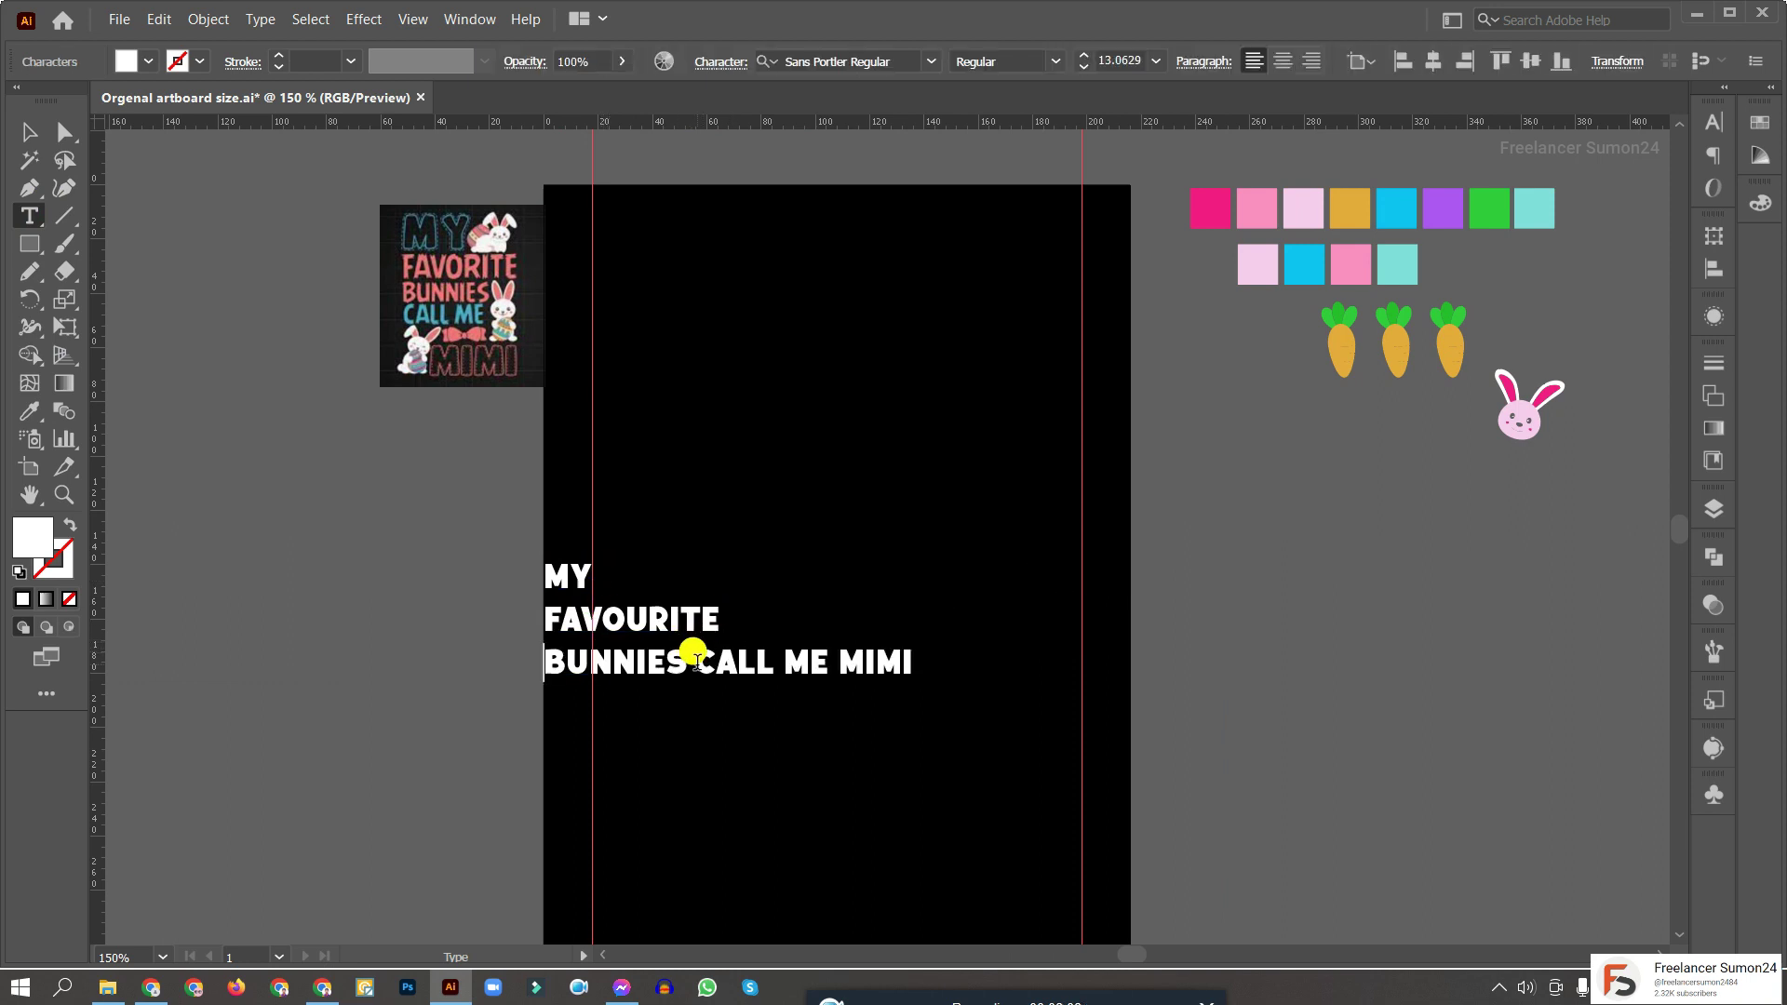
{"action": "left_click", "coordinate": [693, 654]}
{"action": "key", "text": "Return"}
{"action": "left_click", "coordinate": [683, 703]}
{"action": "key", "text": "Return"}
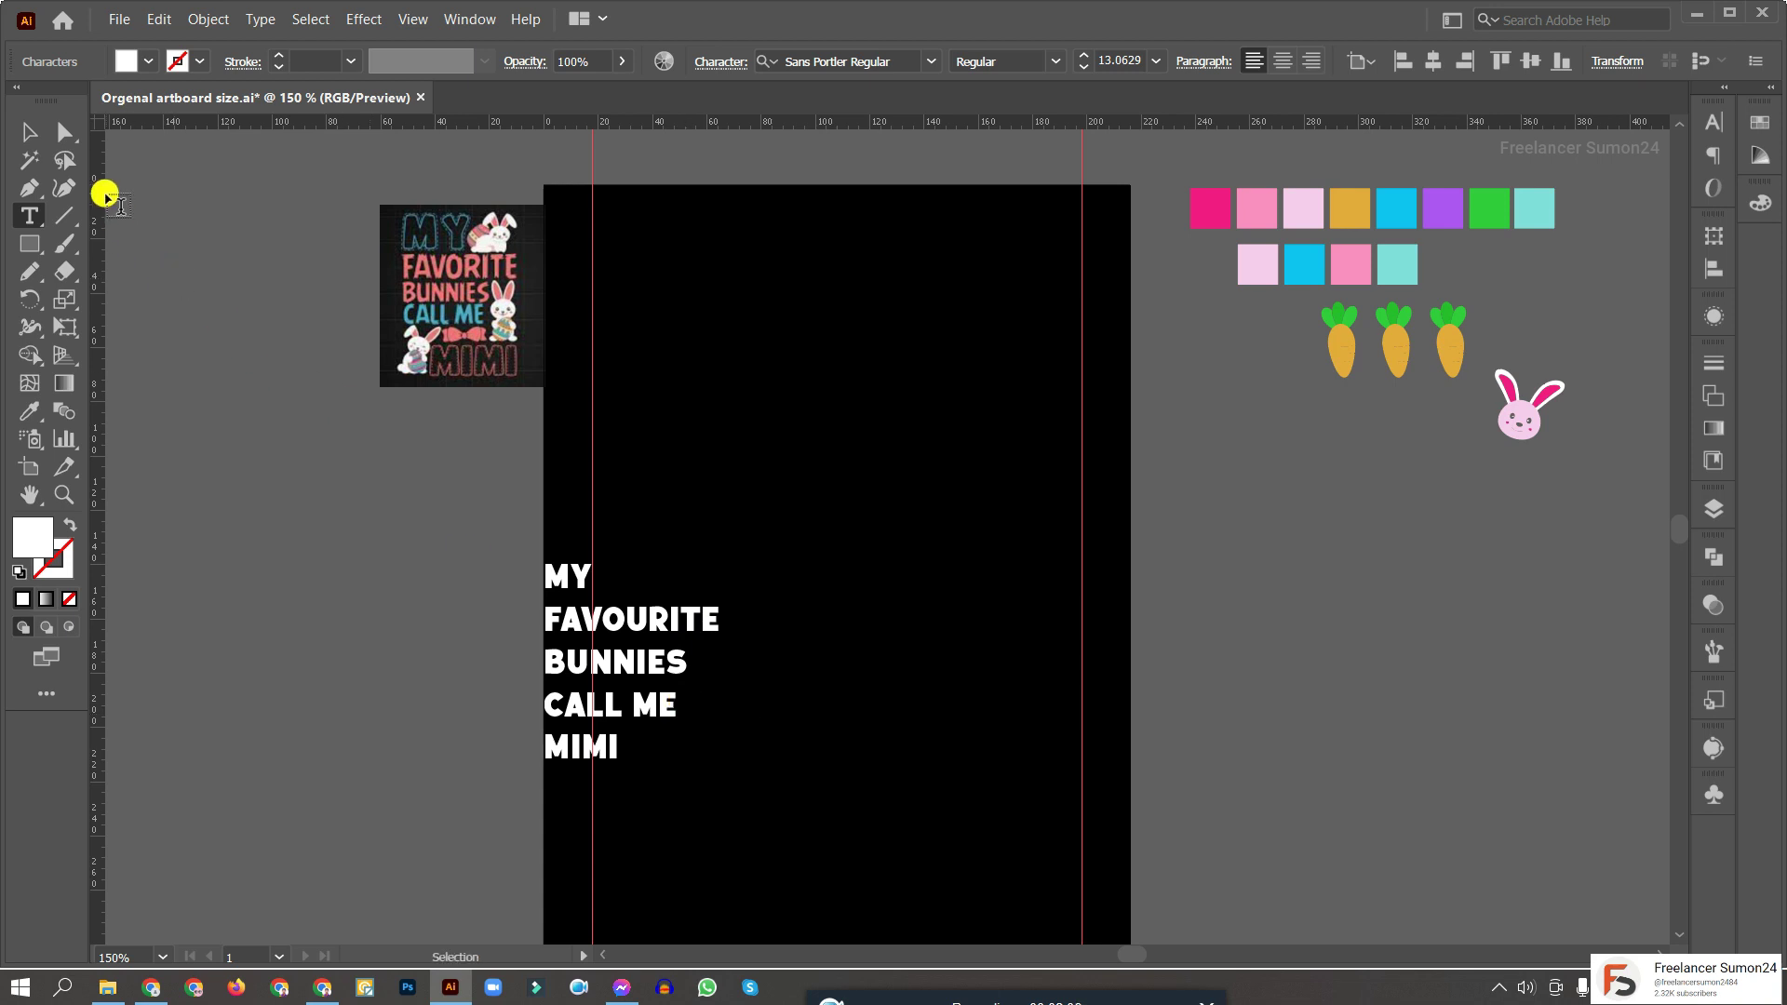
Split the headline into one text object per line with the divideTextFrame script
{"action": "left_click", "coordinate": [37, 134]}
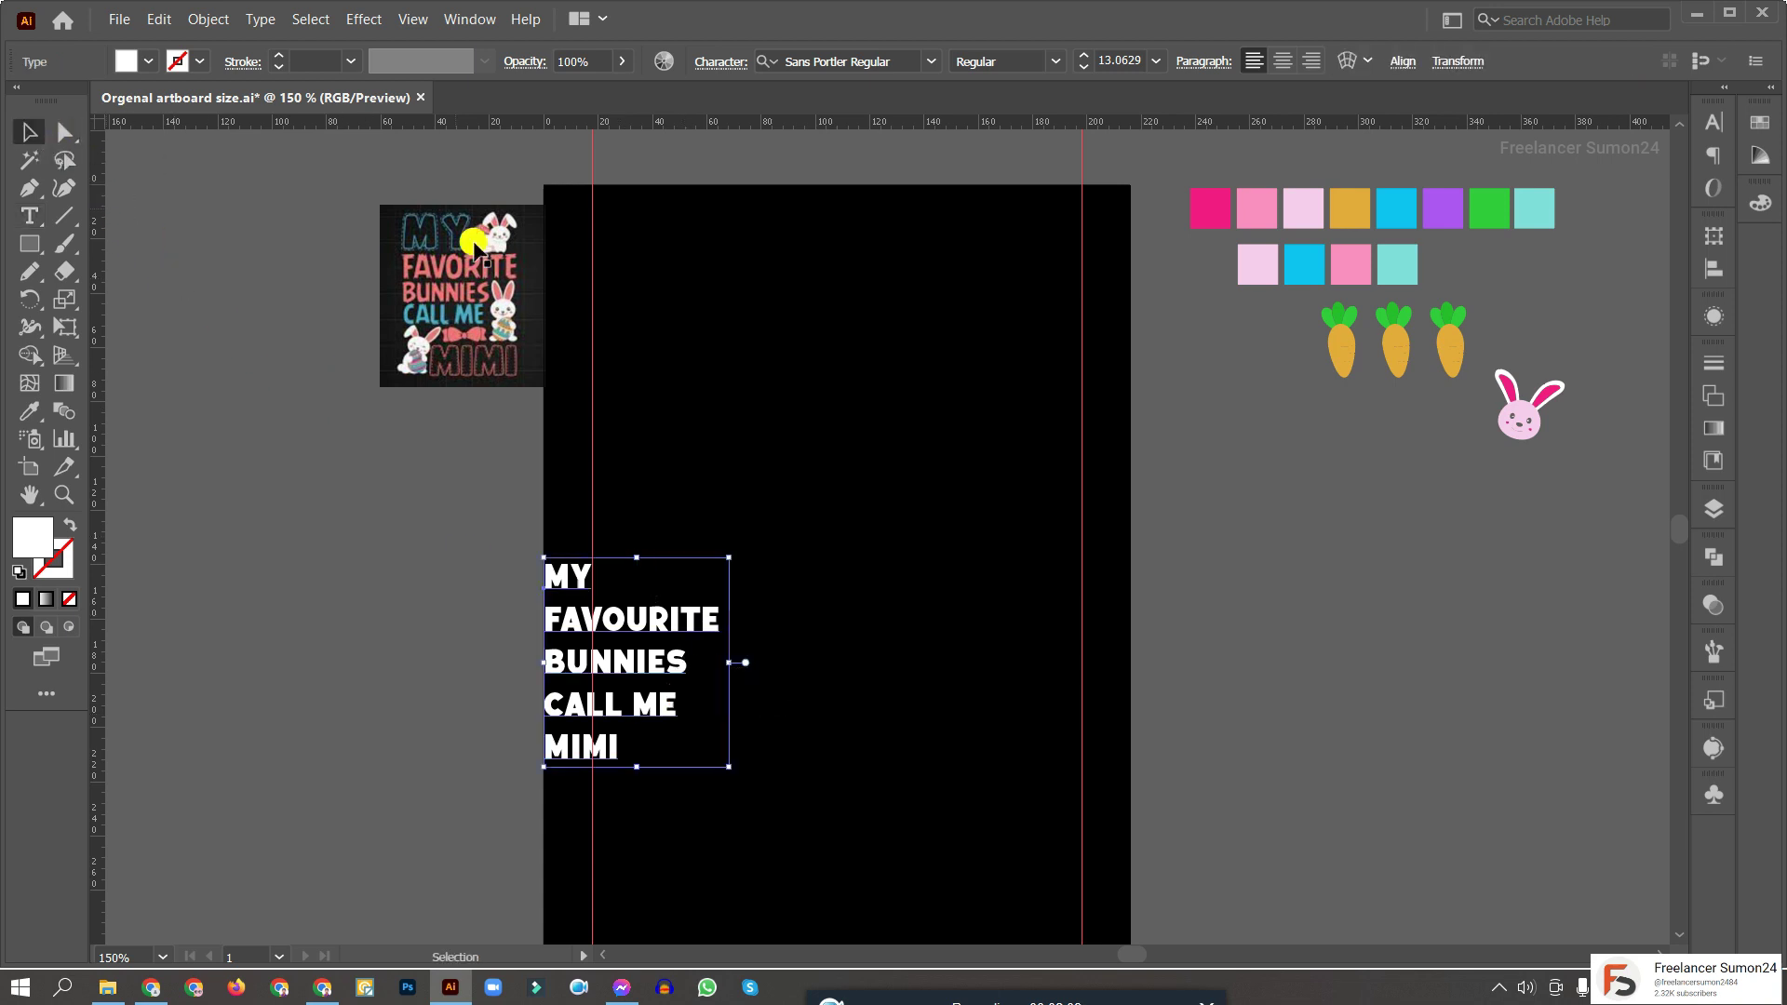
{"action": "left_click", "coordinate": [119, 19]}
{"action": "mouse_move", "coordinate": [154, 488]}
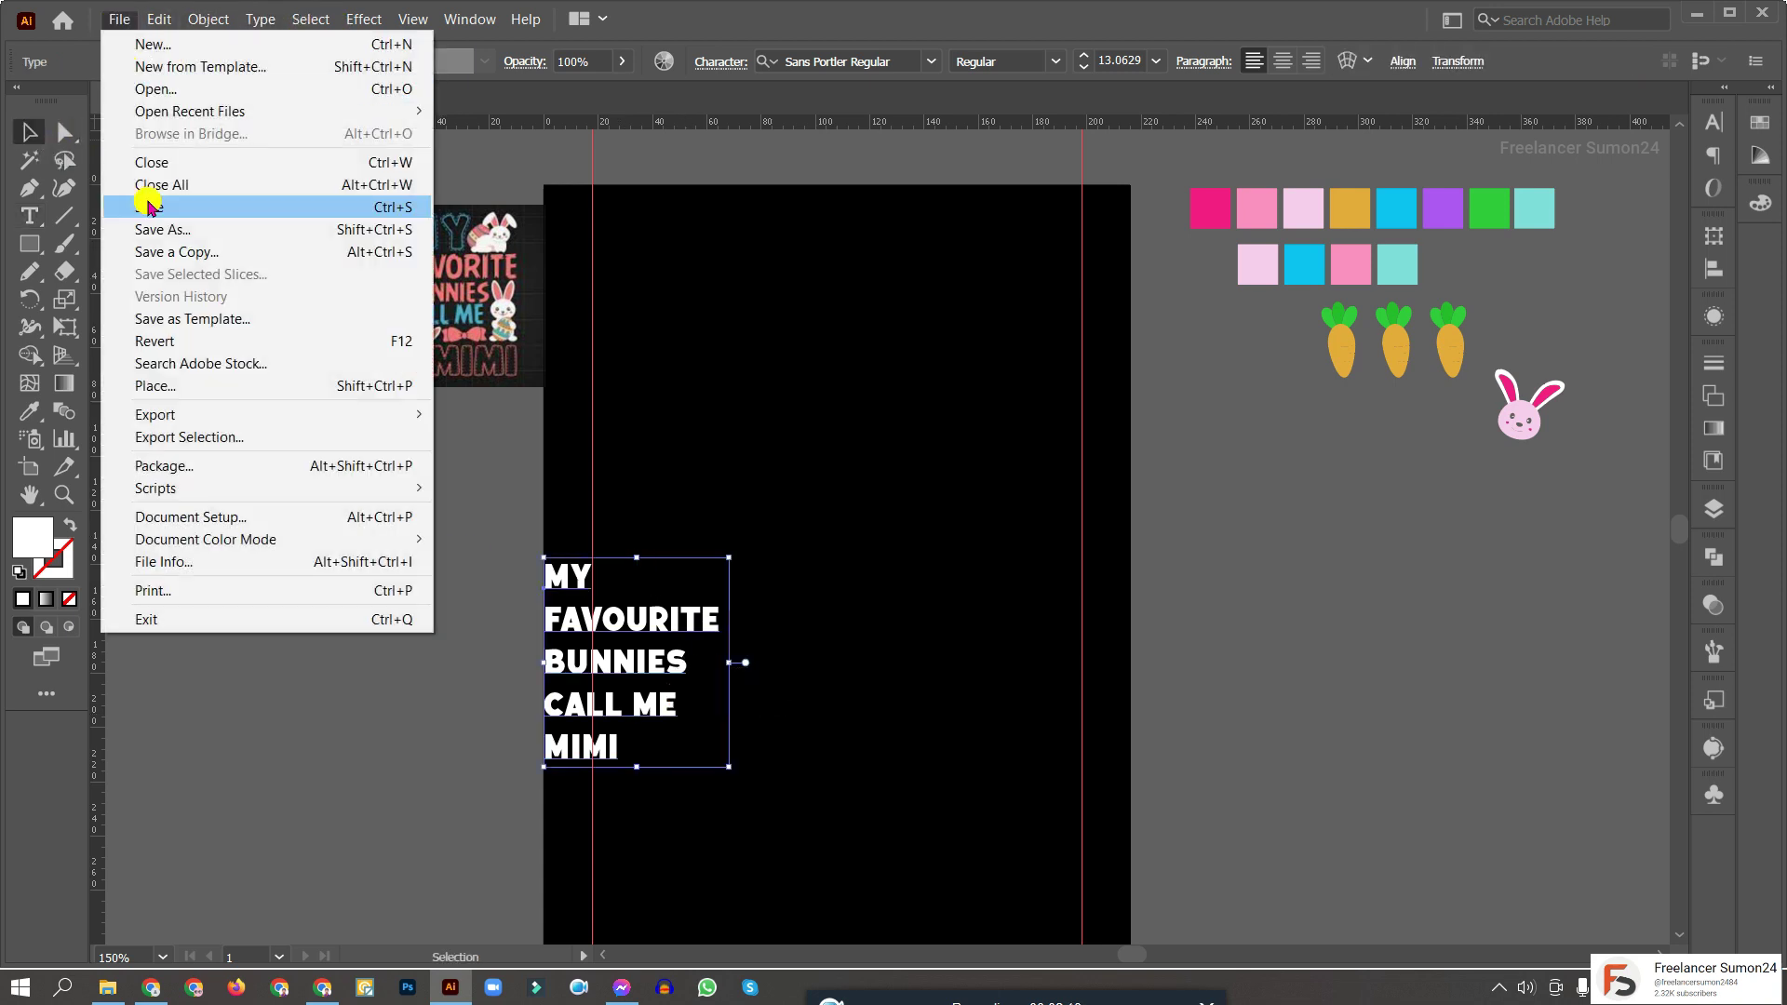
{"action": "left_click", "coordinate": [489, 487]}
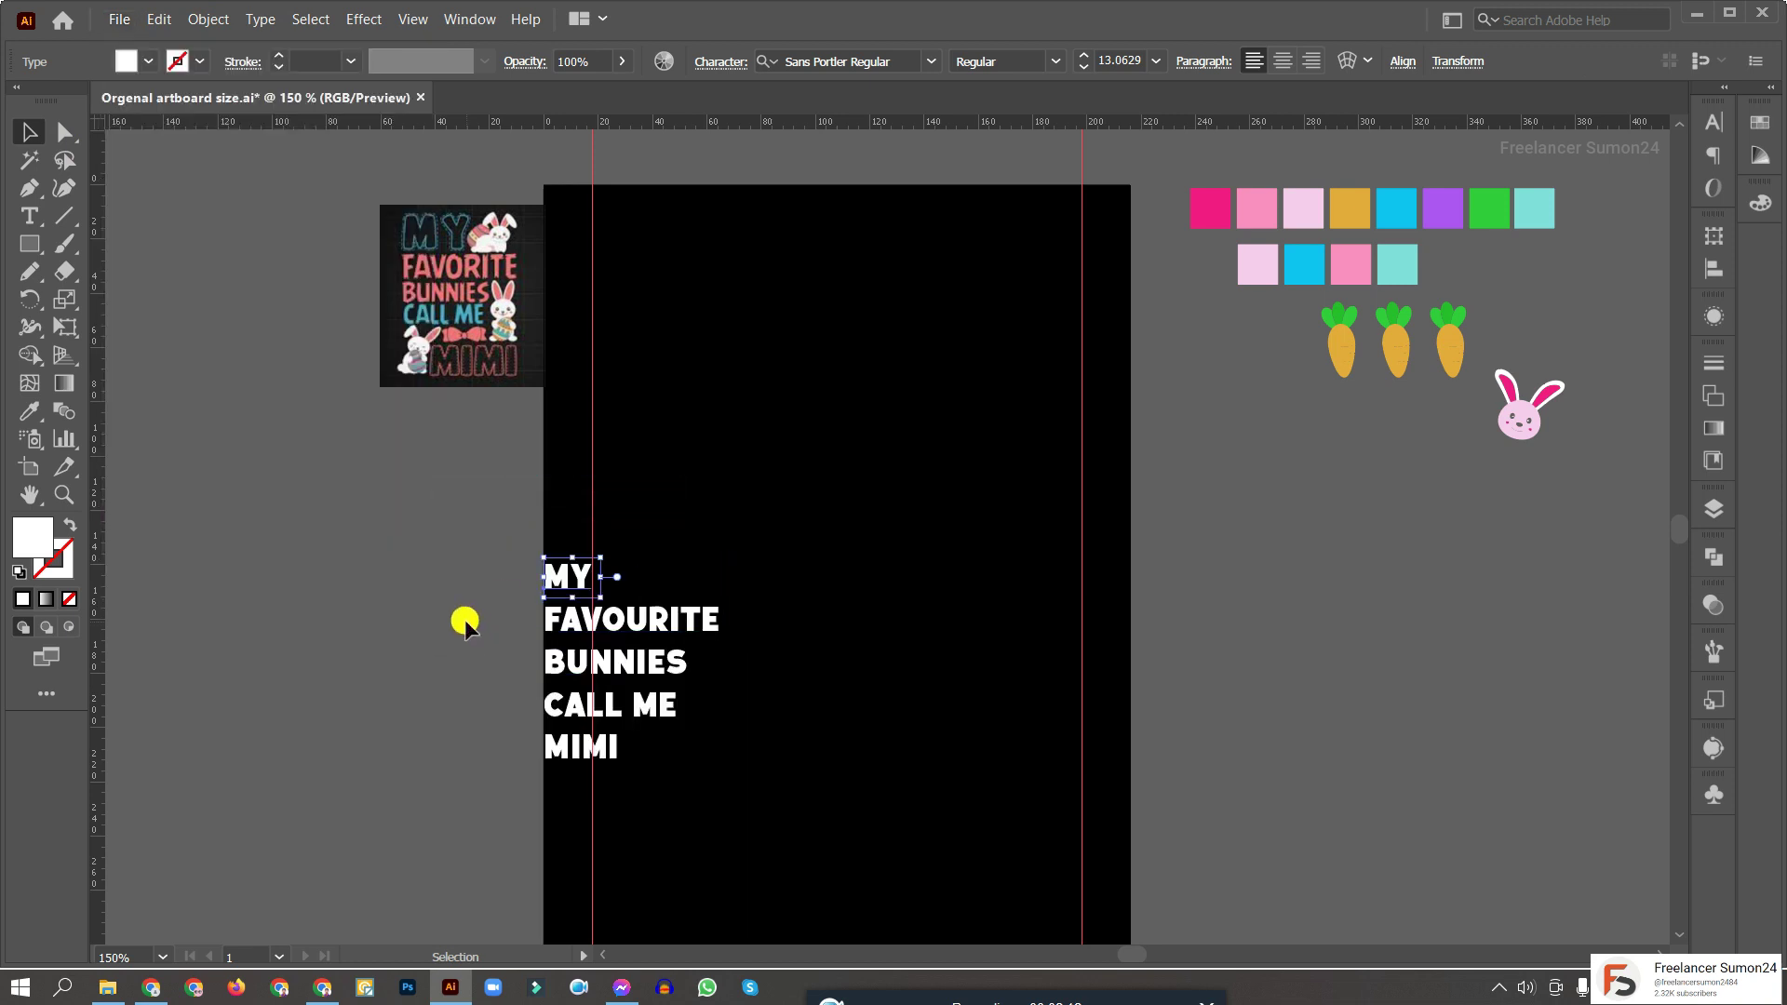
{"action": "left_click_drag", "start_coordinate": [488, 535], "coordinate": [638, 789]}
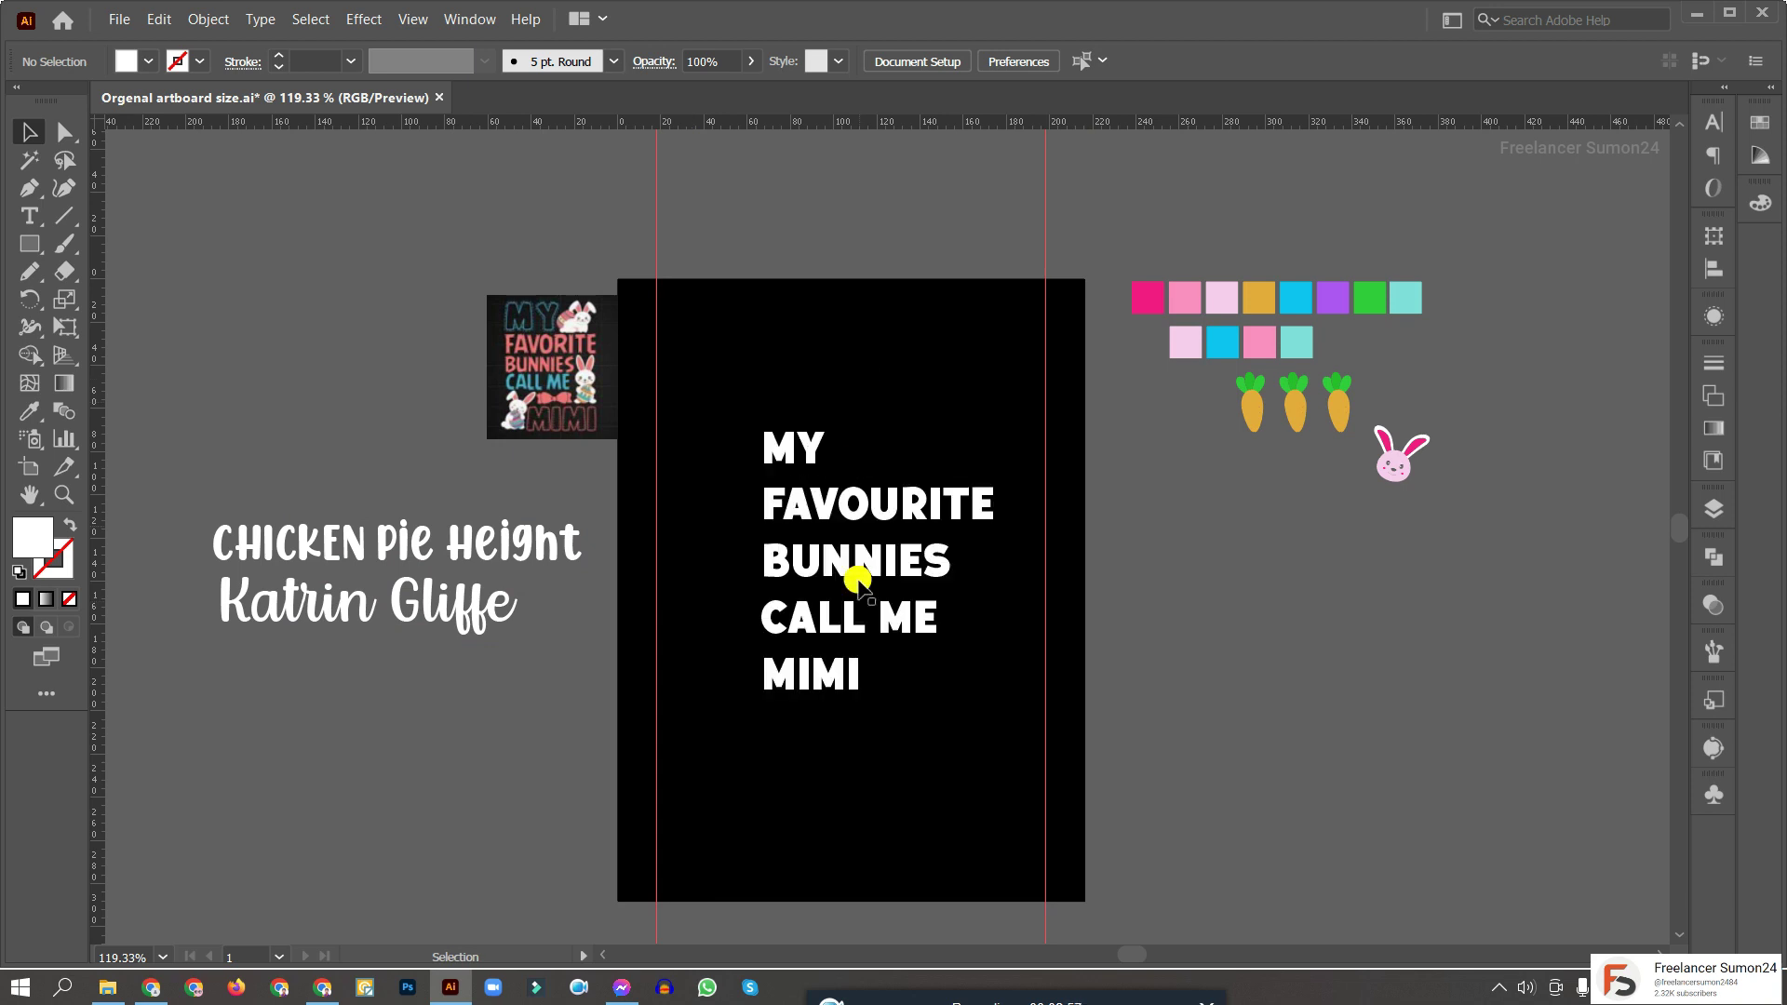
Set FAVOURITE and CALL ME in the CHICKEN Pie Height font using the Eyedropper
{"action": "left_click", "coordinate": [921, 609]}
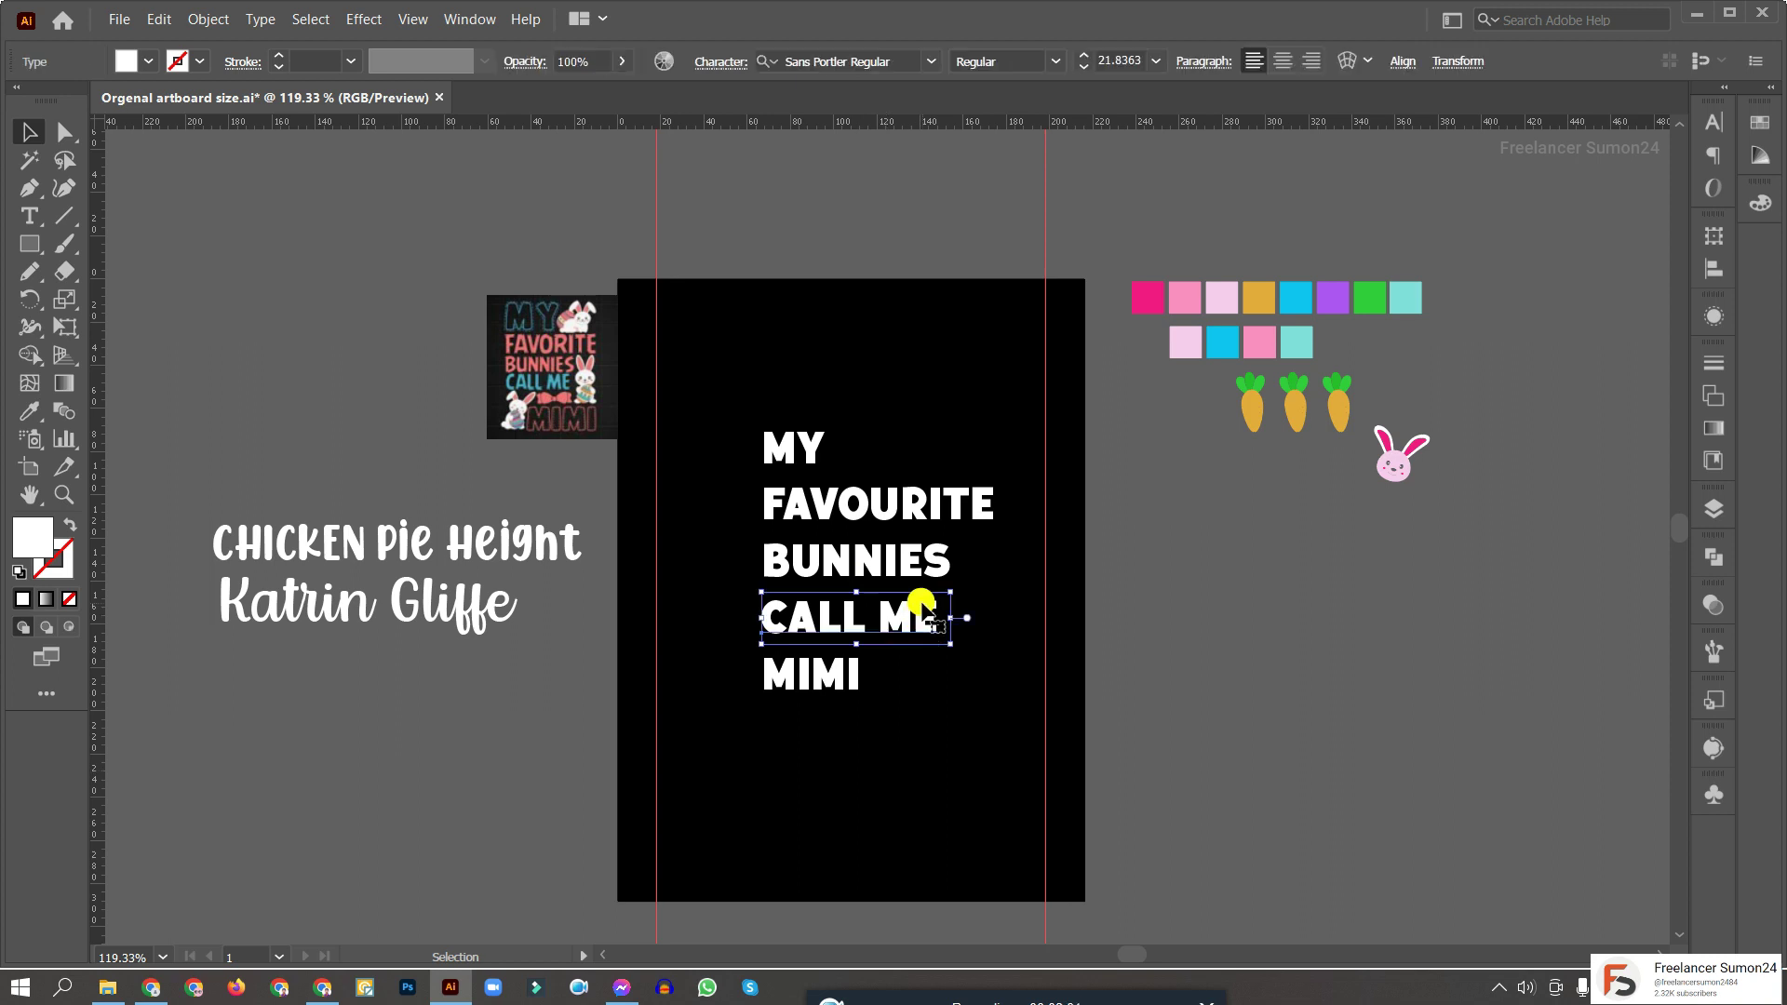
{"action": "left_click", "coordinate": [947, 498], "text": "shift"}
{"action": "key", "text": "i"}
{"action": "left_click", "coordinate": [545, 540]}
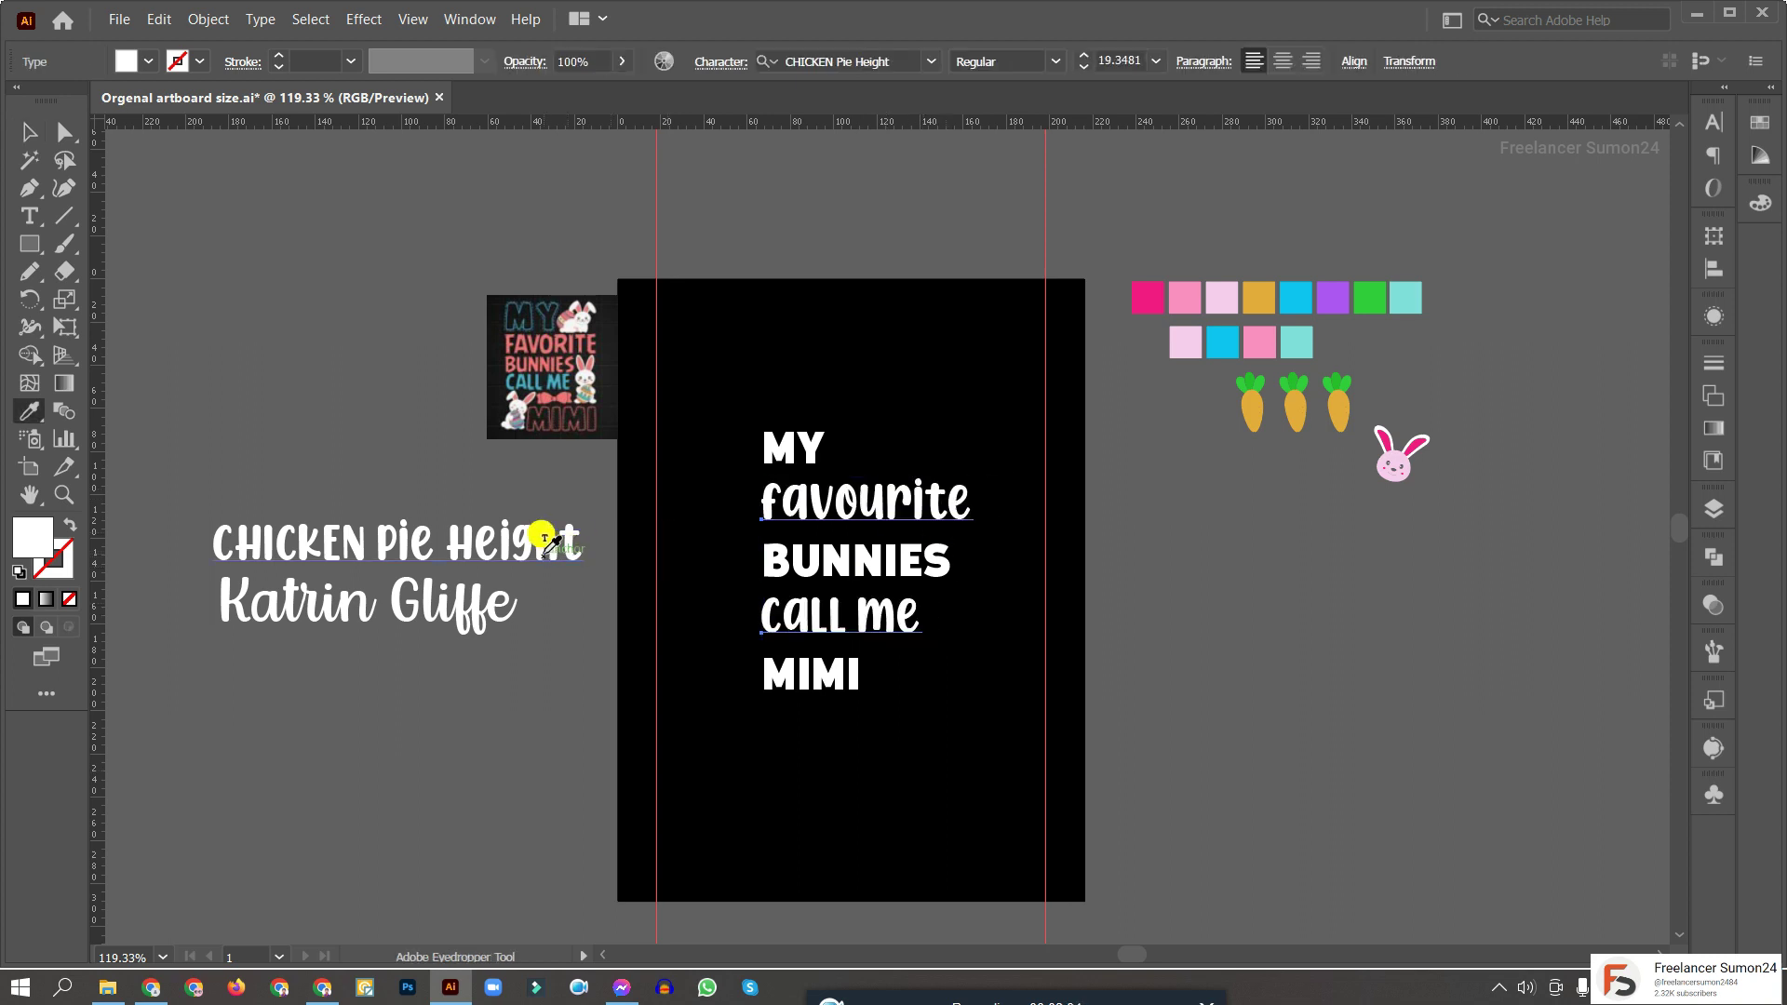
{"action": "key", "text": "ctrl"}
{"action": "key", "text": "ctrl"}
Set MY, BUNNIES and MIMI in the Katrin Gliffe font
{"action": "left_click", "coordinate": [796, 675], "text": "ctrl"}
{"action": "left_click", "coordinate": [796, 560], "text": "ctrl+shift"}
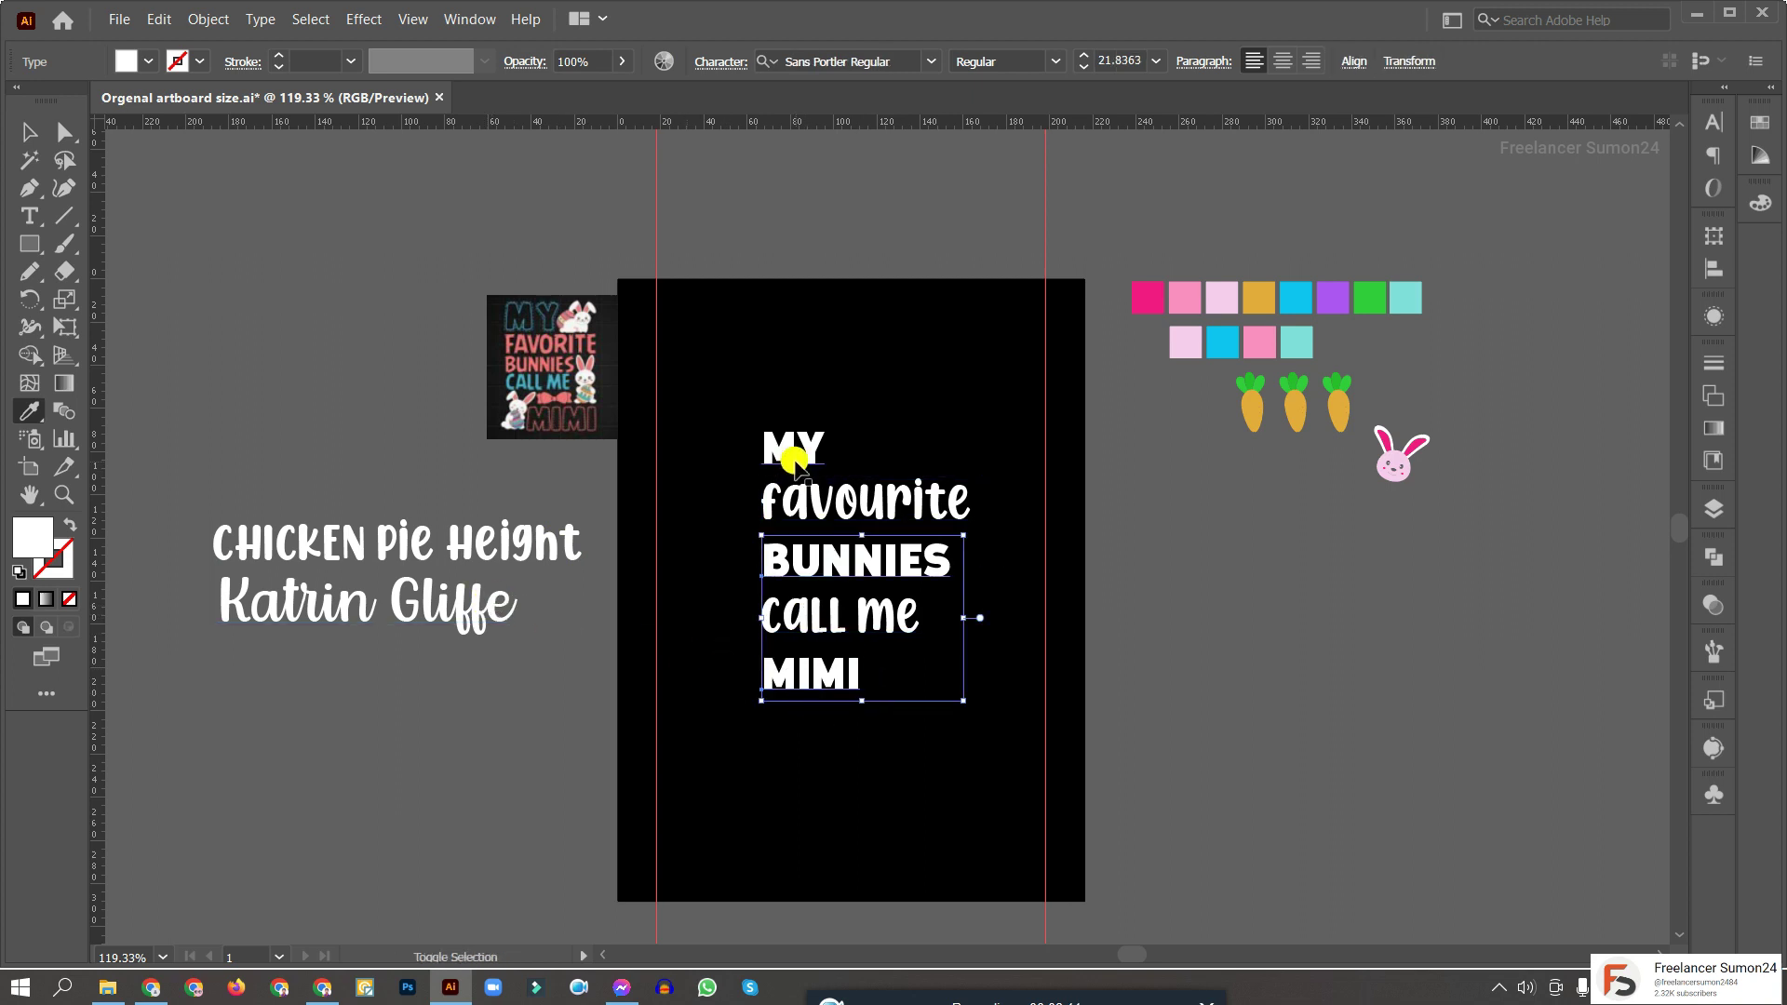
{"action": "left_click", "coordinate": [484, 596]}
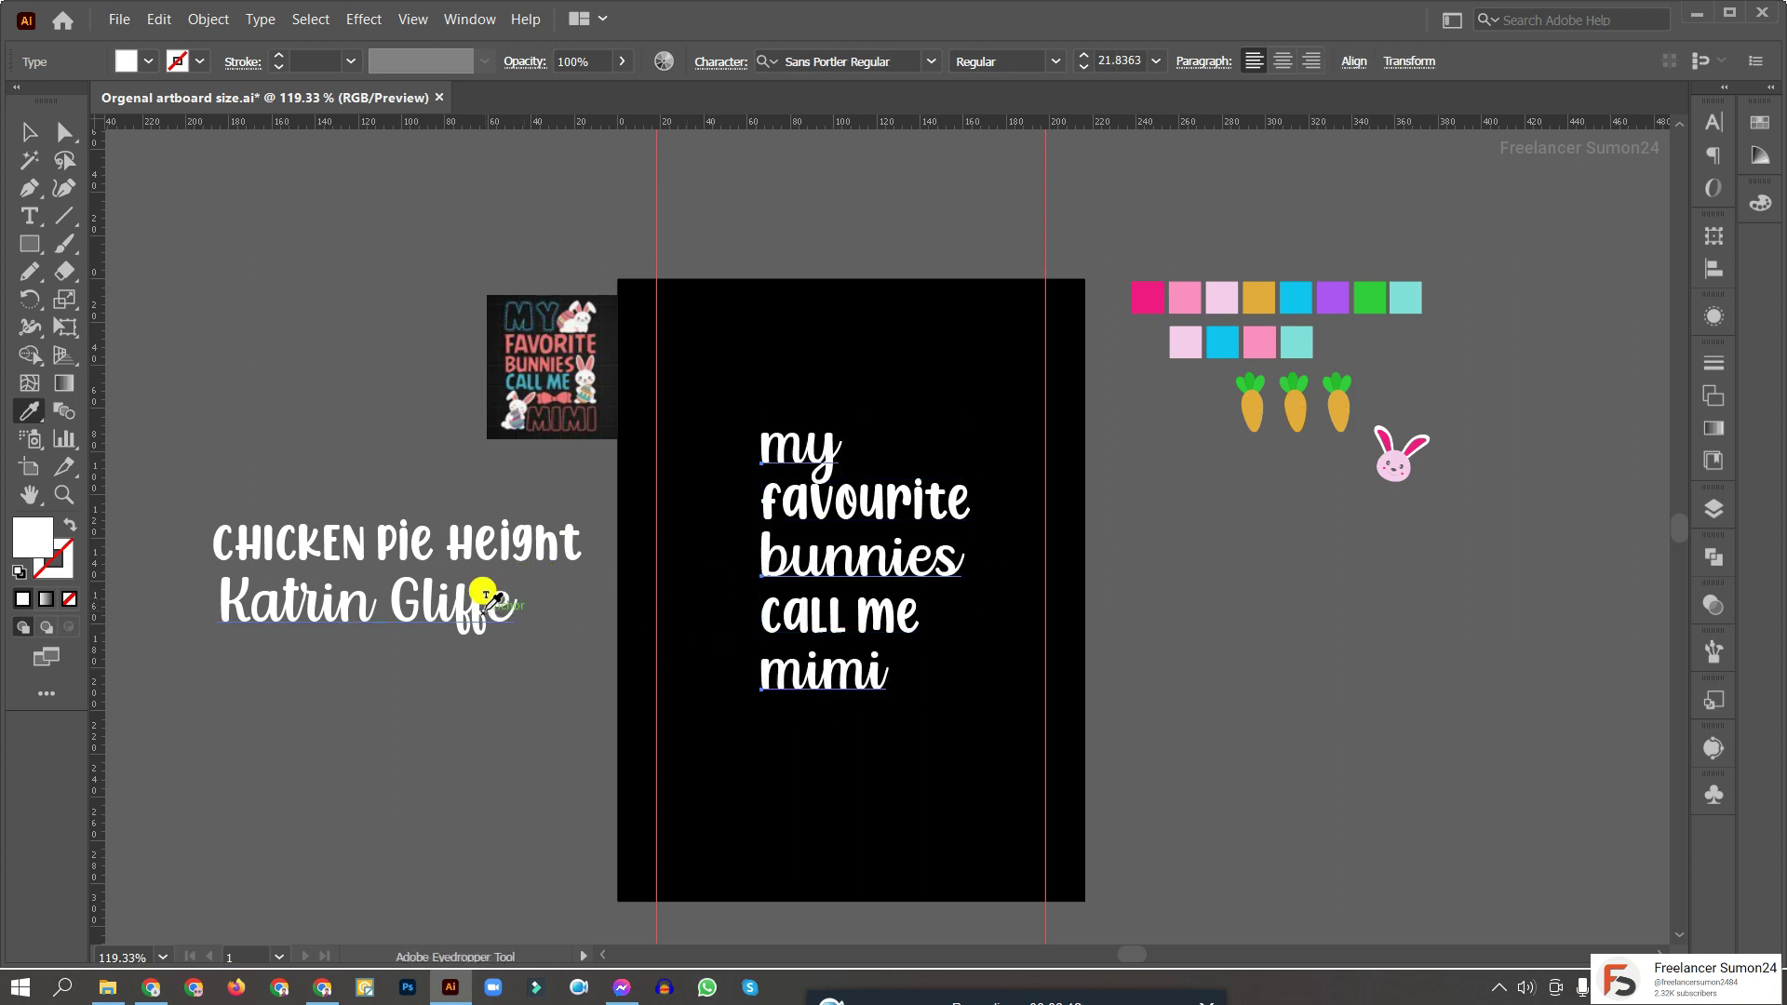
Change all five headline lines to UPPERCASE
{"action": "key", "text": "v"}
{"action": "left_click_drag", "start_coordinate": [754, 377], "coordinate": [941, 779]}
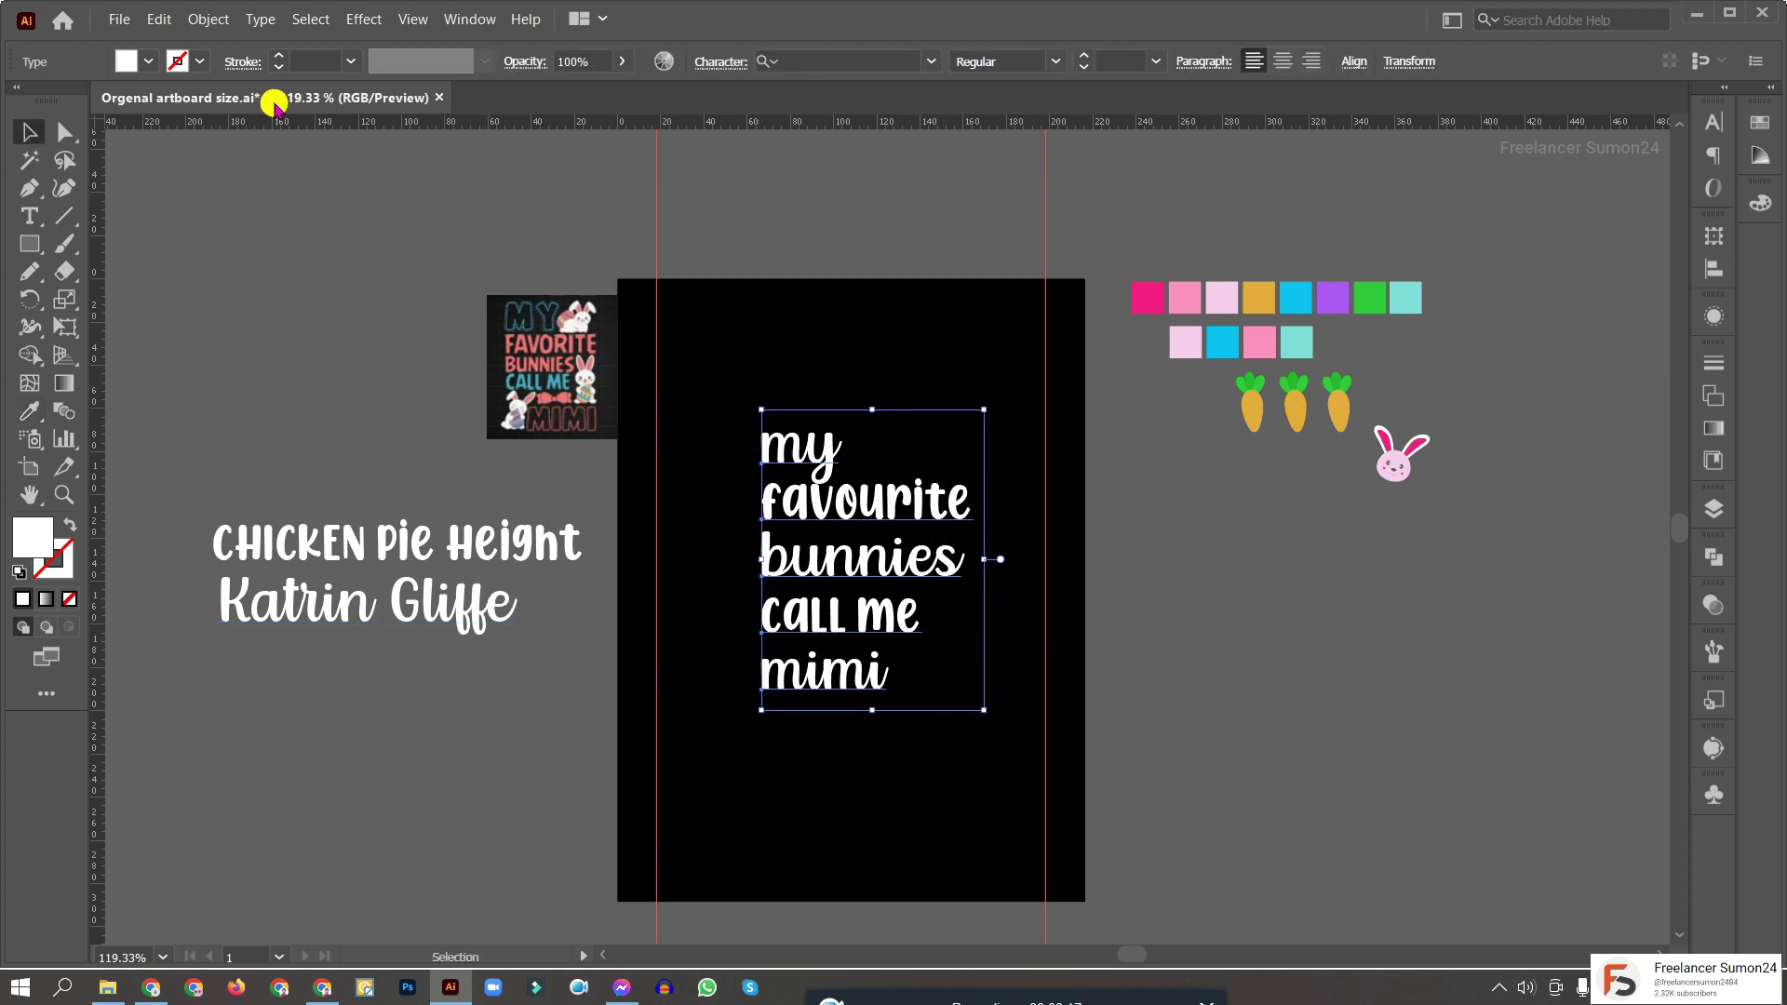
{"action": "left_click", "coordinate": [256, 21]}
{"action": "mouse_move", "coordinate": [313, 332]}
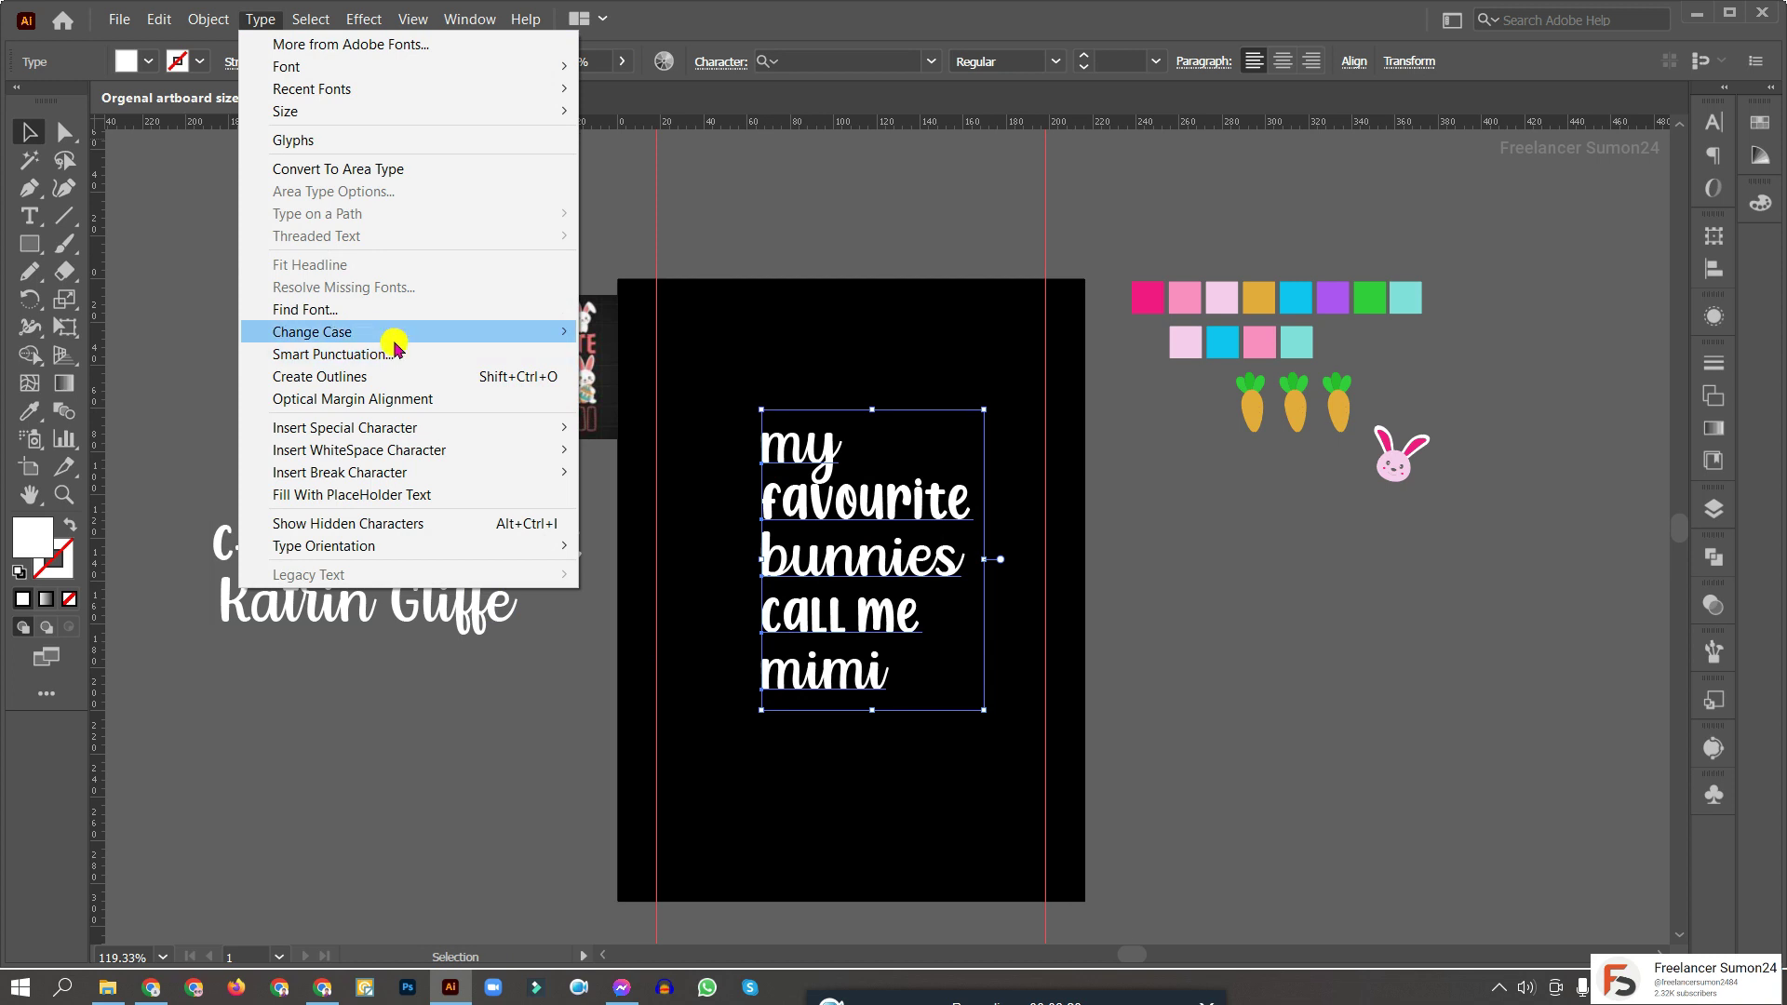
{"action": "left_click", "coordinate": [595, 333]}
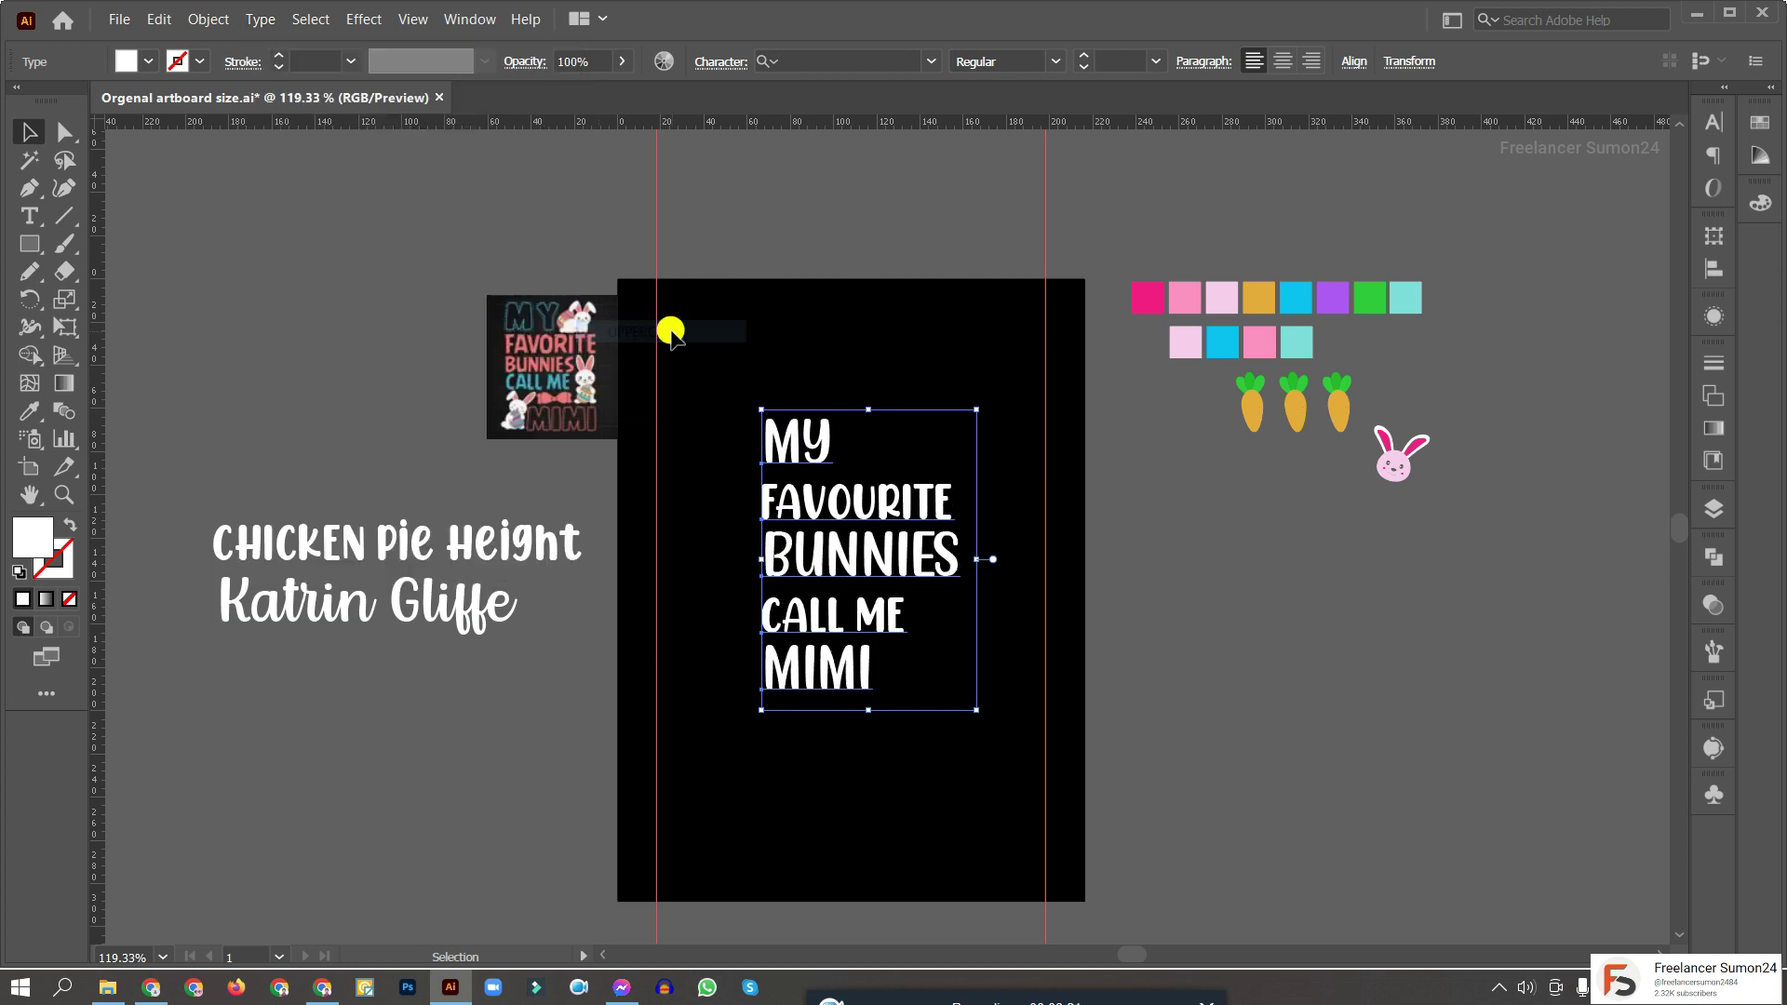
{"action": "left_click", "coordinate": [917, 337]}
{"action": "mouse_move", "coordinate": [926, 337]}
{"action": "left_mouse_down"}
{"action": "mouse_move", "coordinate": [335, 507]}
{"action": "mouse_move", "coordinate": [540, 627]}
{"action": "left_mouse_up"}
Delete the font sample text
{"action": "left_click_drag", "start_coordinate": [292, 311], "coordinate": [672, 717]}
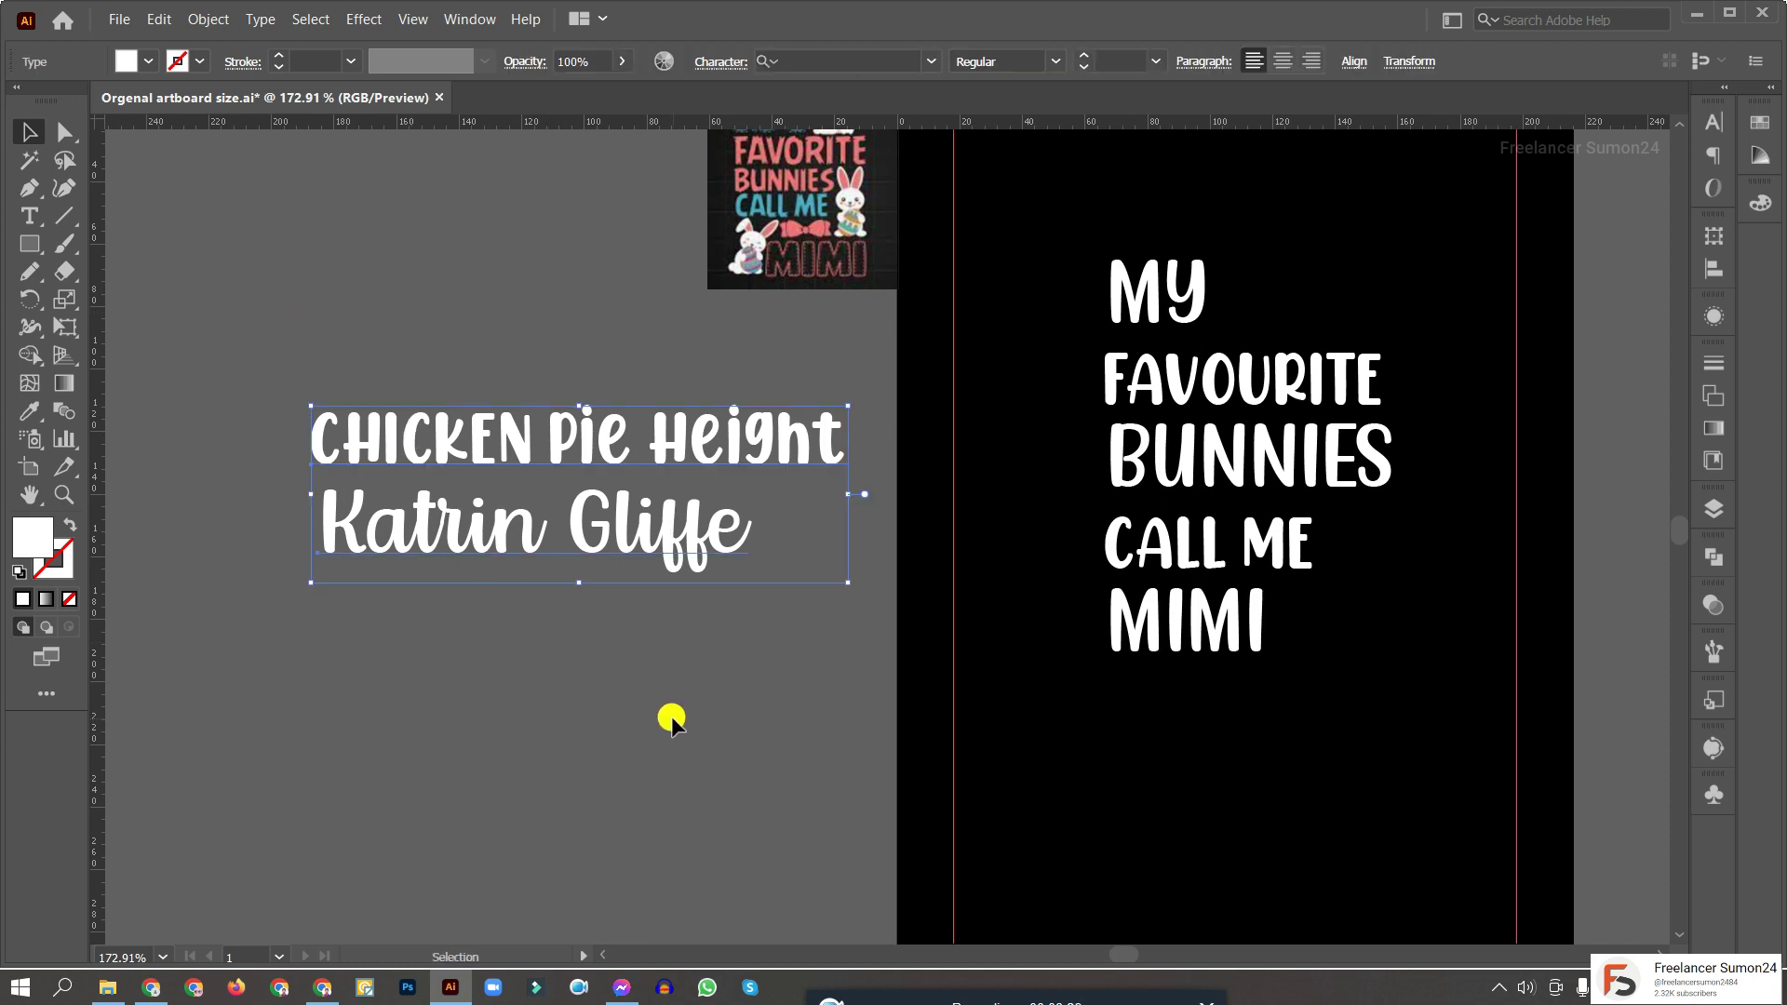
{"action": "left_click", "coordinate": [670, 707]}
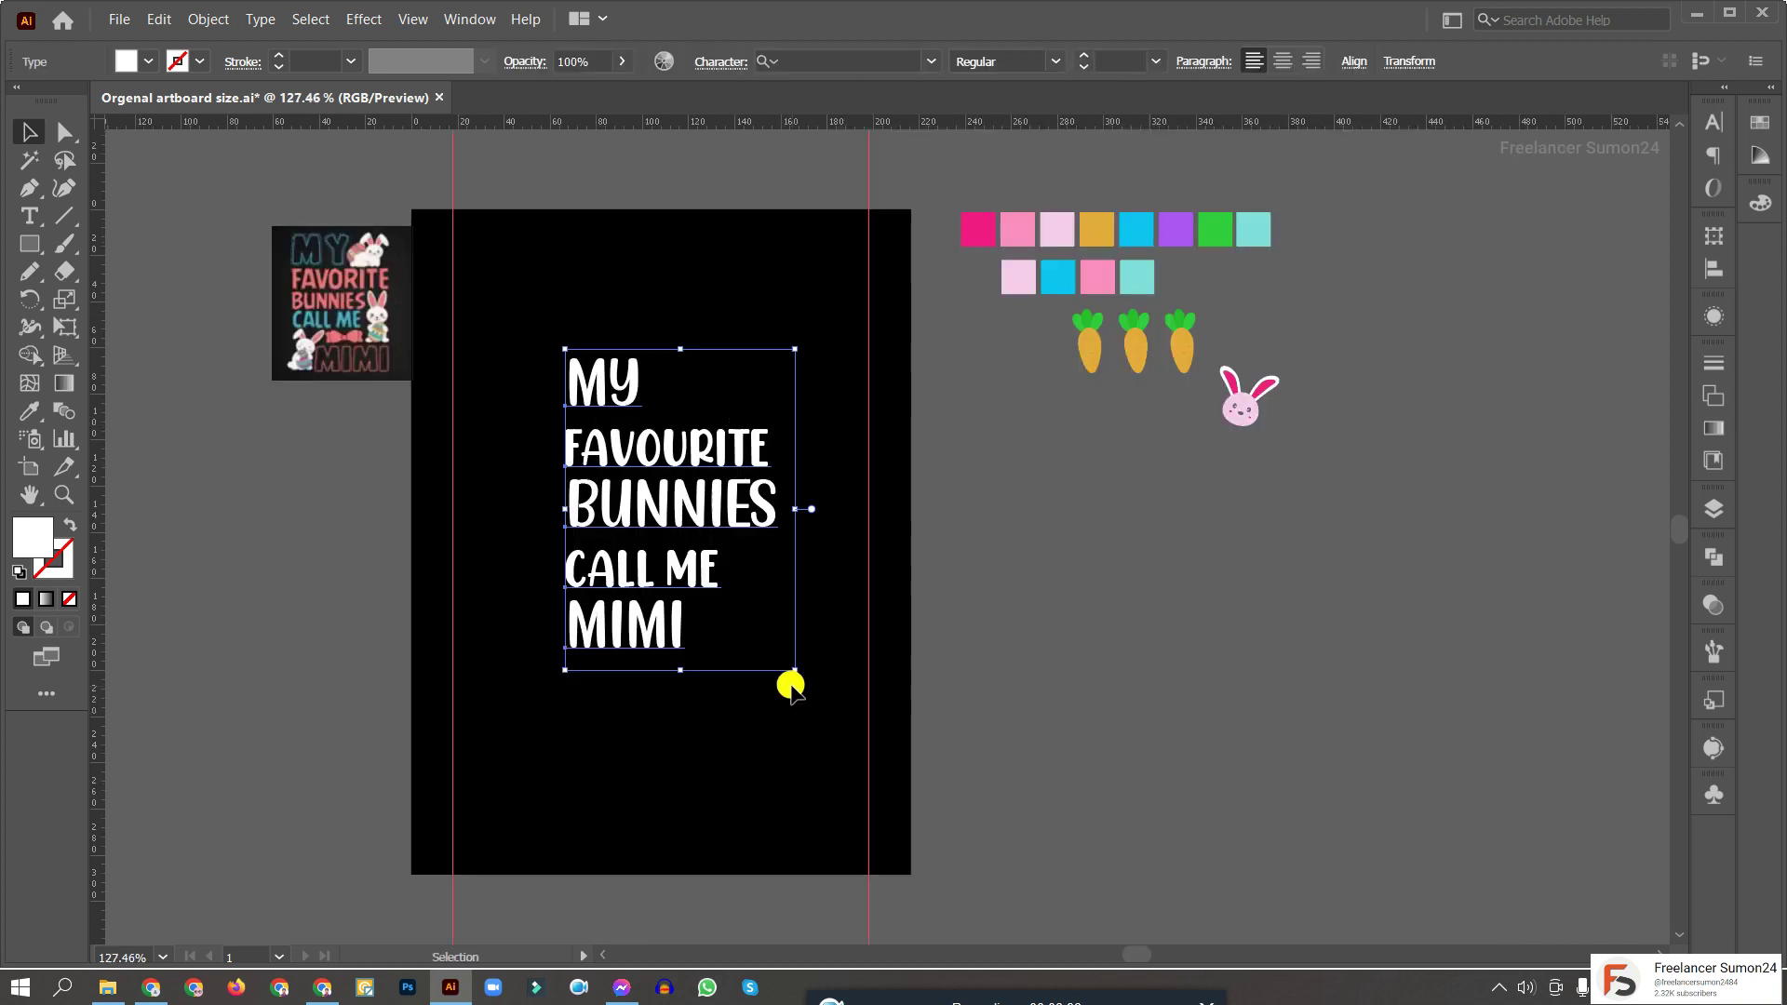
{"action": "key", "text": "ctrl+minus"}
Duplicate the headline left of the artboard and convert the artboard copy to outlines
{"action": "left_click_drag", "start_coordinate": [719, 547], "coordinate": [356, 629]}
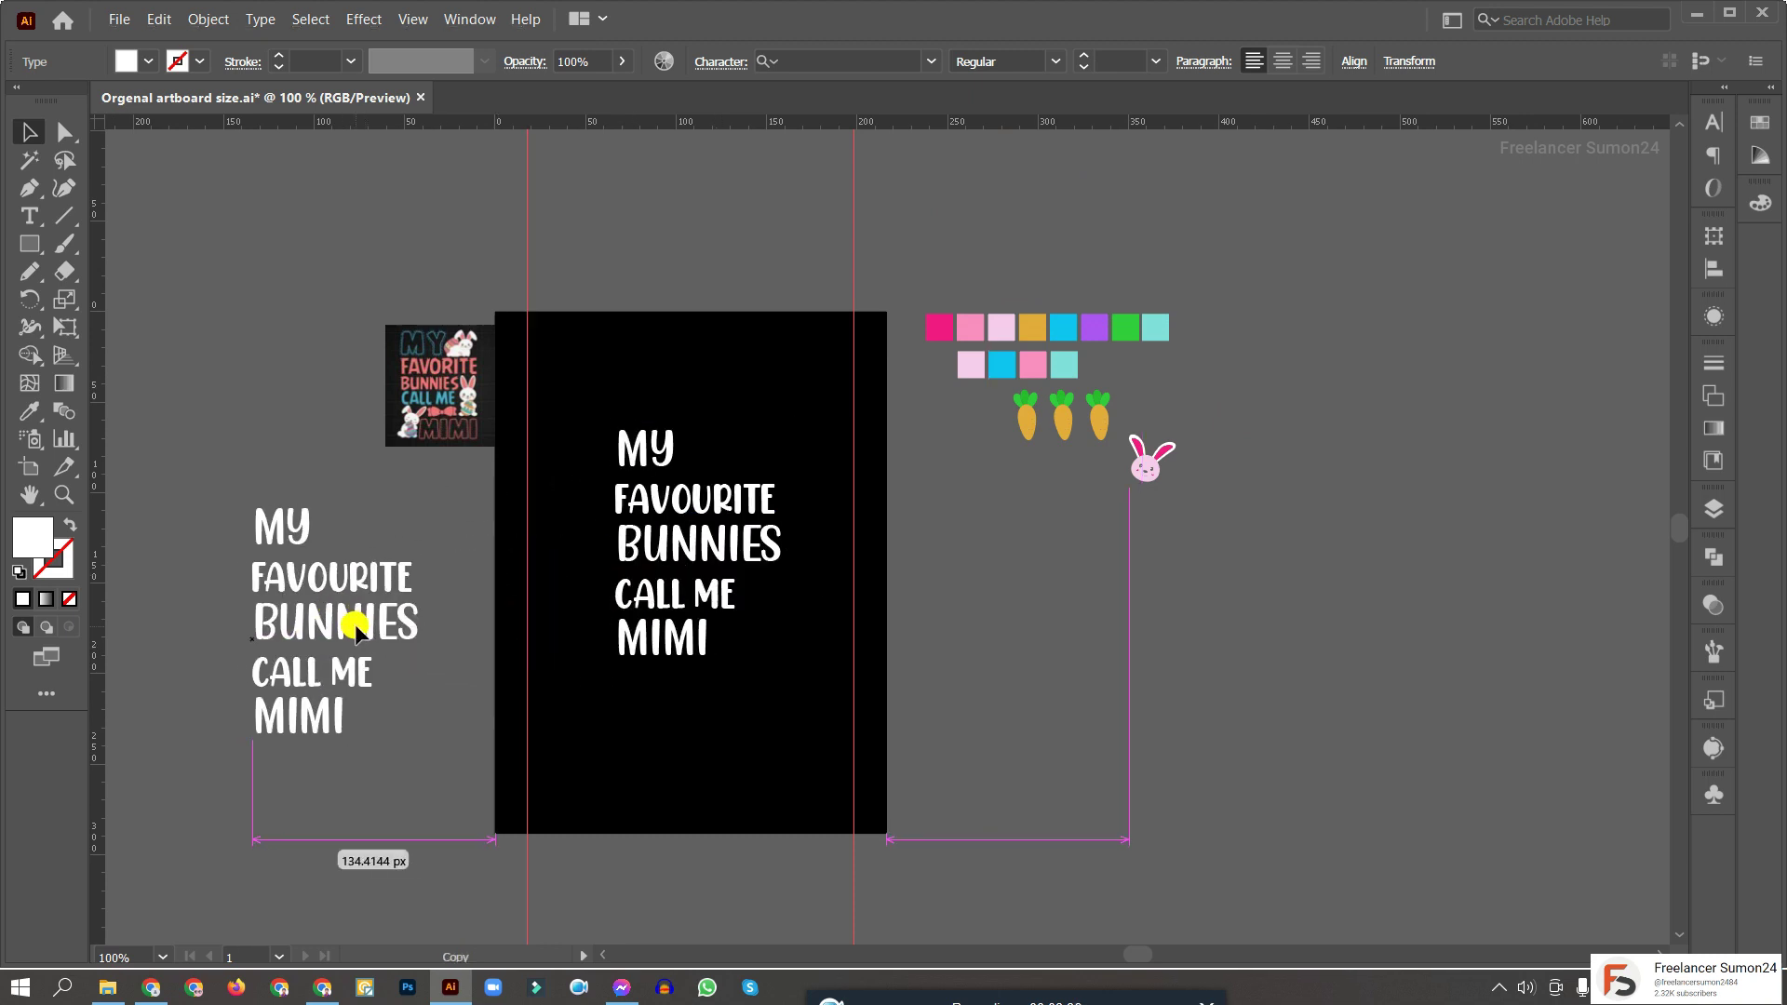
{"action": "left_click", "coordinate": [468, 700]}
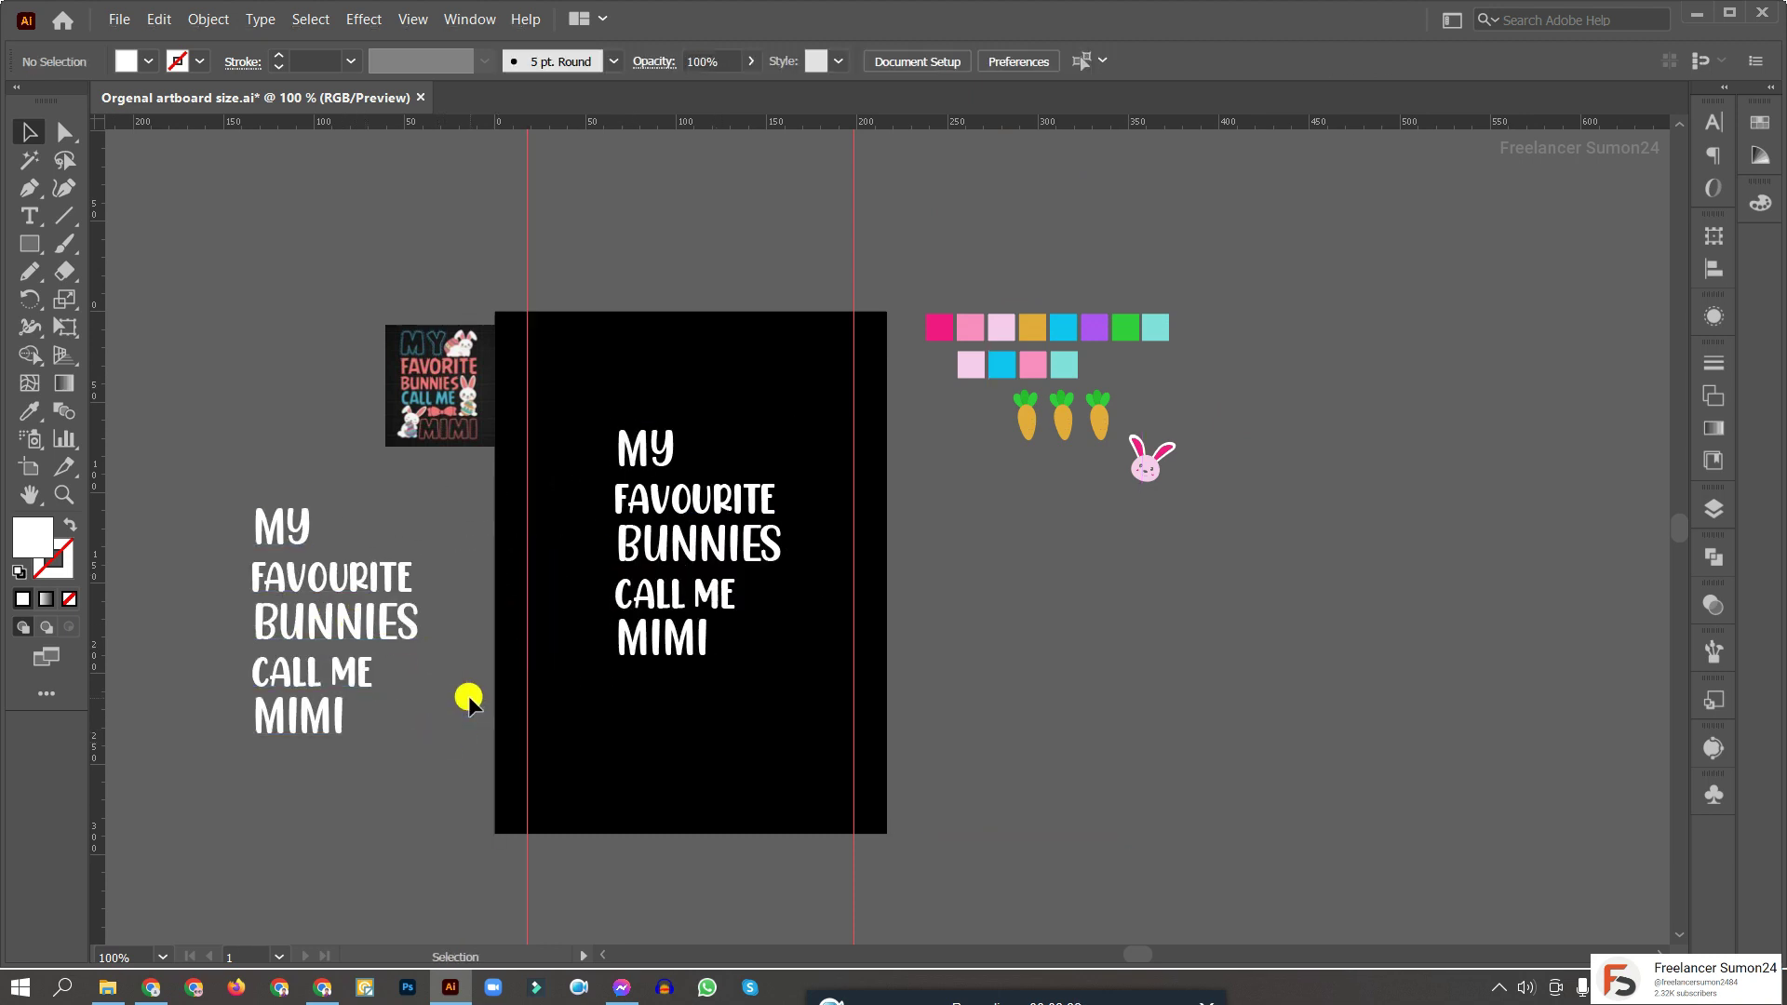
{"action": "left_click_drag", "start_coordinate": [754, 684], "coordinate": [597, 436]}
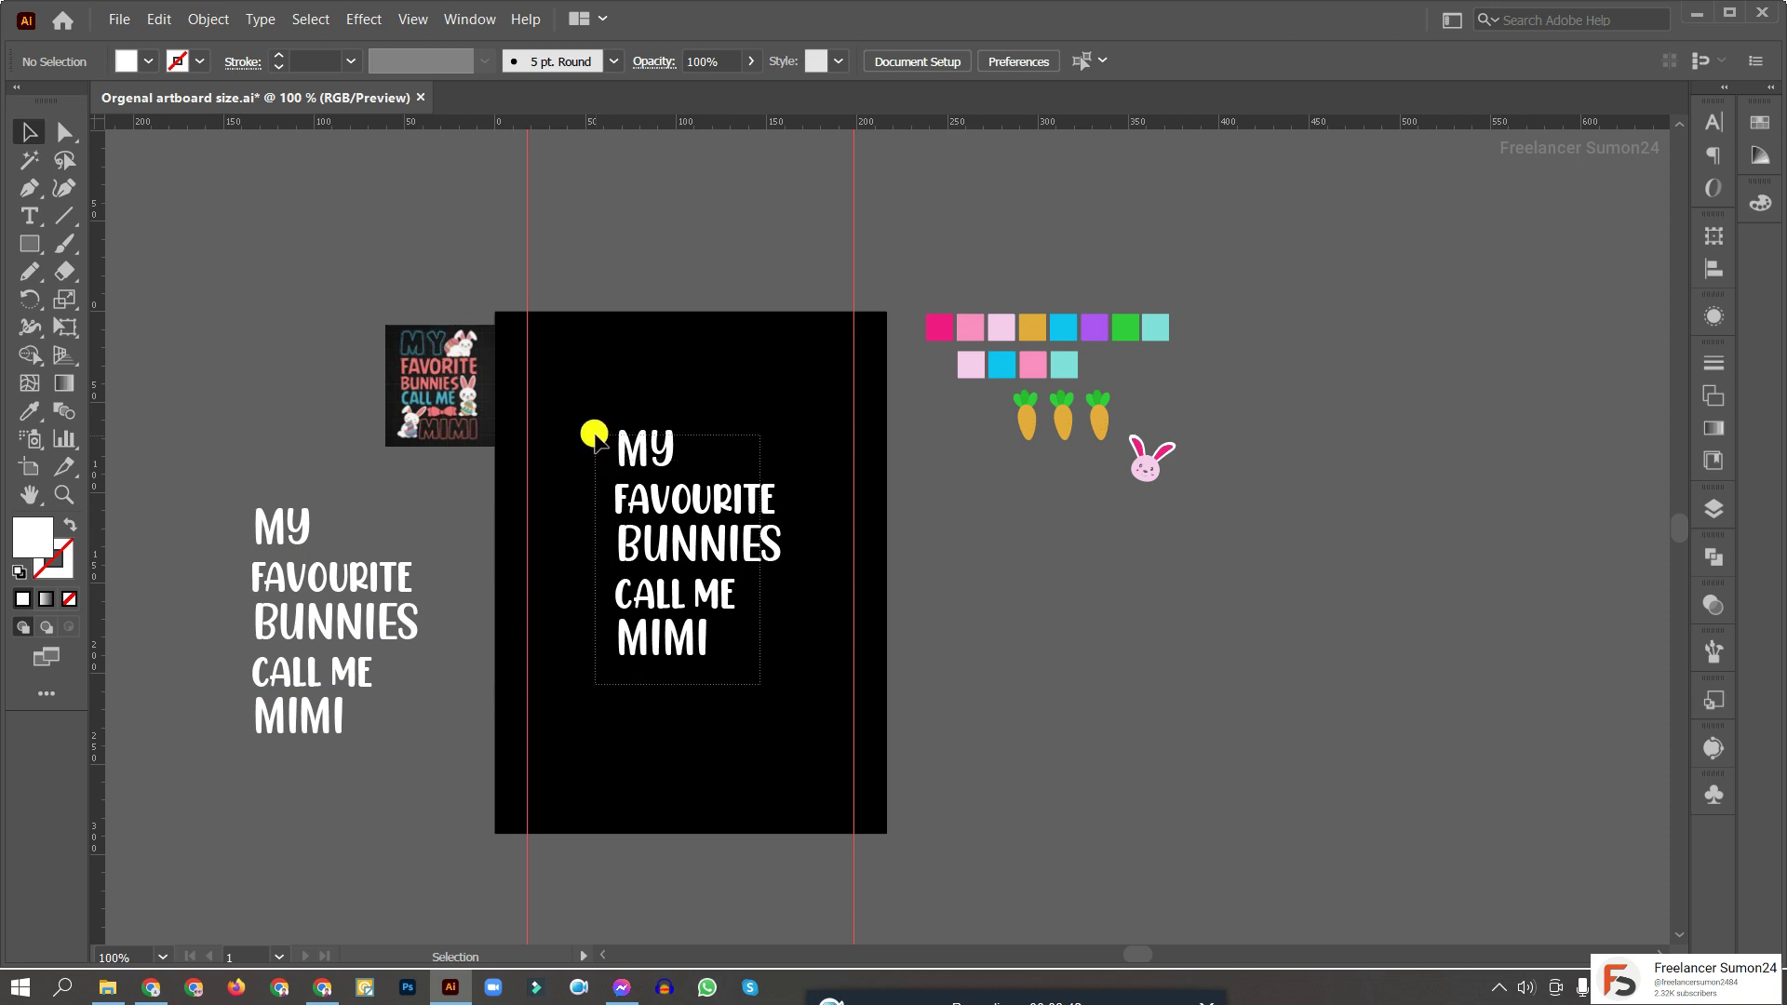
{"action": "key", "text": "ctrl+shift+o"}
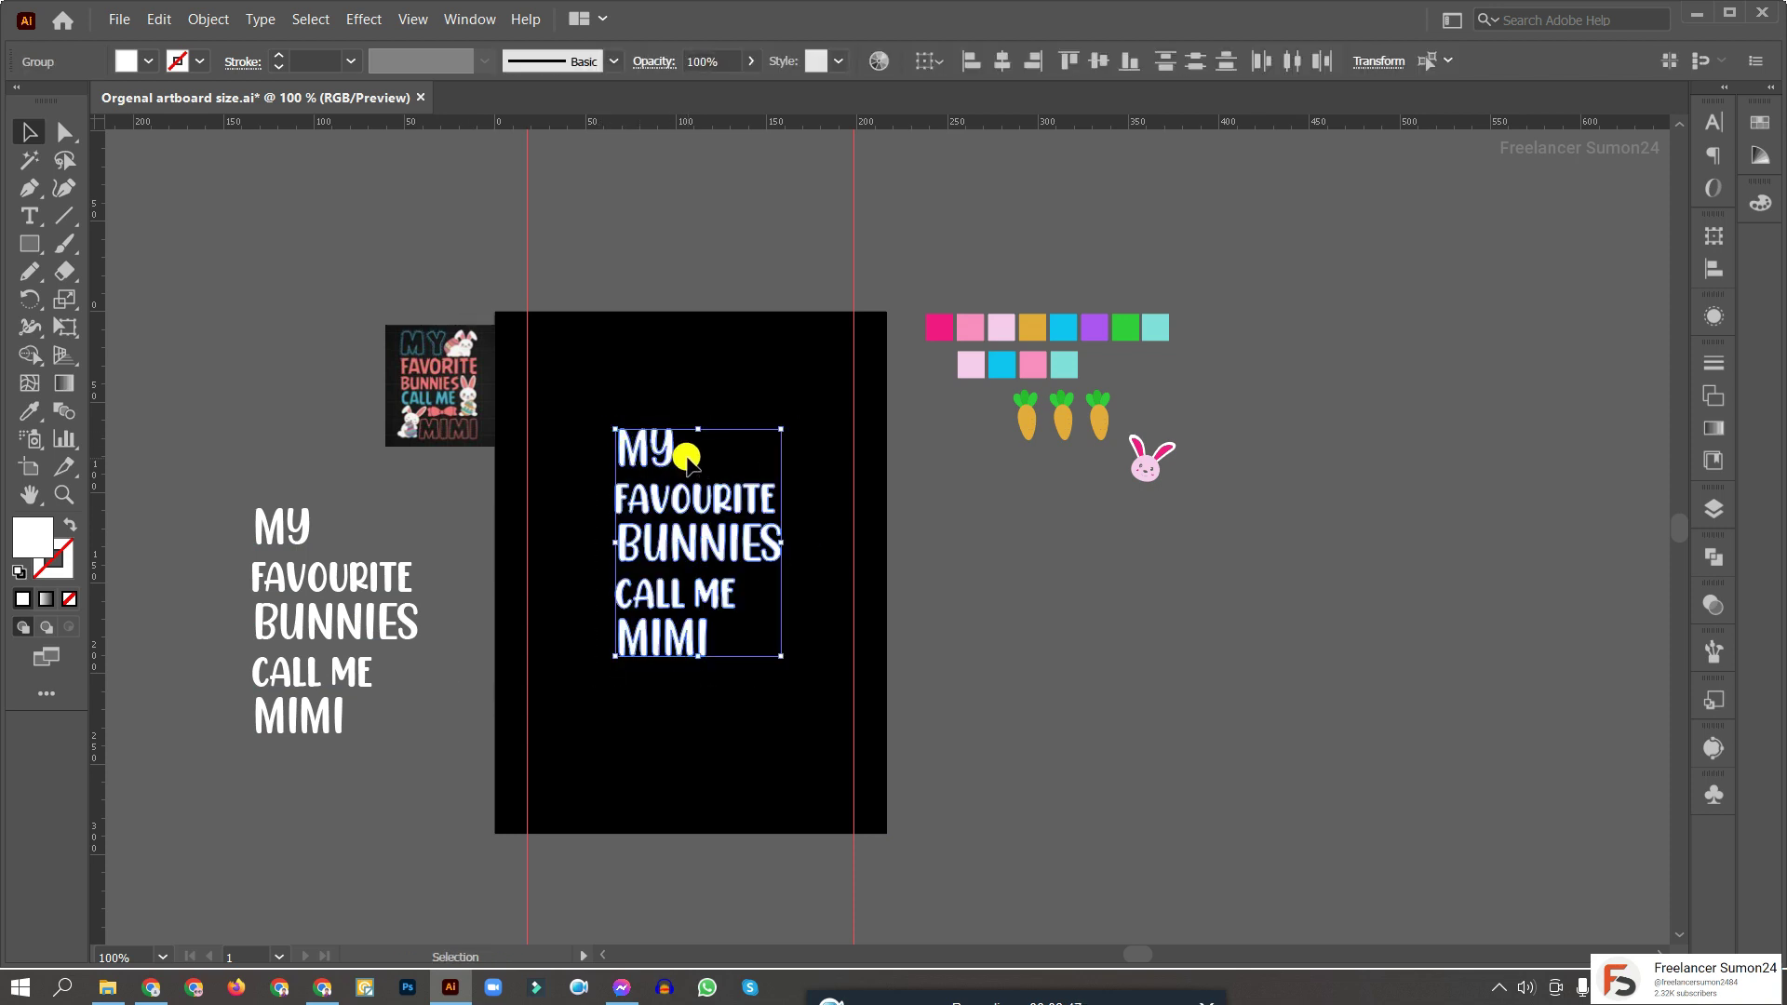
Ungroup the outlined lines, then centre and enlarge MY and FAVOURITE to the artboard width
{"action": "key", "text": "ctrl+shift+g"}
{"action": "left_click_drag", "start_coordinate": [670, 449], "coordinate": [685, 408]}
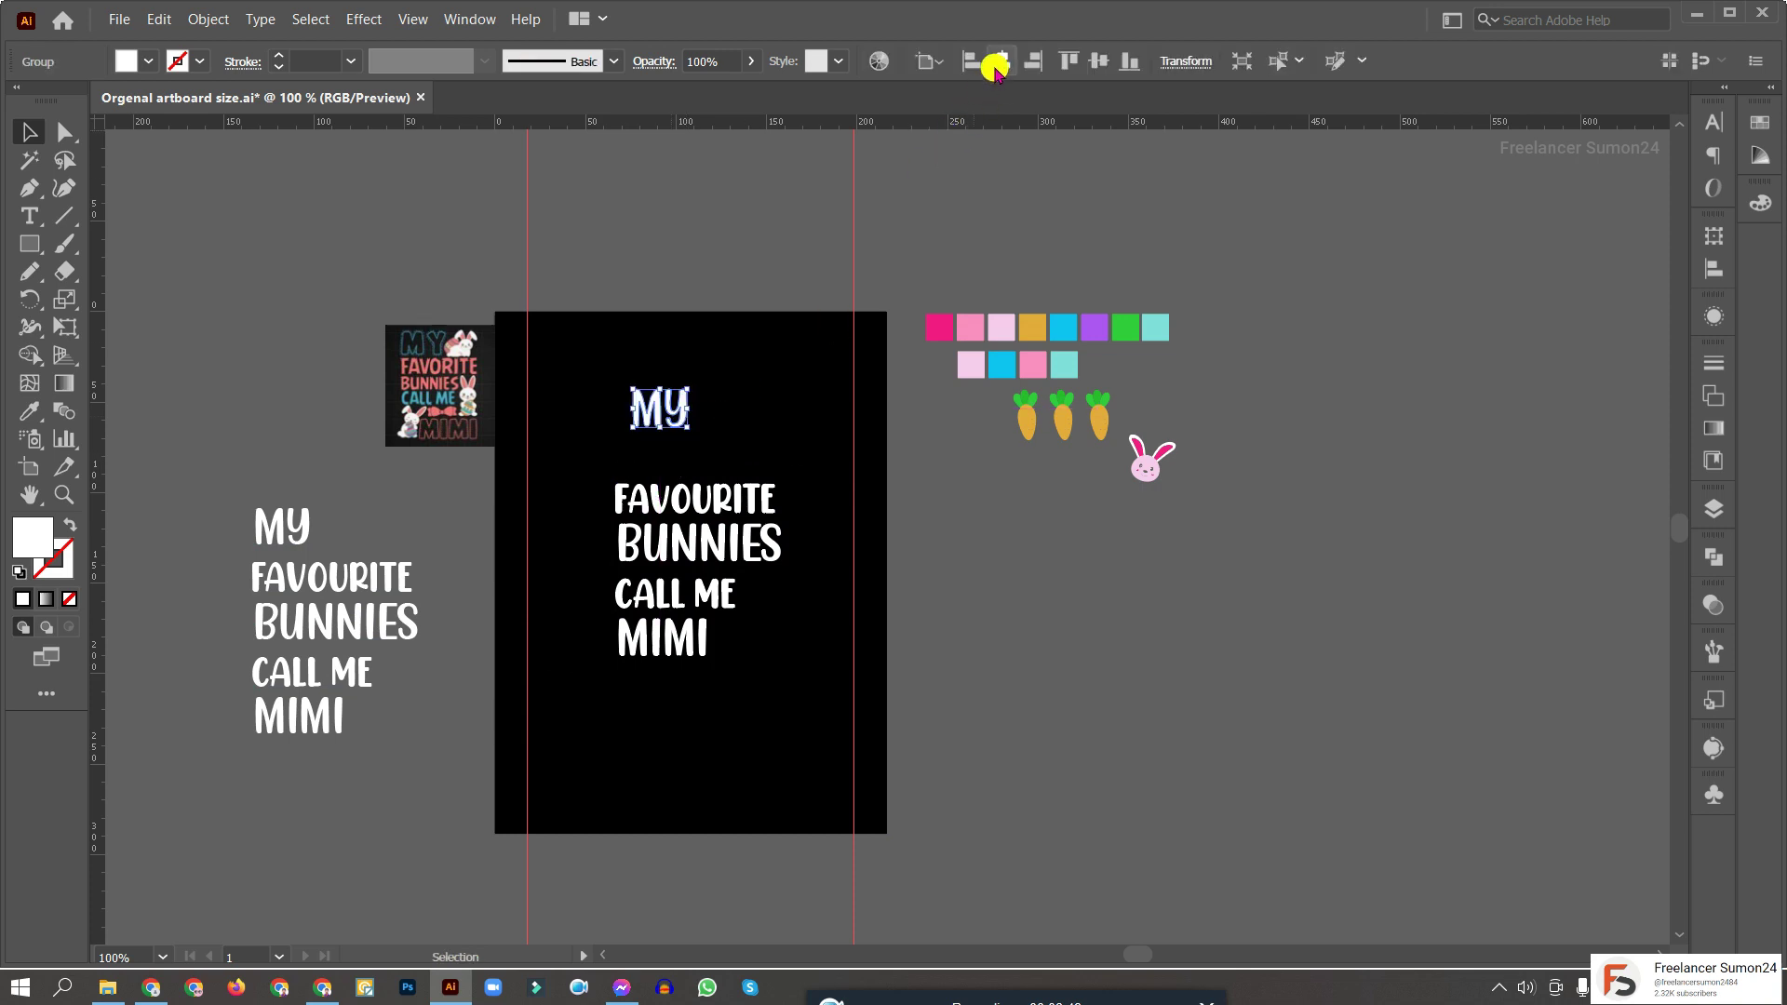
{"action": "left_click", "coordinate": [1002, 61]}
{"action": "mouse_move", "coordinate": [721, 408]}
{"action": "left_mouse_down"}
{"action": "mouse_move", "coordinate": [740, 415]}
{"action": "mouse_move", "coordinate": [727, 389]}
{"action": "left_mouse_up"}
{"action": "left_click", "coordinate": [929, 176]}
{"action": "mouse_move", "coordinate": [756, 495]}
{"action": "left_mouse_down"}
{"action": "mouse_move", "coordinate": [769, 419]}
{"action": "mouse_move", "coordinate": [885, 499]}
{"action": "left_mouse_up"}
{"action": "mouse_move", "coordinate": [698, 542]}
{"action": "left_mouse_down"}
{"action": "mouse_move", "coordinate": [698, 511]}
{"action": "mouse_move", "coordinate": [895, 543]}
{"action": "left_mouse_up"}
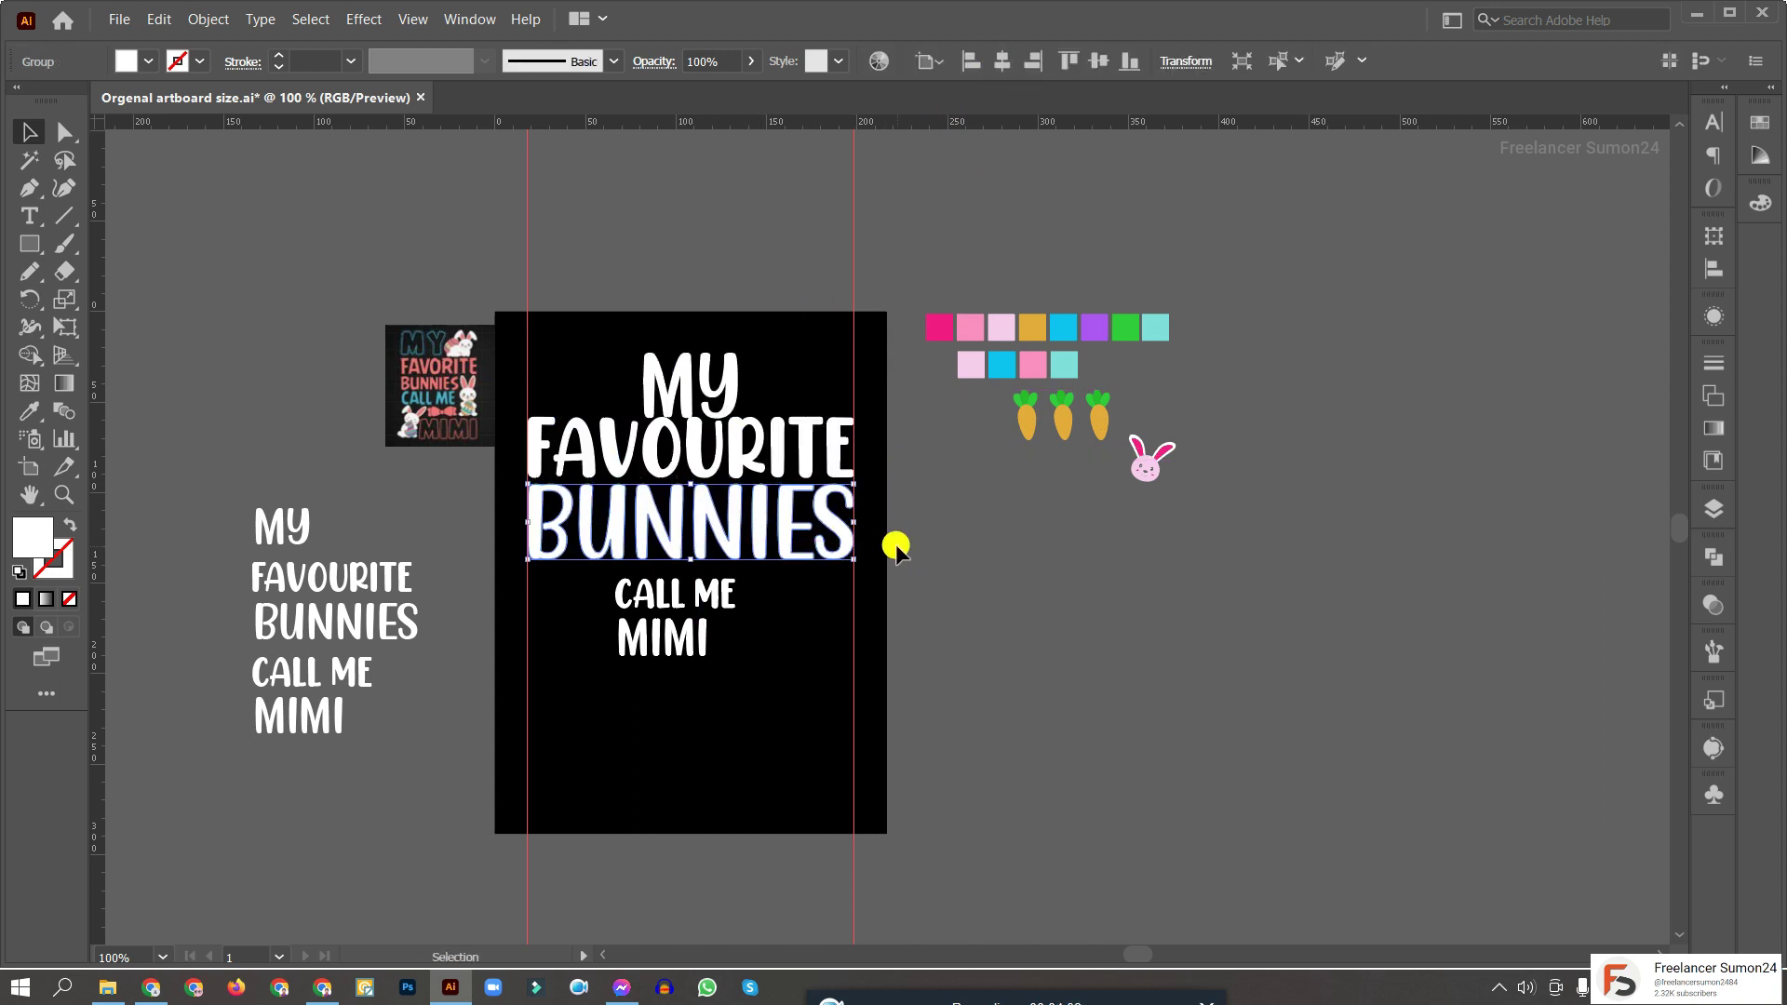
Scale BUNNIES, CALL ME and MIMI up to the artboard width and stack them
{"action": "left_click_drag", "start_coordinate": [722, 636], "coordinate": [738, 683]}
{"action": "left_click", "coordinate": [1008, 63]}
{"action": "scroll", "coordinate": [678, 598], "scroll_direction": "up", "scroll_amount": 1}
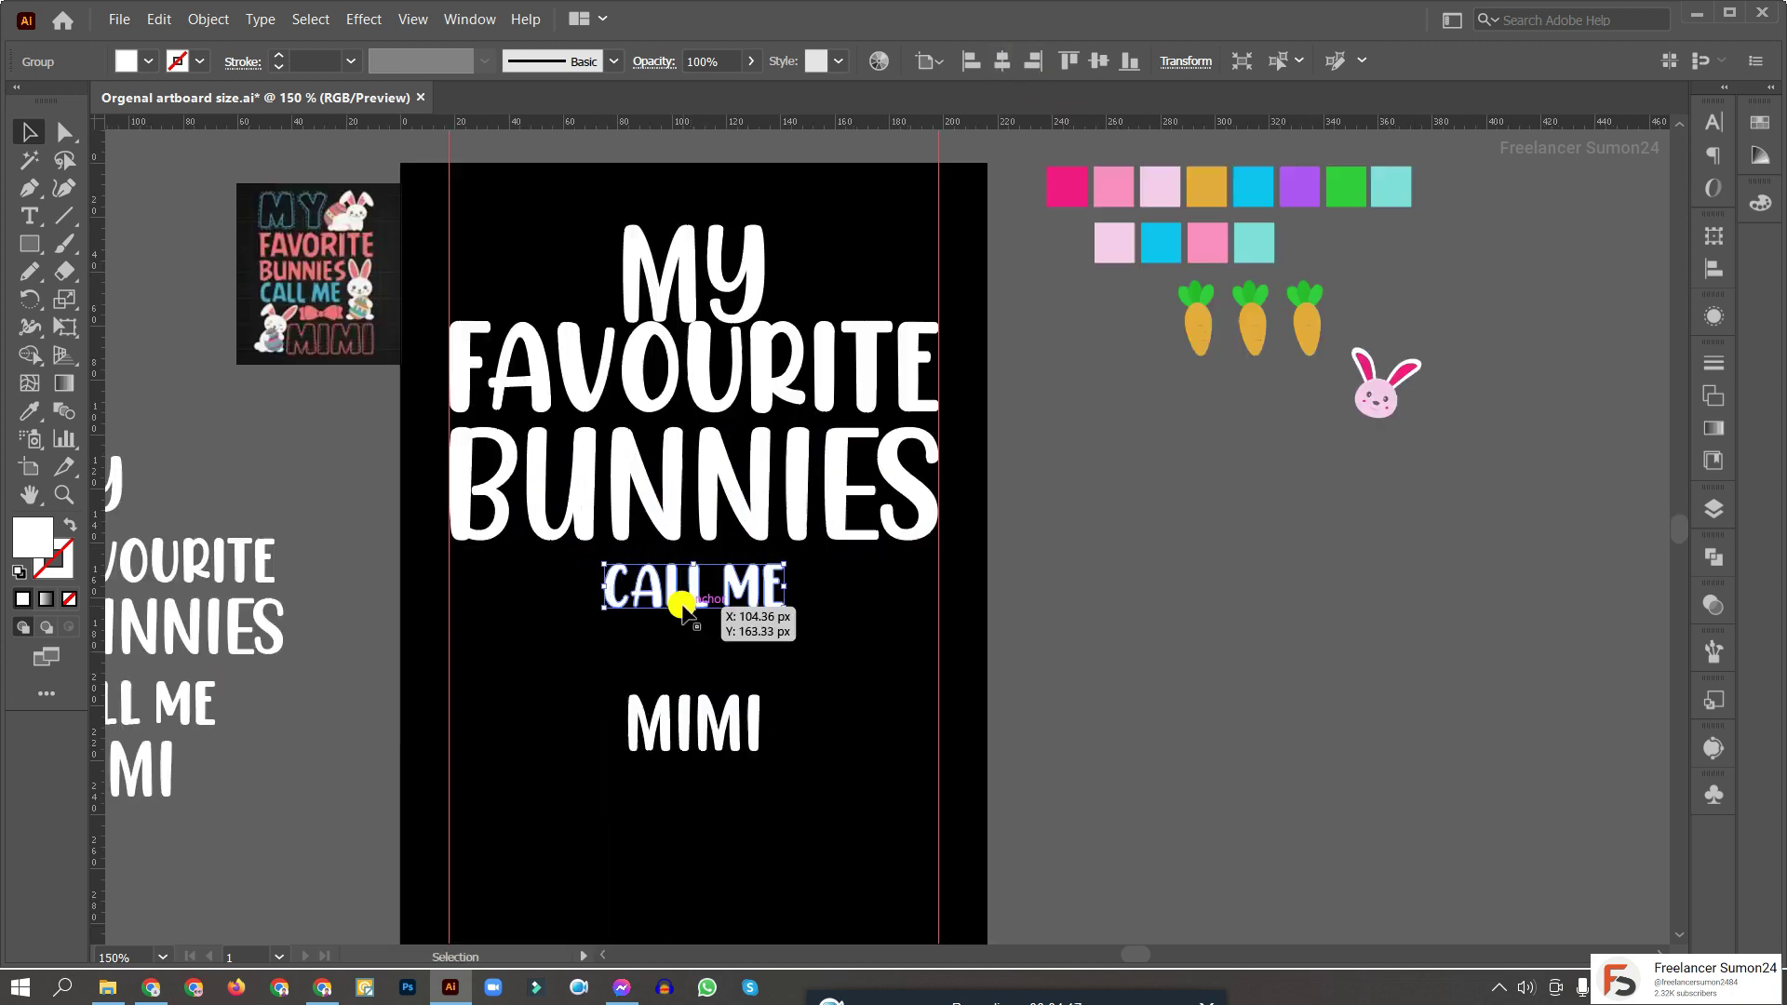
{"action": "left_click_drag", "start_coordinate": [977, 618], "coordinate": [991, 621]}
{"action": "left_click", "coordinate": [922, 741]}
{"action": "left_click_drag", "start_coordinate": [921, 742], "coordinate": [1093, 750]}
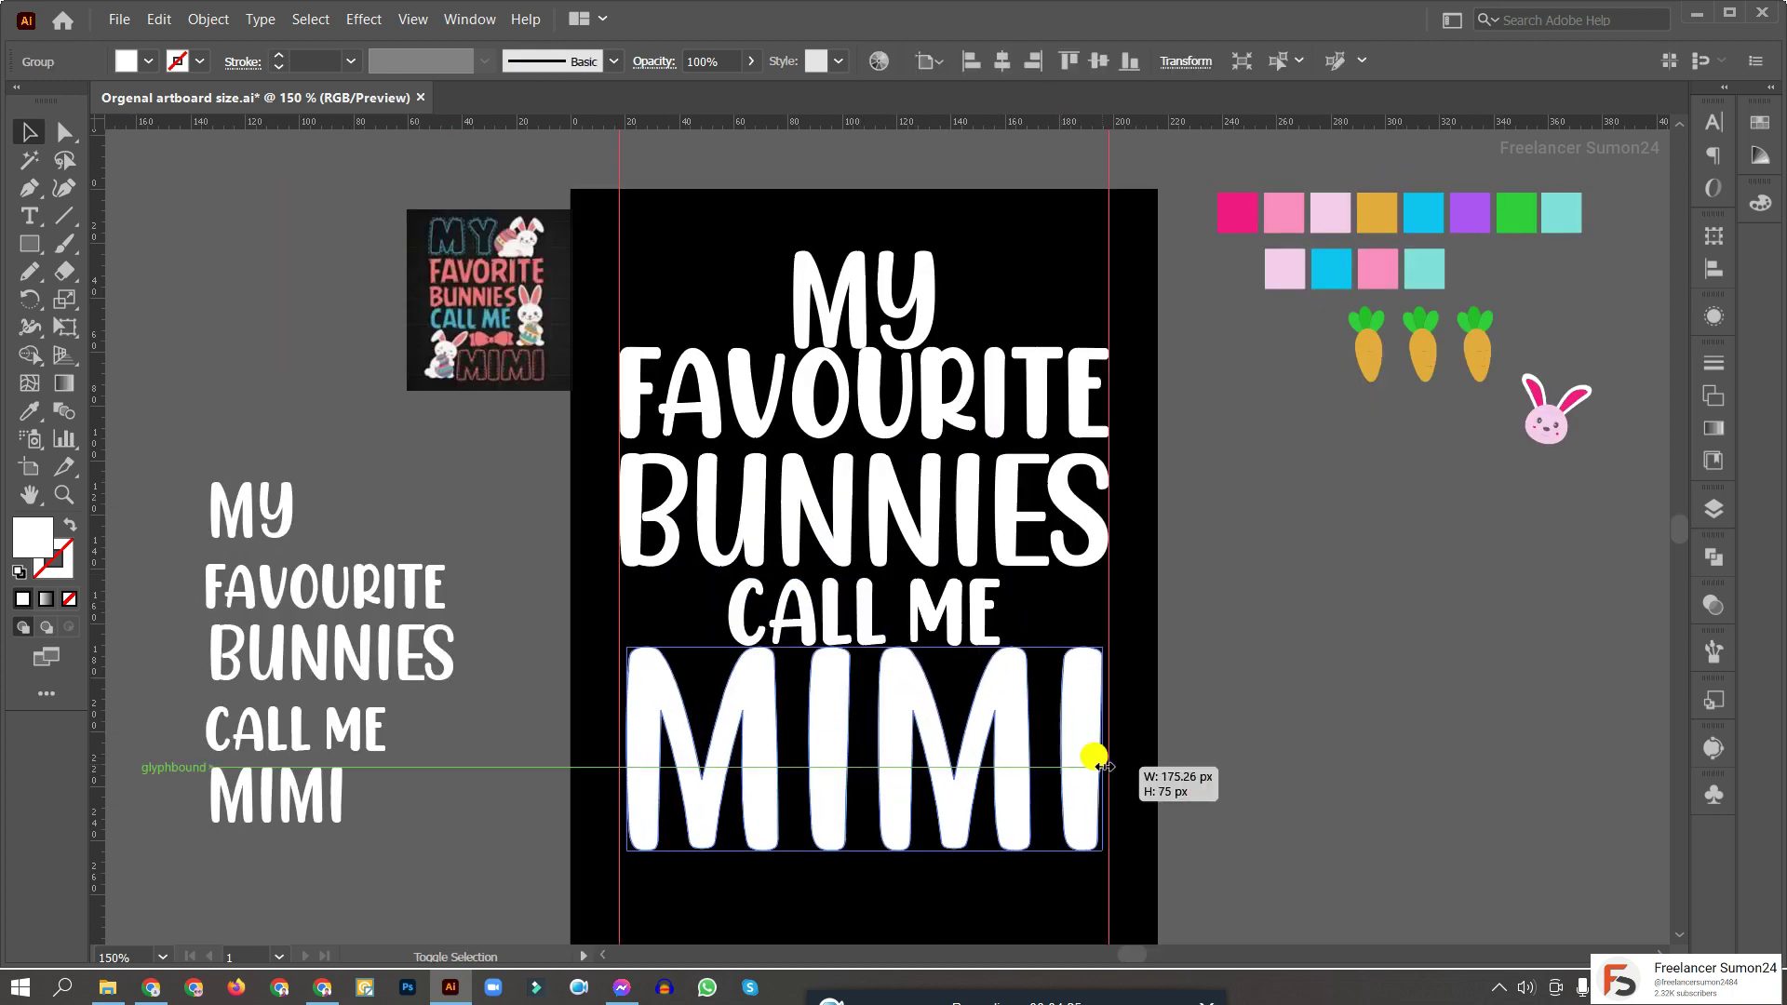
{"action": "left_click", "coordinate": [1225, 710]}
{"action": "scroll", "coordinate": [907, 484], "scroll_direction": "down", "scroll_amount": 2}
{"action": "left_click_drag", "start_coordinate": [945, 562], "coordinate": [1026, 682]}
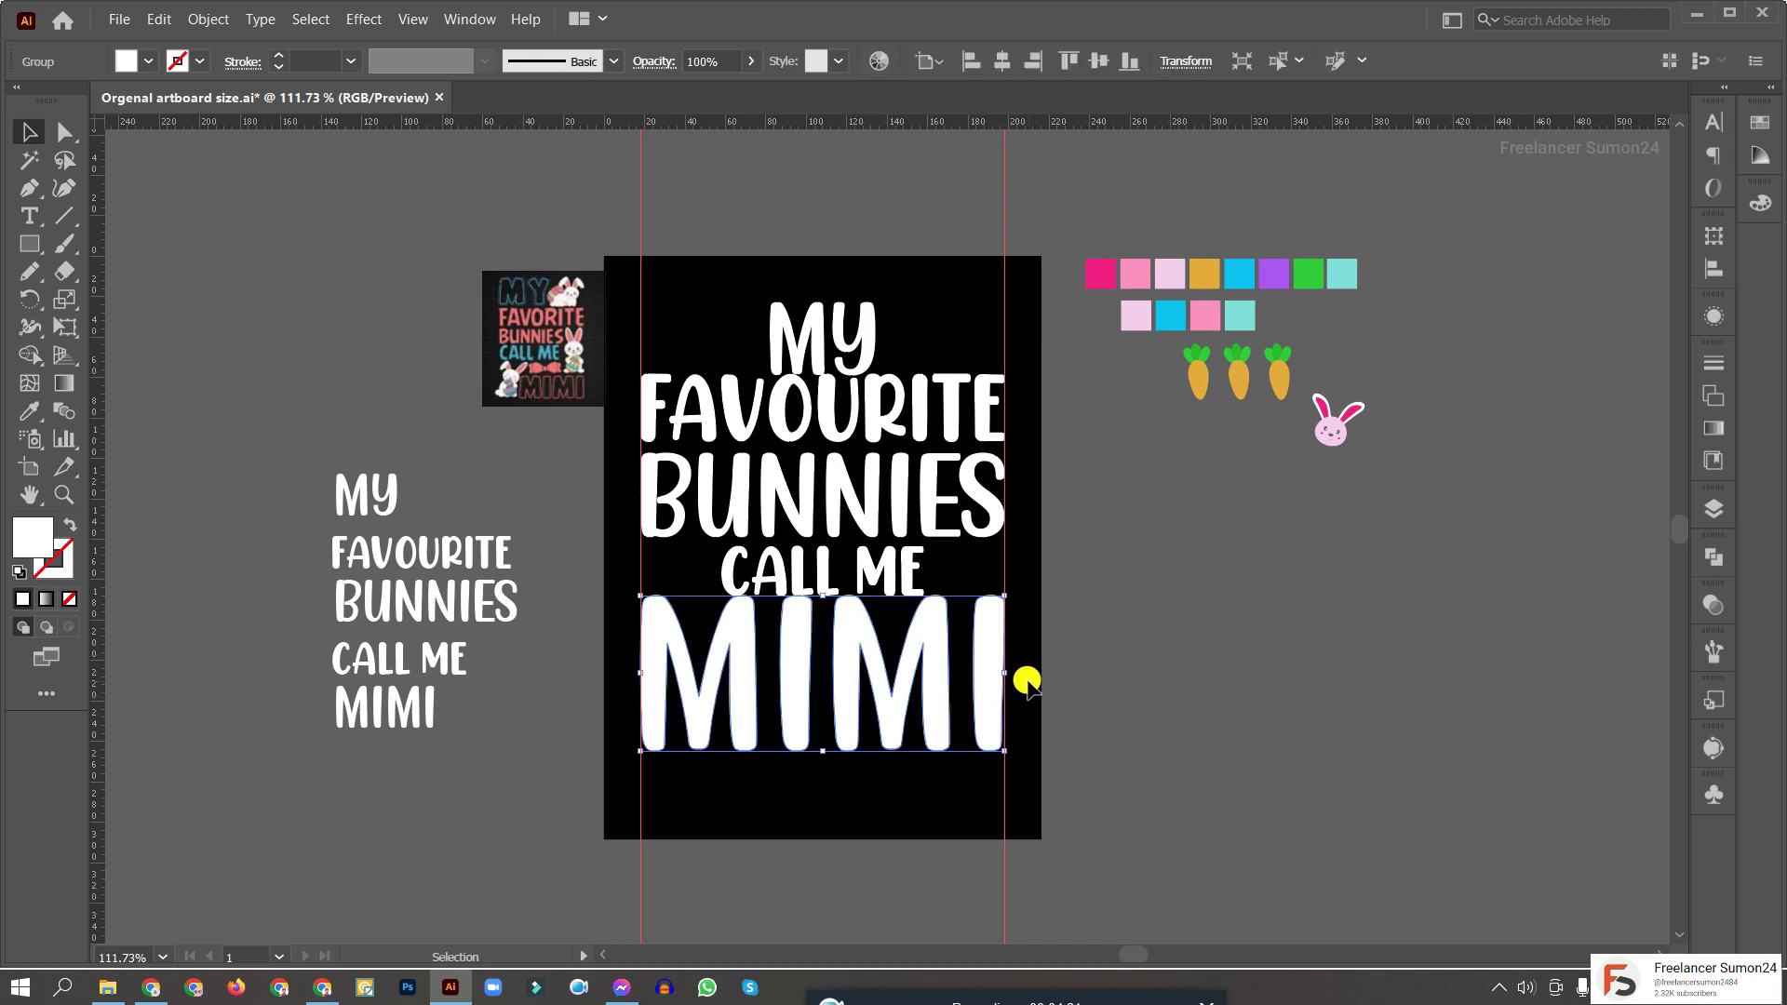
{"action": "key", "text": "Down"}
{"action": "key", "text": "Down"}
{"action": "key", "text": "Down"}
{"action": "key", "text": "Down"}
{"action": "key", "text": "Down"}
{"action": "key", "text": "Down"}
{"action": "key", "text": "Down"}
{"action": "key", "text": "Down"}
{"action": "key", "text": "Down"}
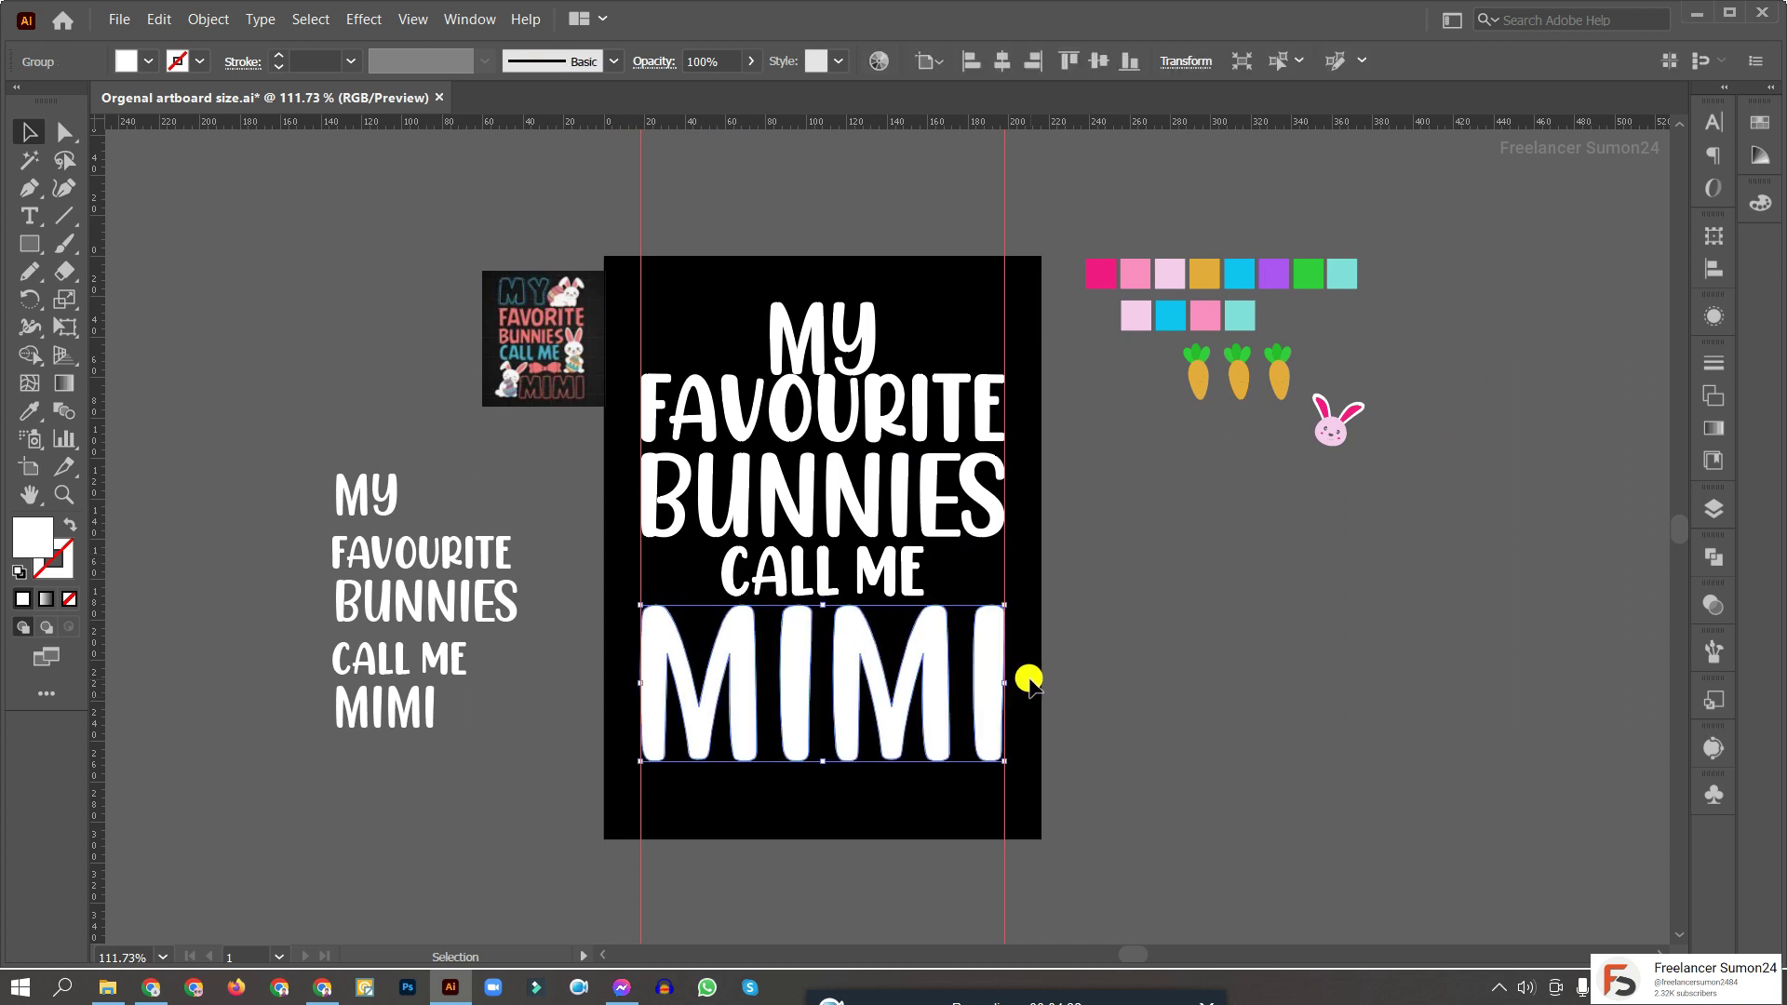
Horizontally centre the whole MY-to-MIMI text block with Align
{"action": "left_click_drag", "start_coordinate": [702, 255], "coordinate": [1033, 785]}
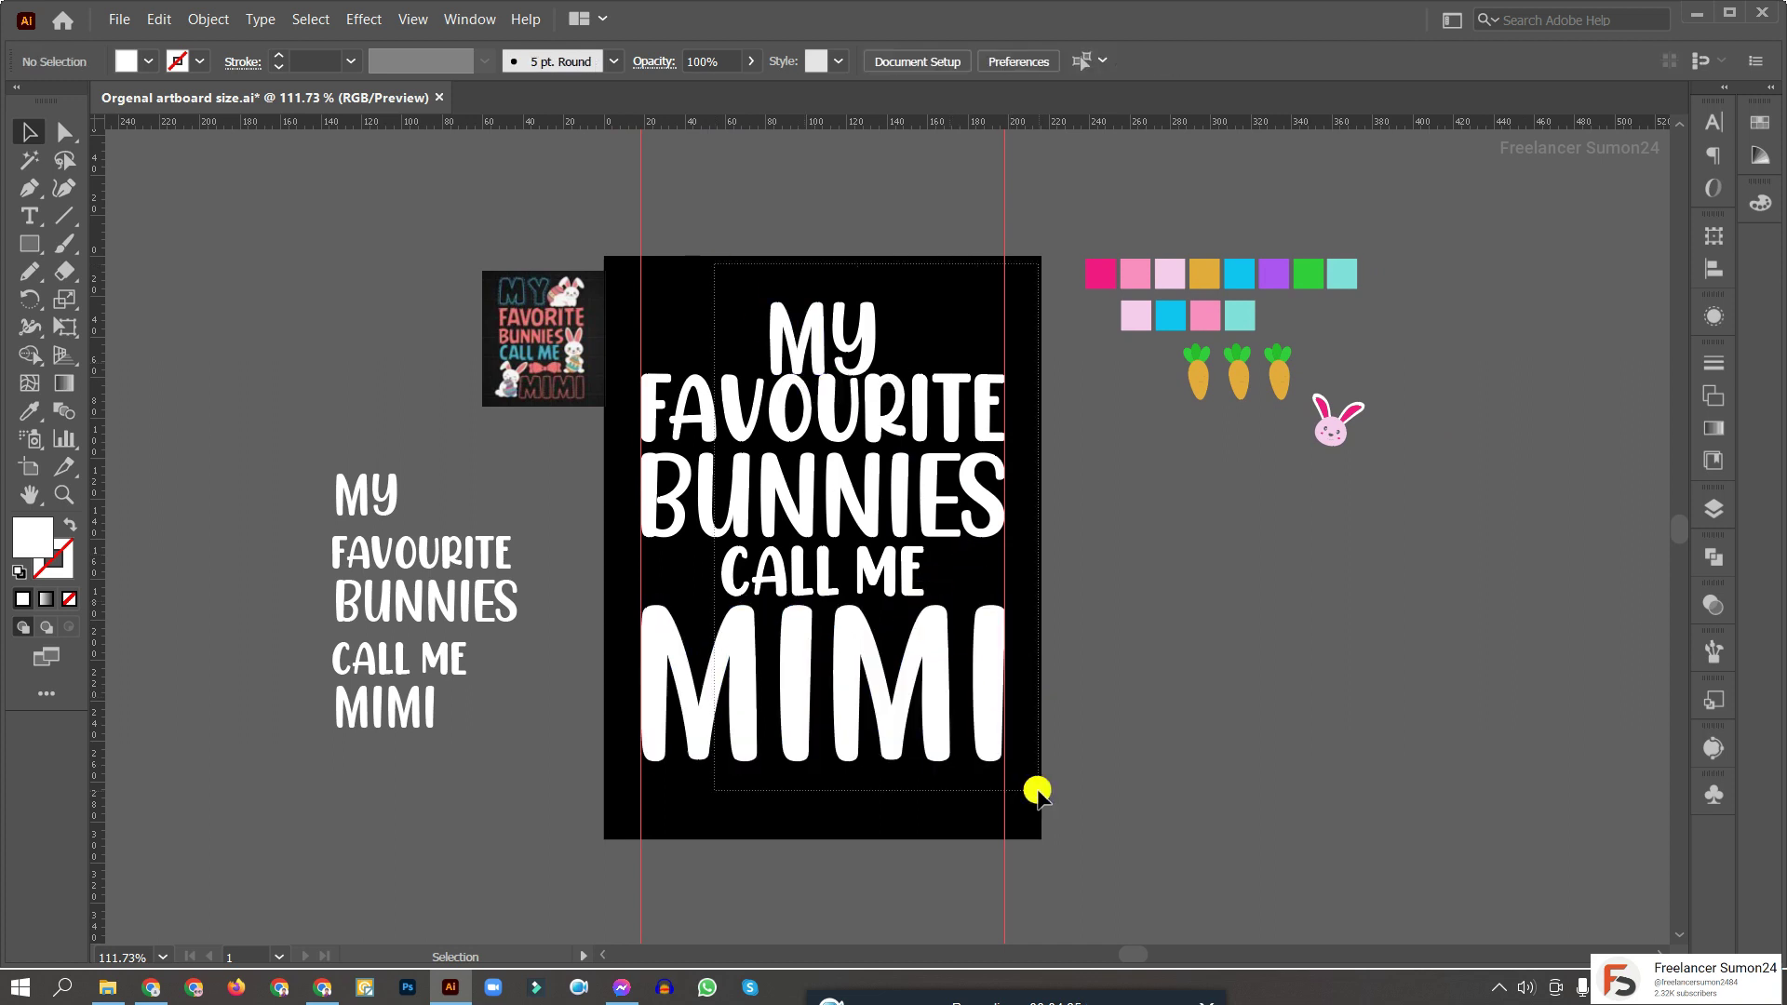
{"action": "left_click", "coordinate": [1715, 275]}
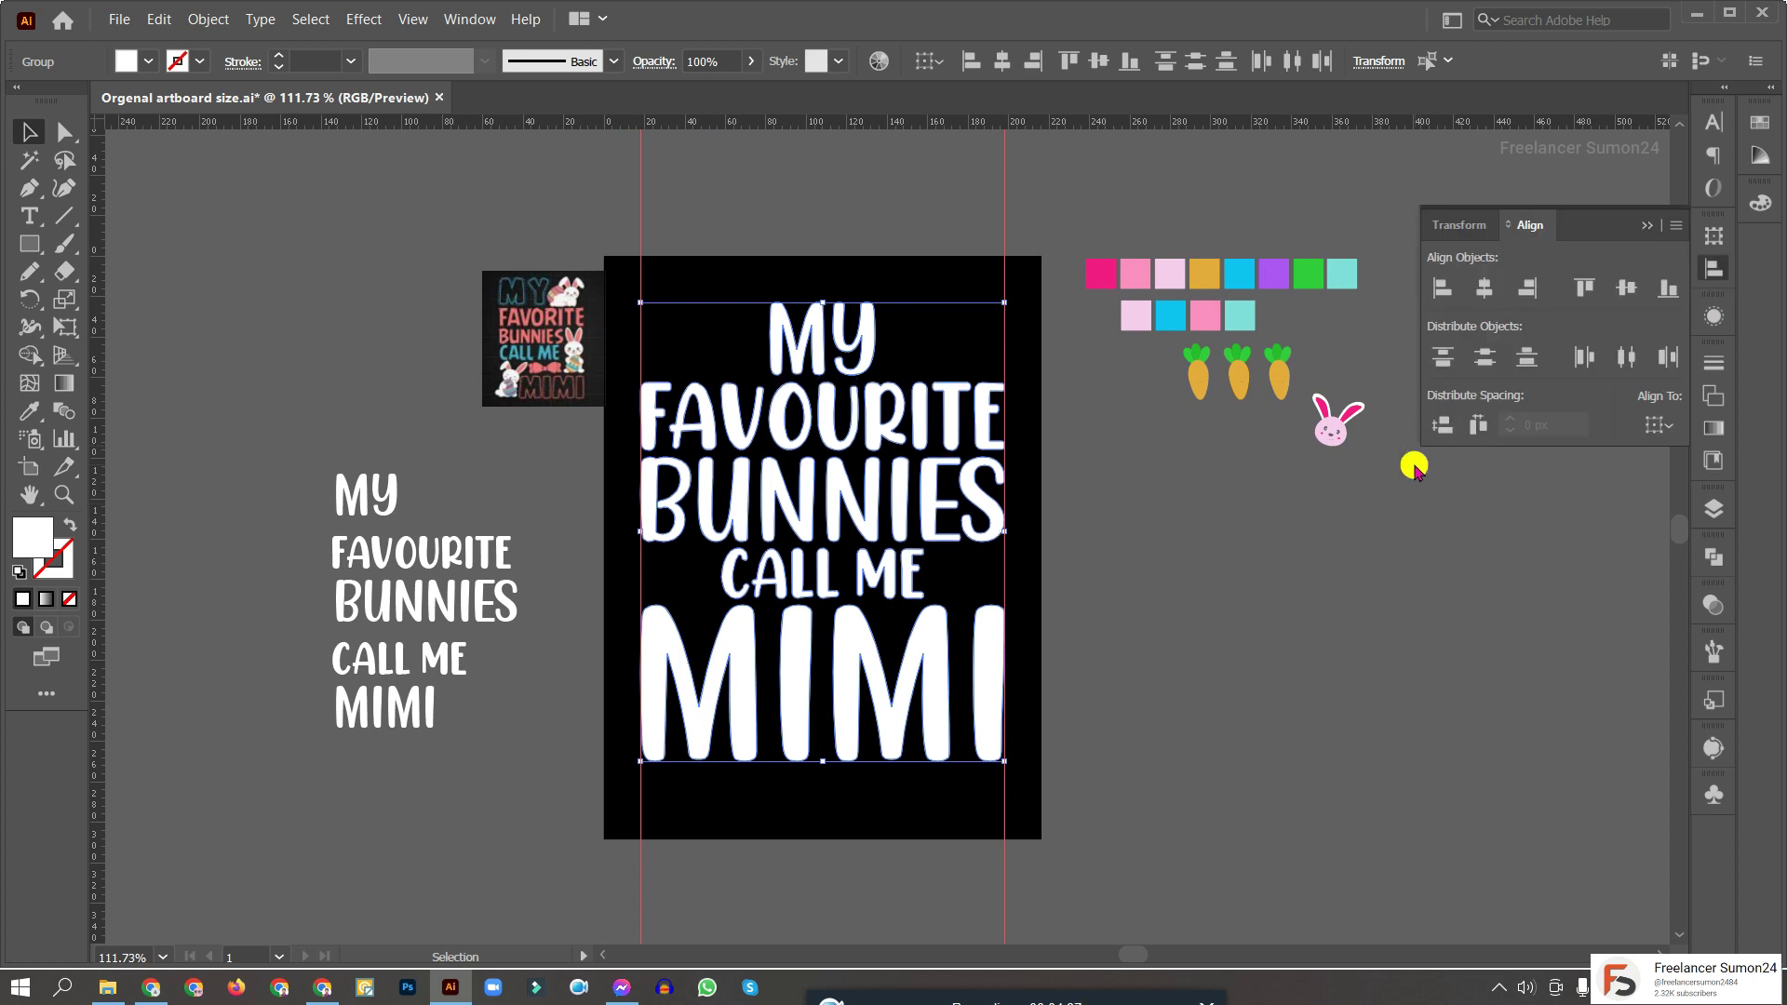
{"action": "left_click", "coordinate": [1159, 614]}
{"action": "left_click_drag", "start_coordinate": [1158, 614], "coordinate": [949, 591]}
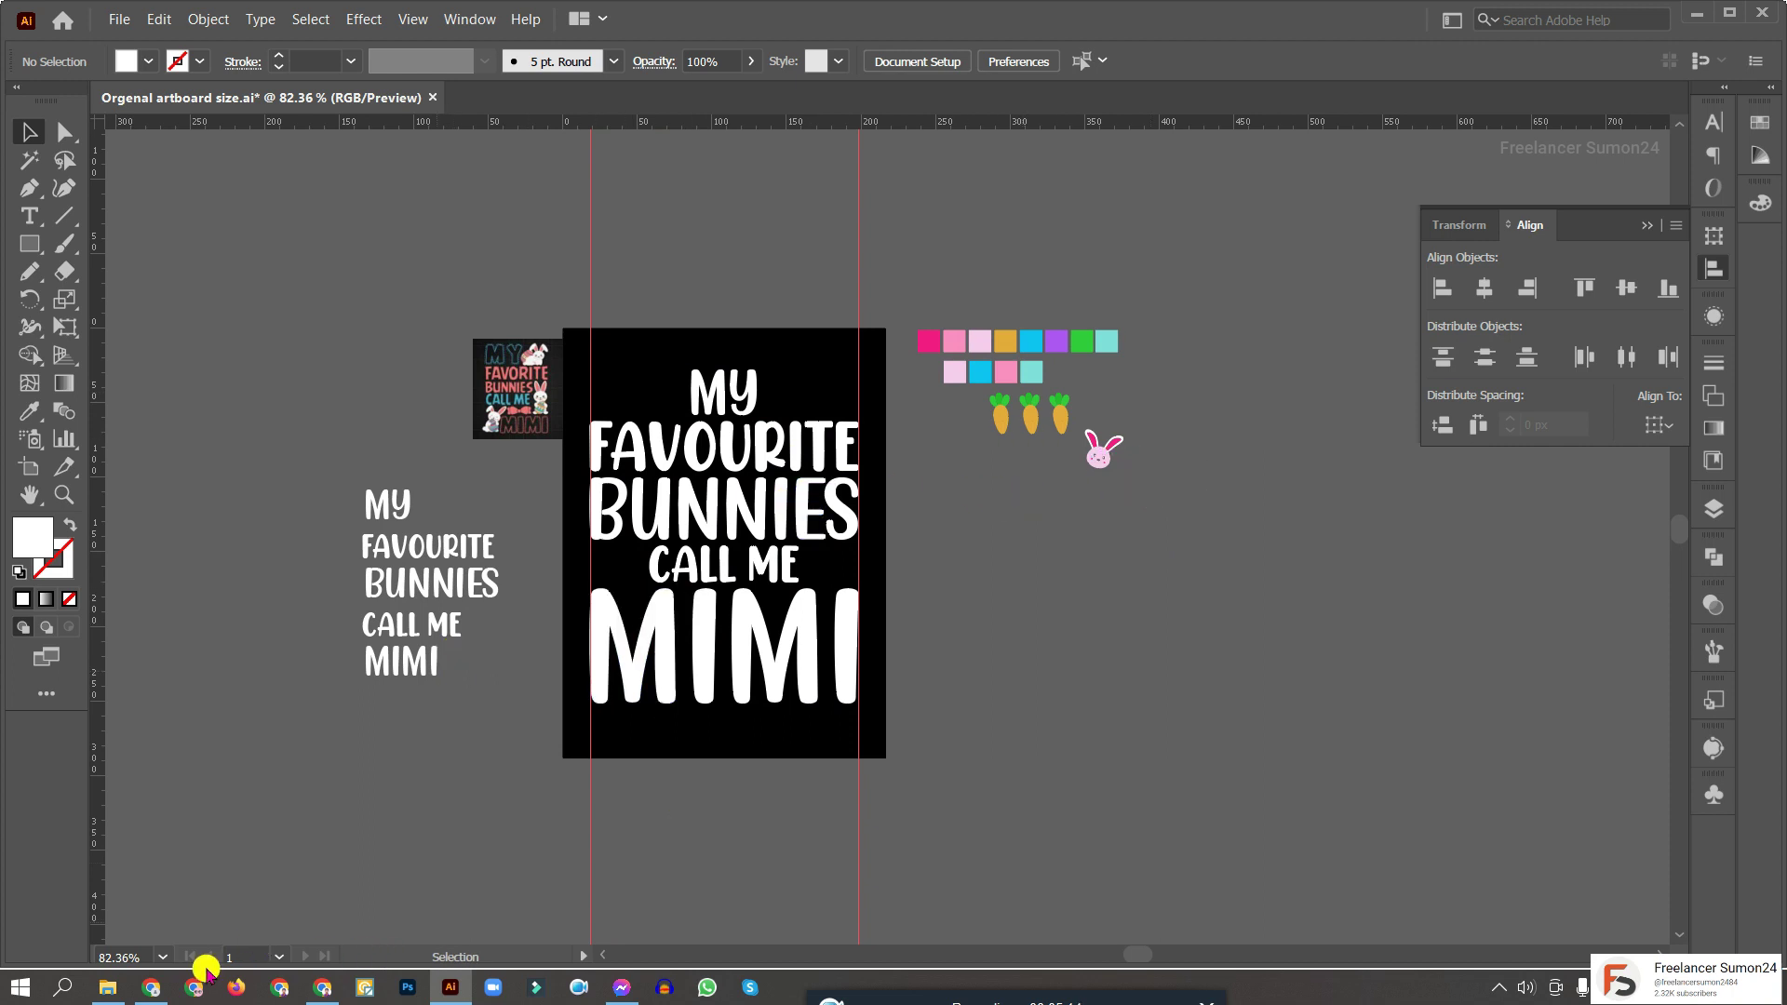
Browse Freepik's 'ester day' vector results for Easter T-shirt designs, then minimize Chrome
{"action": "left_click", "coordinate": [155, 989]}
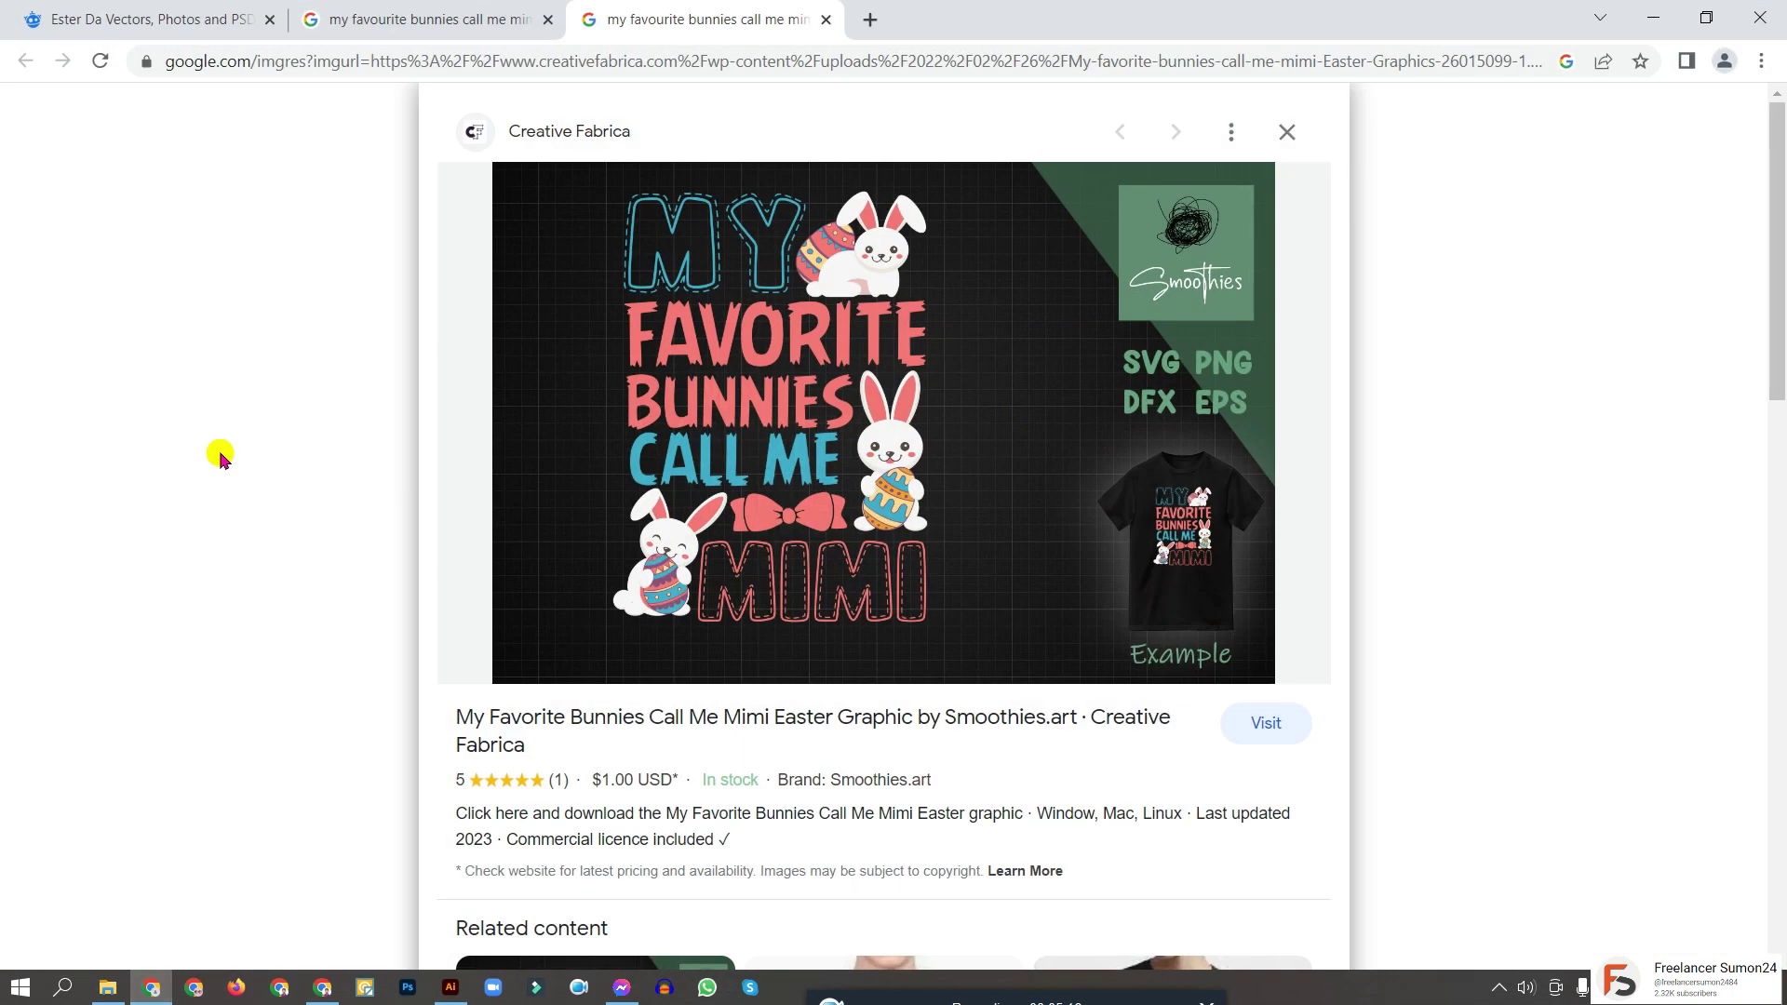
{"action": "left_click", "coordinate": [233, 22]}
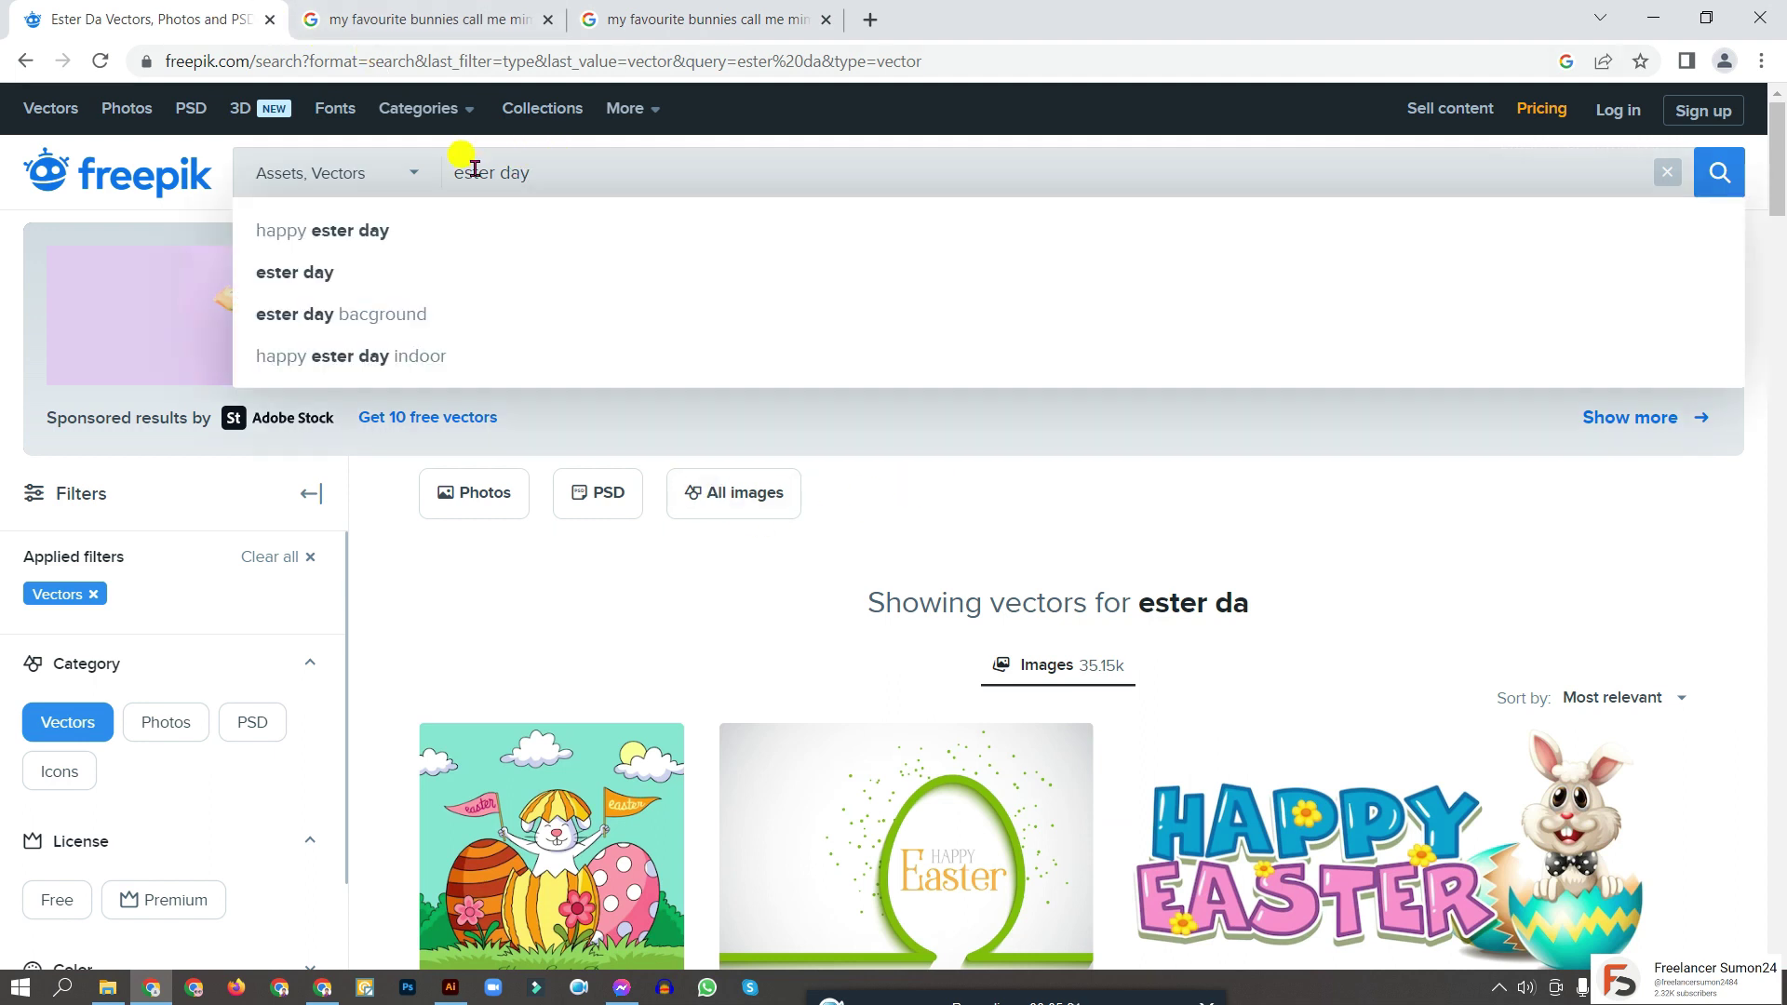
{"action": "left_click", "coordinate": [310, 273]}
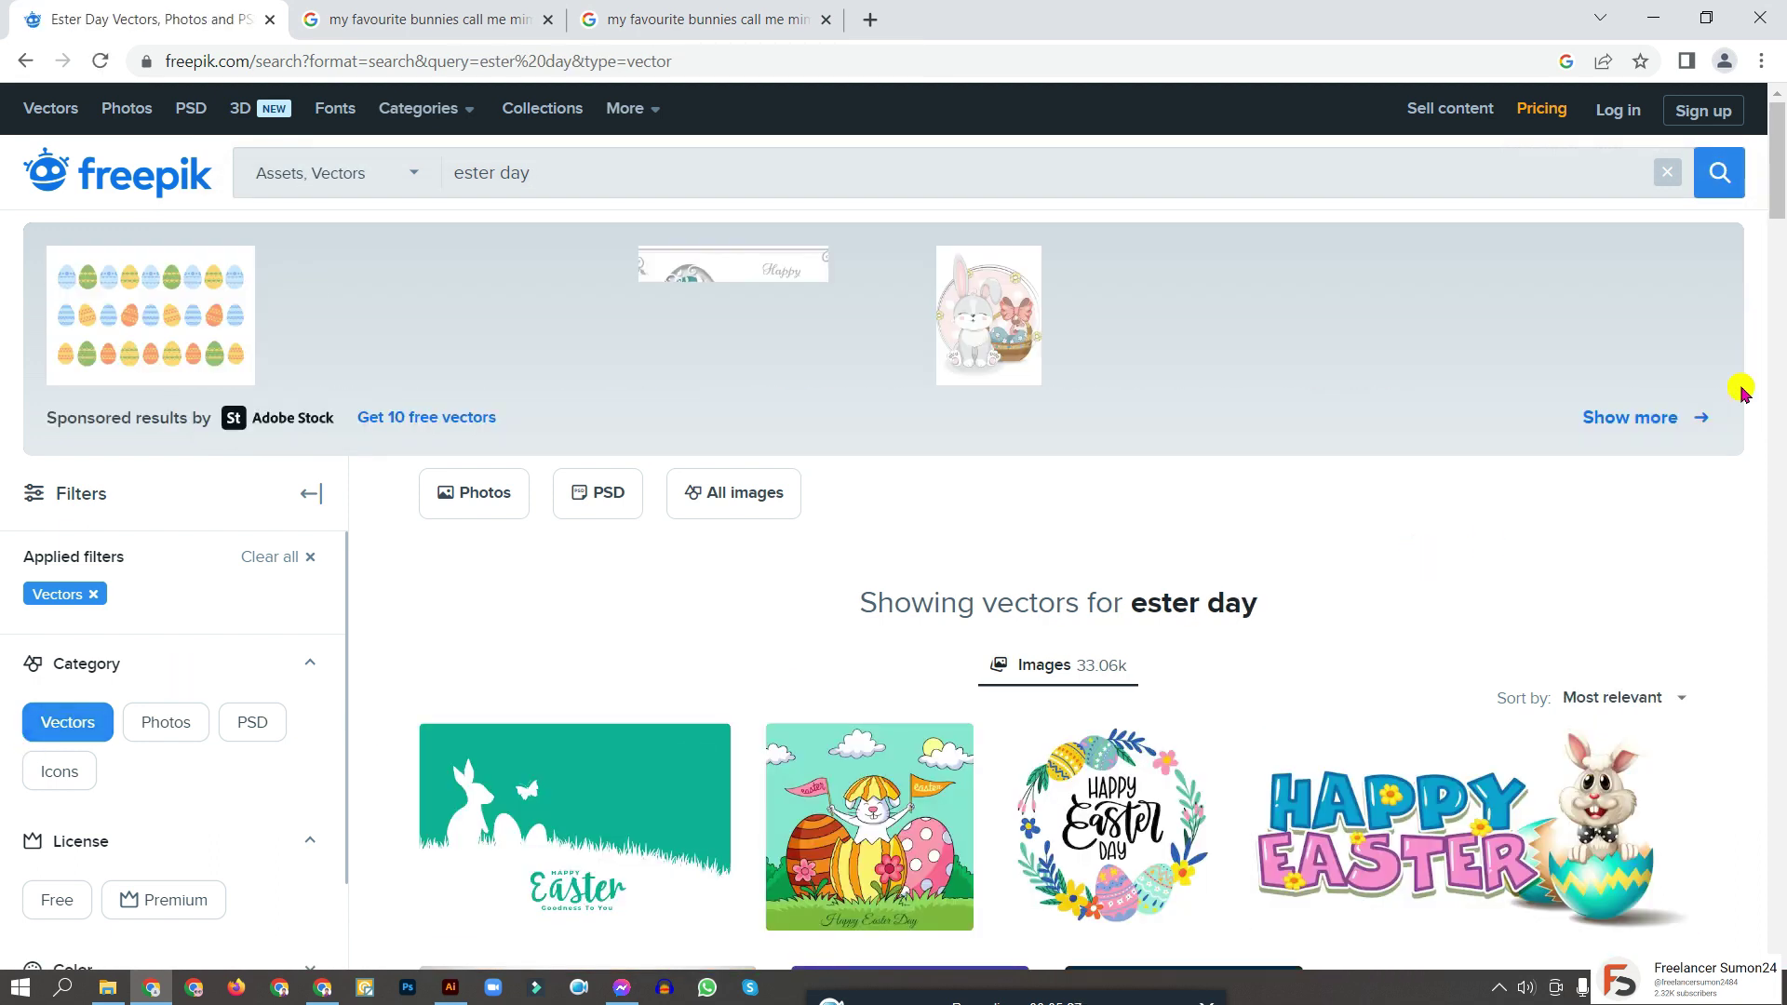
{"action": "left_click_drag", "start_coordinate": [1777, 153], "coordinate": [1749, 465]}
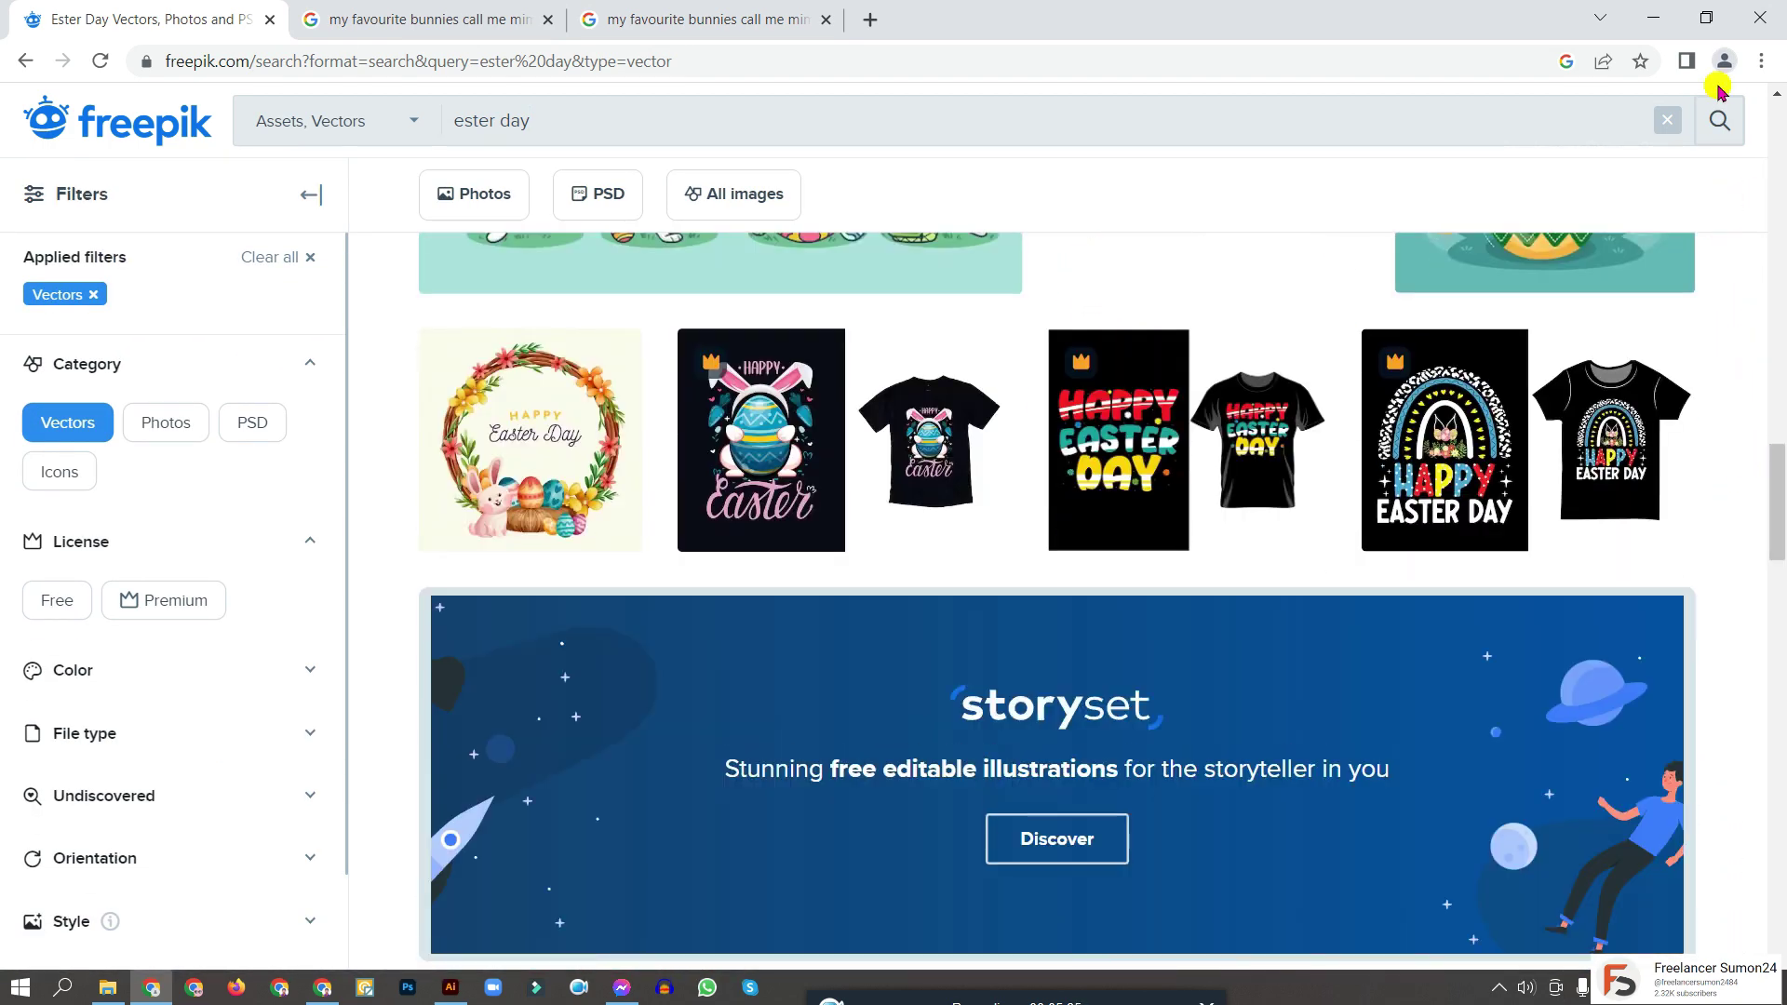
{"action": "left_click", "coordinate": [1653, 17]}
{"action": "scroll", "coordinate": [1137, 454], "scroll_direction": "up", "scroll_amount": 5}
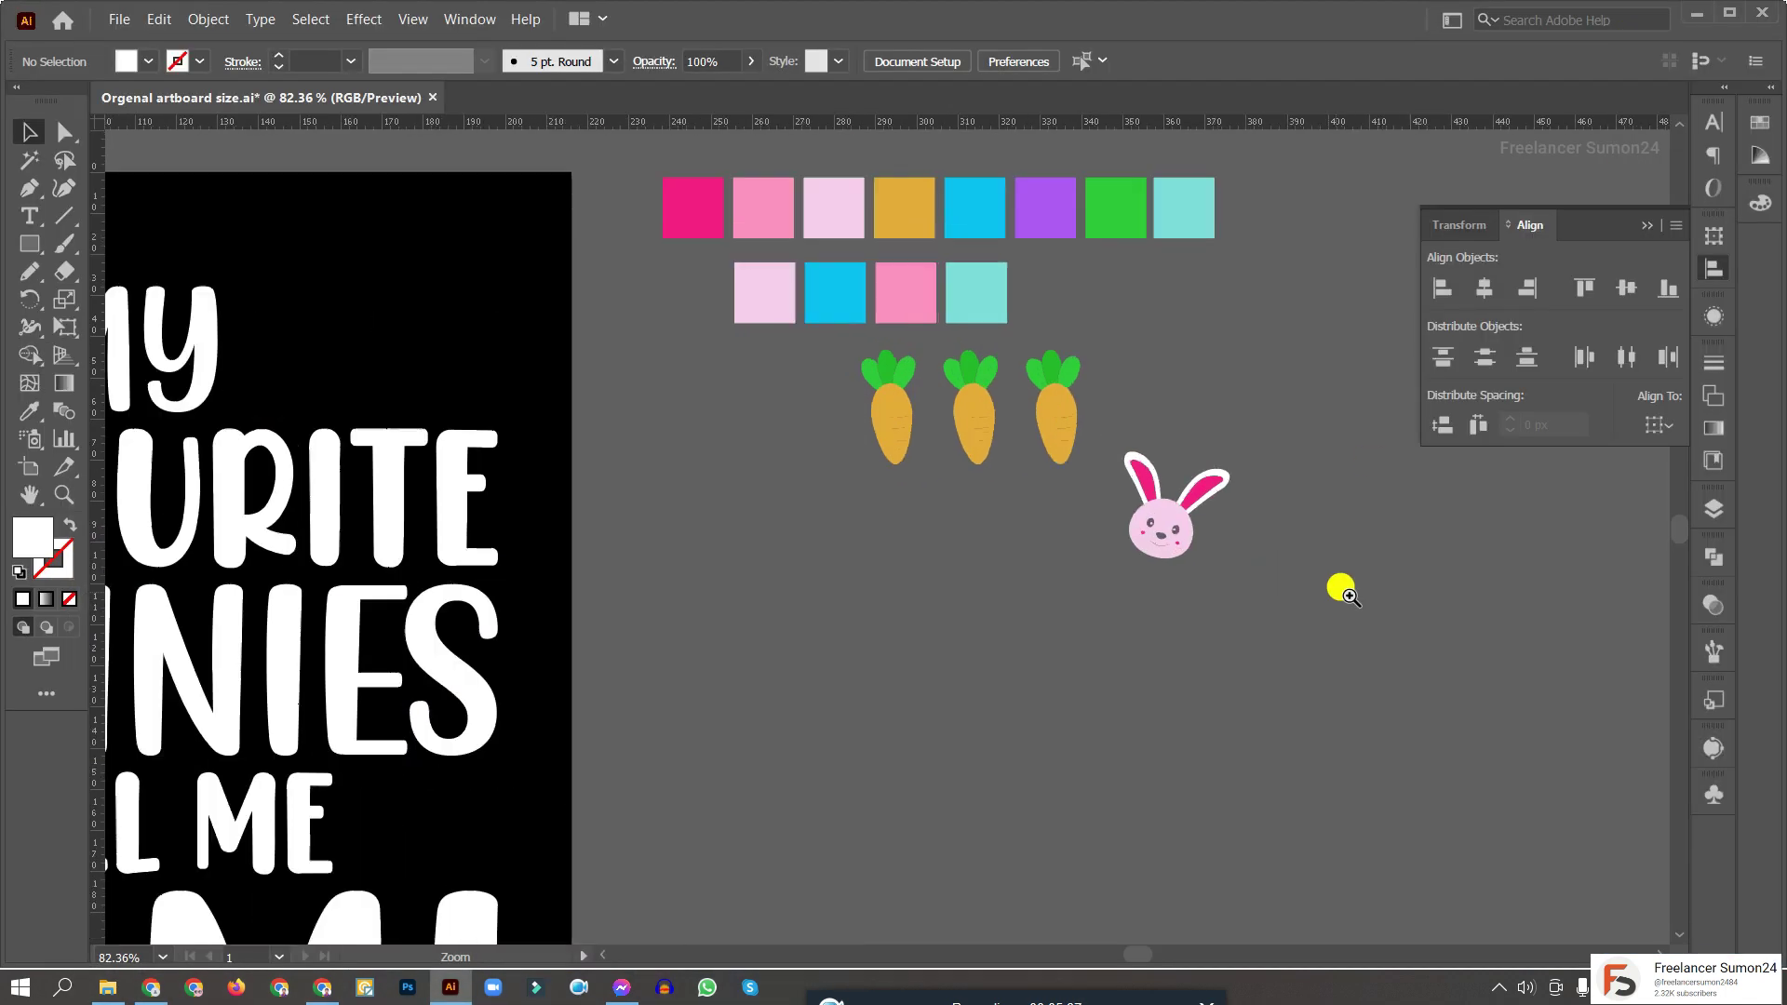
{"action": "scroll", "coordinate": [1340, 591], "scroll_direction": "up", "scroll_amount": 1}
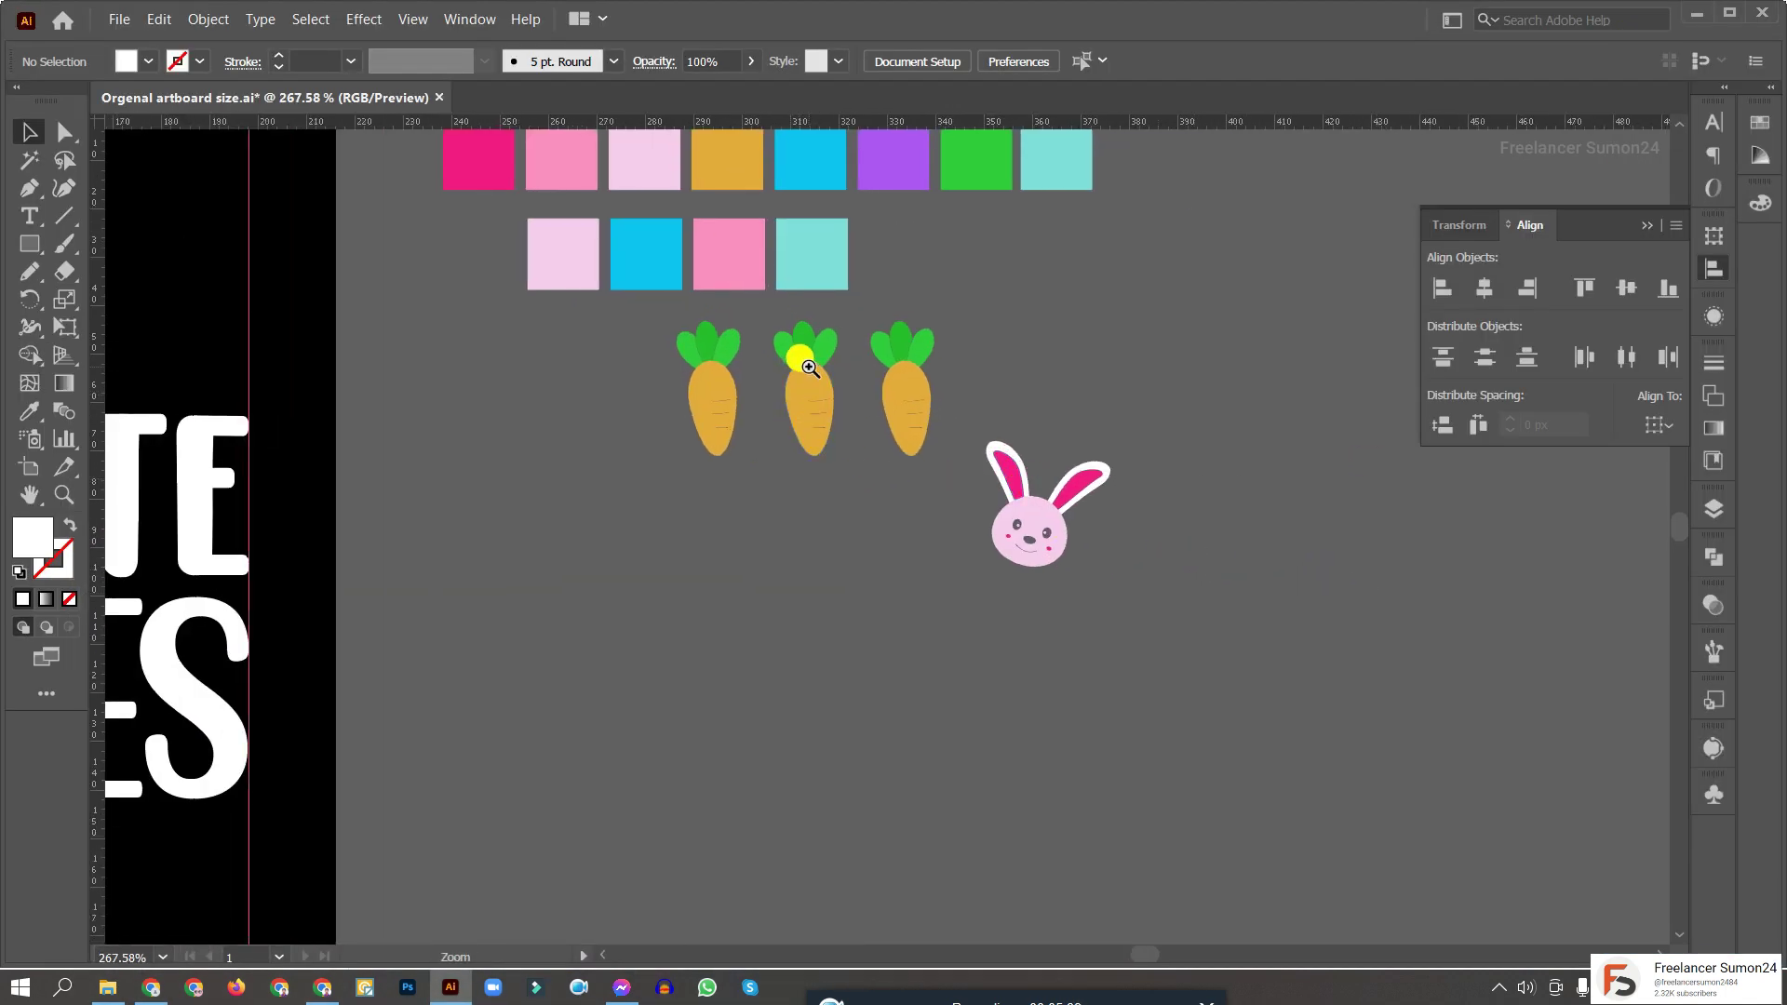
{"action": "scroll", "coordinate": [801, 358], "scroll_direction": "up", "scroll_amount": 3}
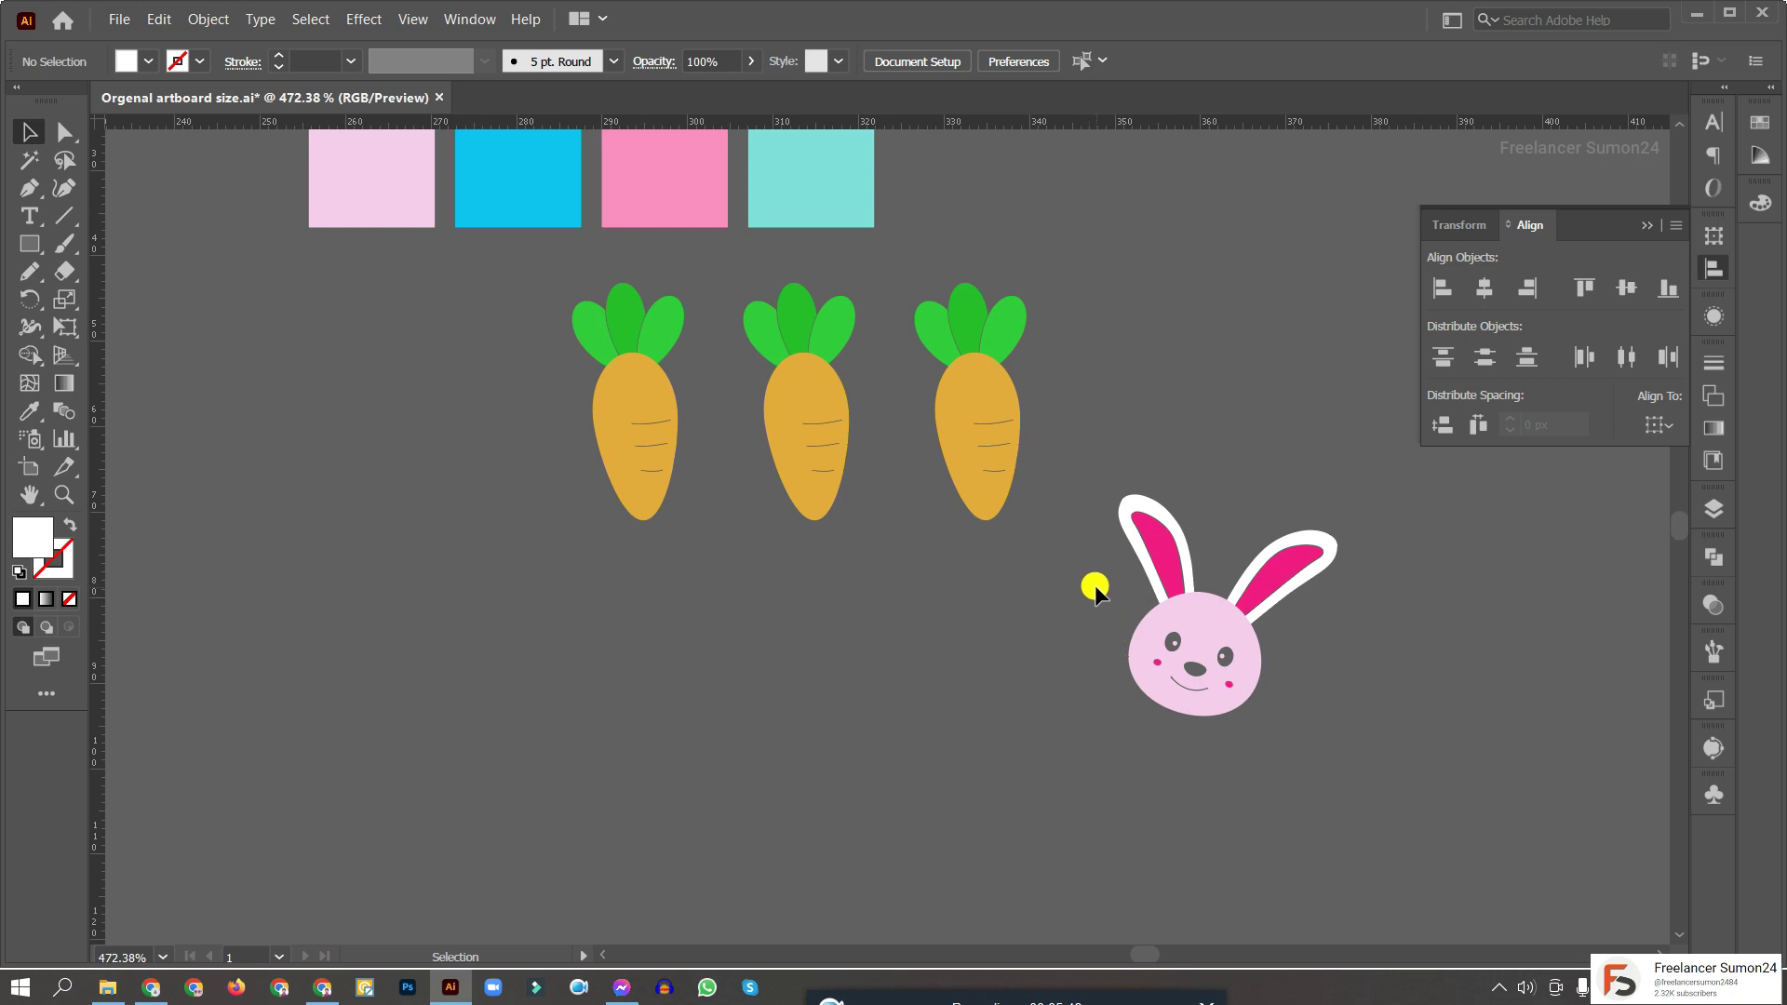
{"action": "scroll", "coordinate": [1095, 584], "scroll_direction": "down", "scroll_amount": 8}
Place a single carrot right of MY, right-aligned with FAVOURITE's edge
{"action": "left_click_drag", "start_coordinate": [1123, 413], "coordinate": [846, 387]}
{"action": "scroll", "coordinate": [846, 387], "scroll_direction": "up", "scroll_amount": 4}
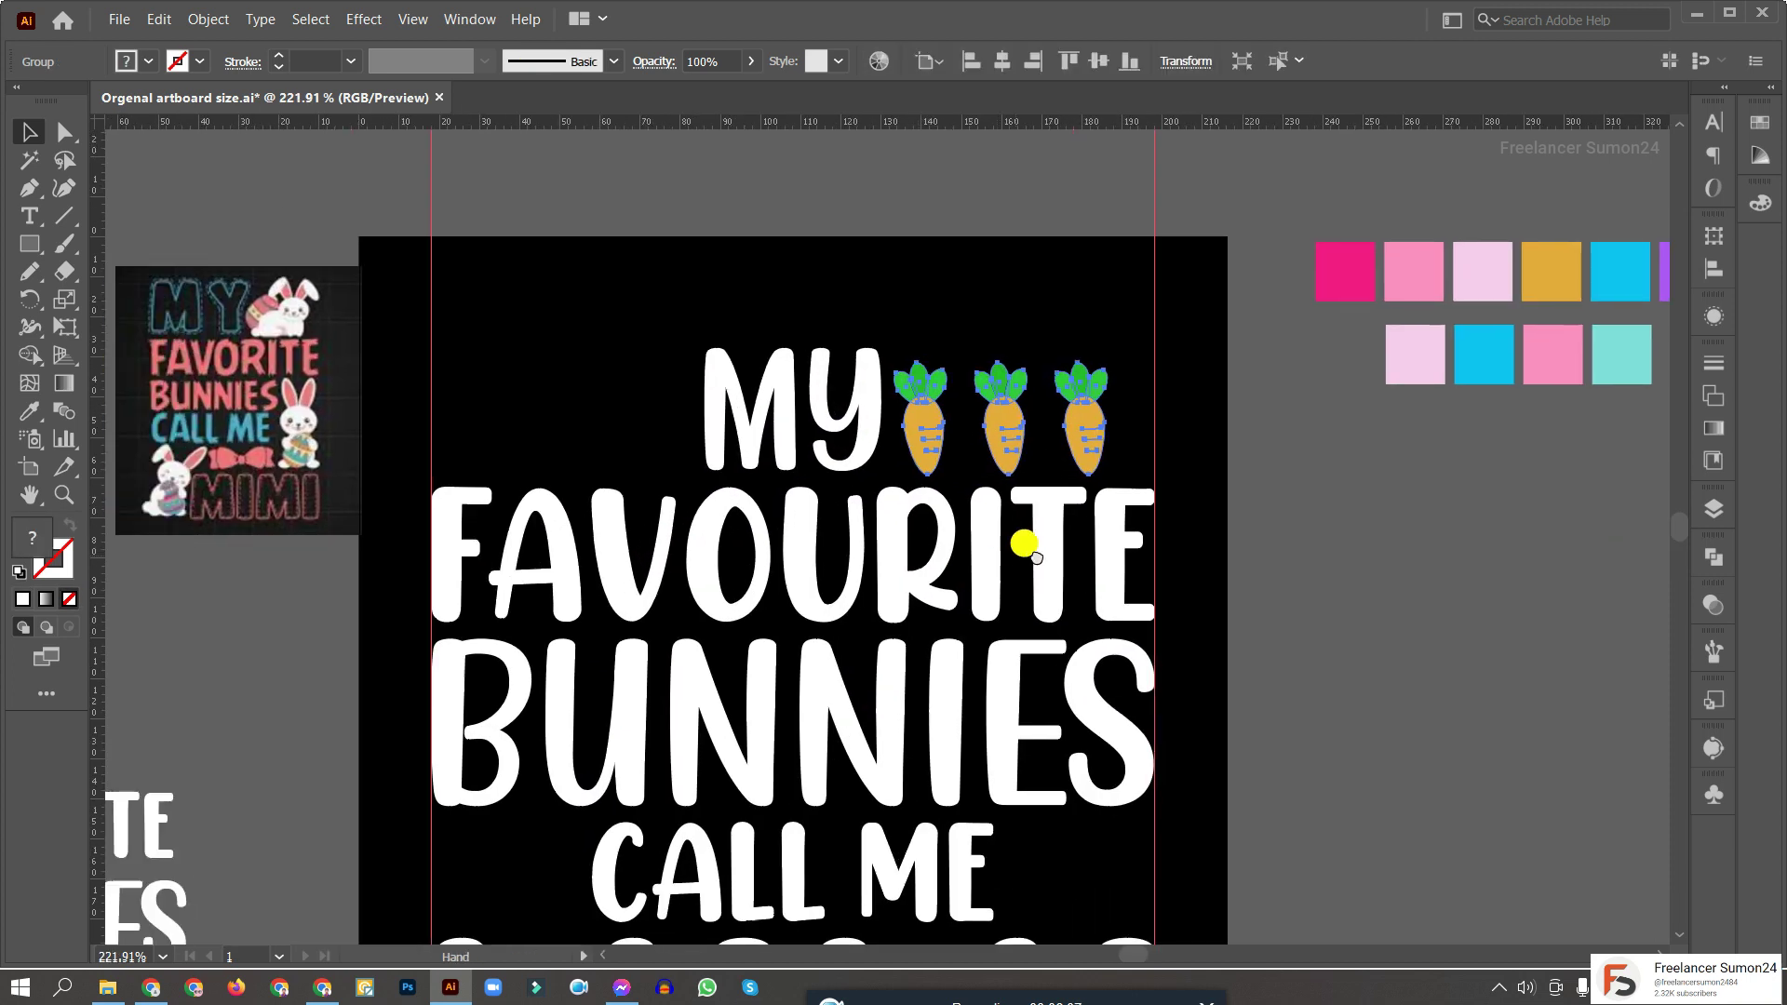
{"action": "key", "text": "ctrl+z"}
{"action": "key", "text": "ctrl+1"}
{"action": "left_click_drag", "start_coordinate": [1146, 438], "coordinate": [910, 379]}
{"action": "scroll", "coordinate": [910, 379], "scroll_direction": "up", "scroll_amount": 4}
{"action": "left_click_drag", "start_coordinate": [1137, 383], "coordinate": [1019, 383]}
{"action": "scroll", "coordinate": [1007, 344], "scroll_direction": "up", "scroll_amount": 3}
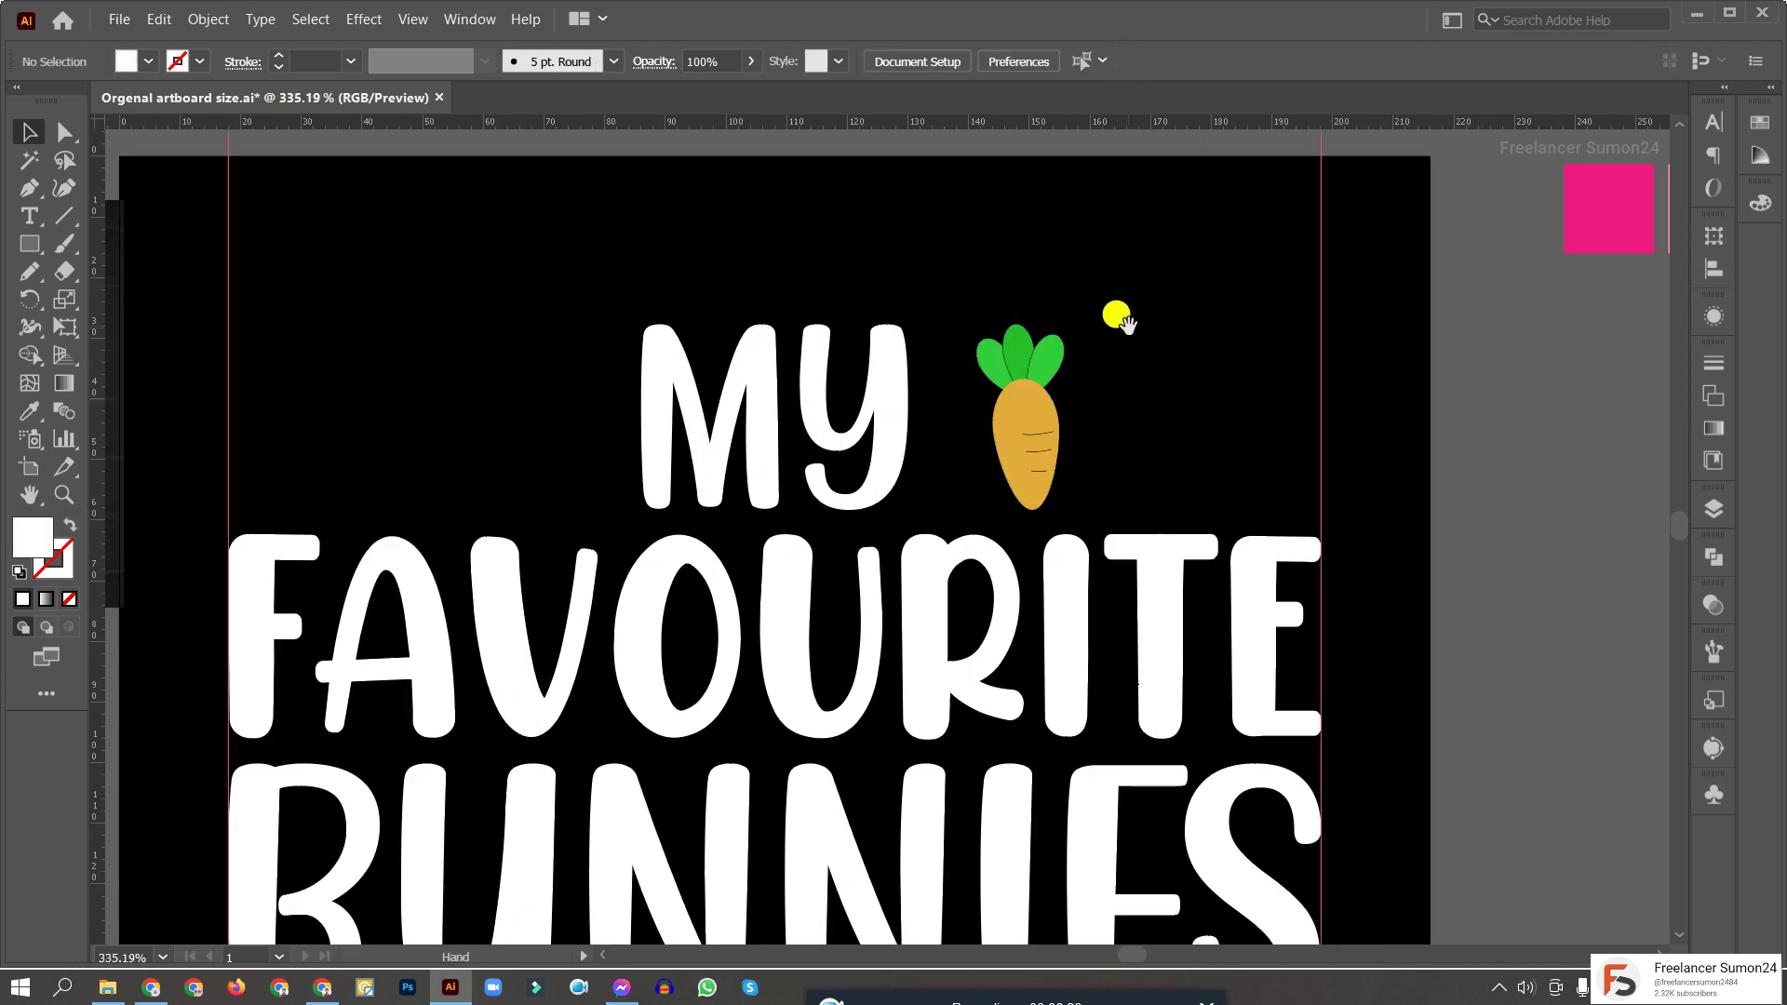
{"action": "scroll", "coordinate": [1117, 317], "scroll_direction": "down", "scroll_amount": 2}
{"action": "left_click", "coordinate": [1150, 508]}
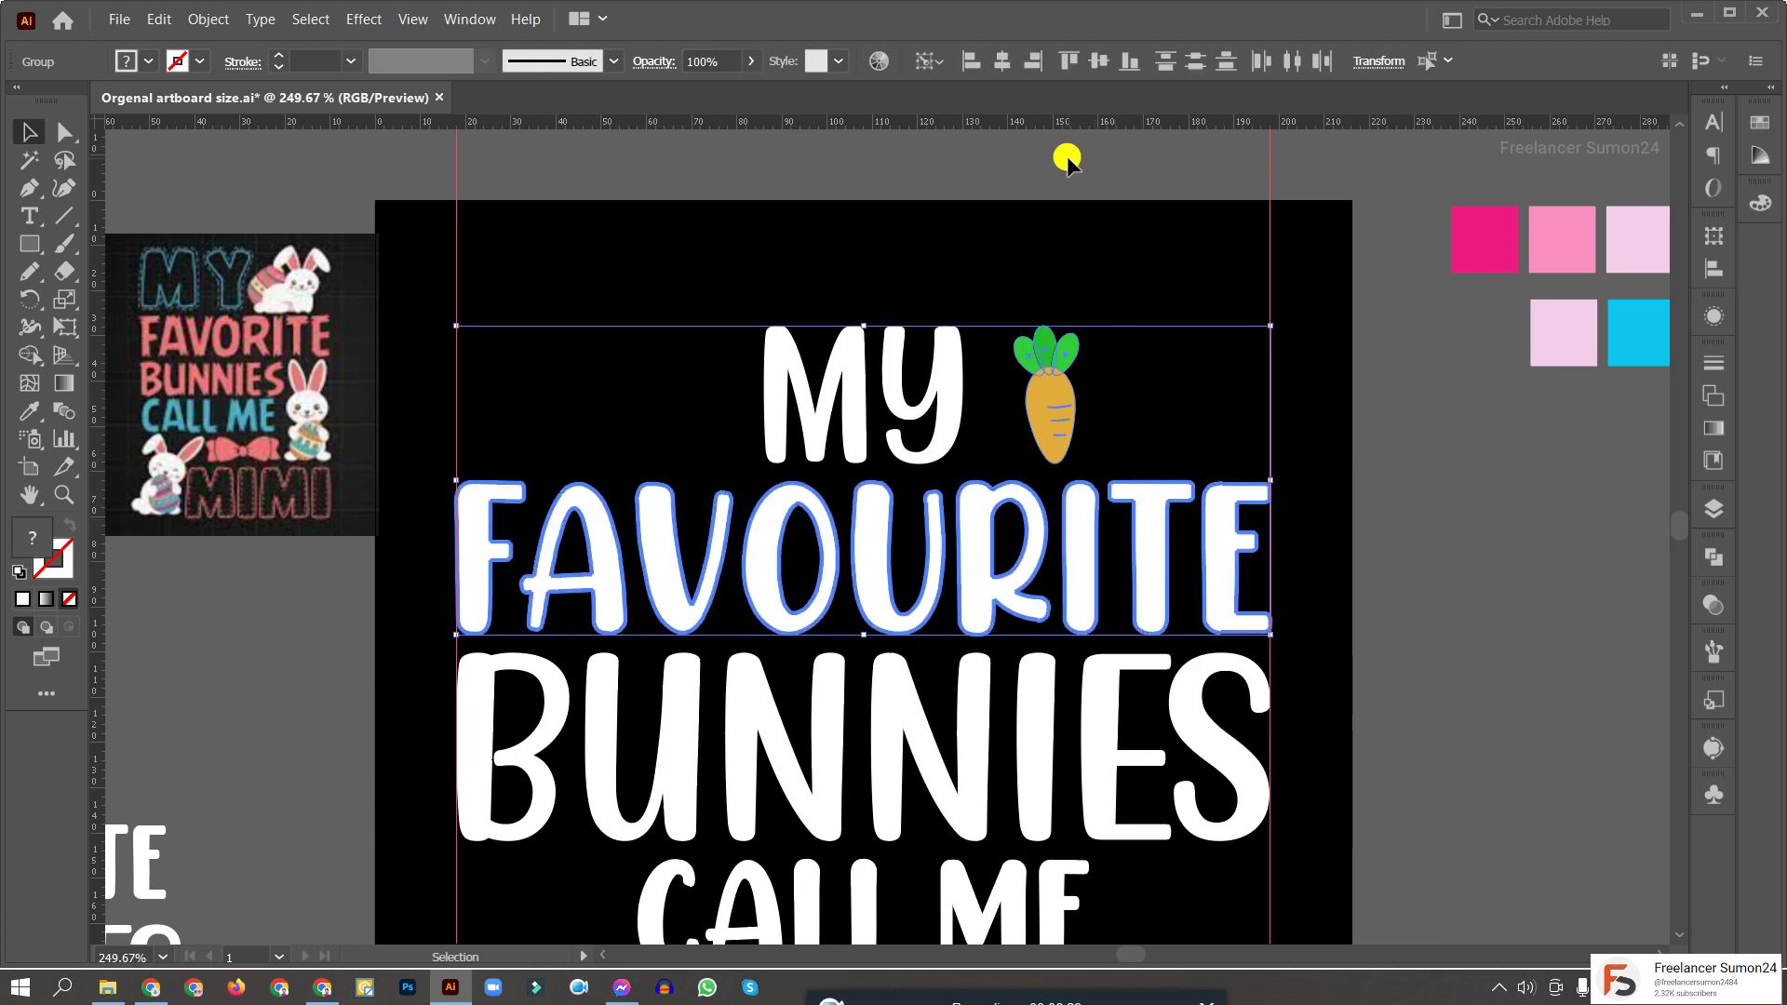
{"action": "left_click", "coordinate": [1031, 60]}
{"action": "left_click", "coordinate": [1140, 279]}
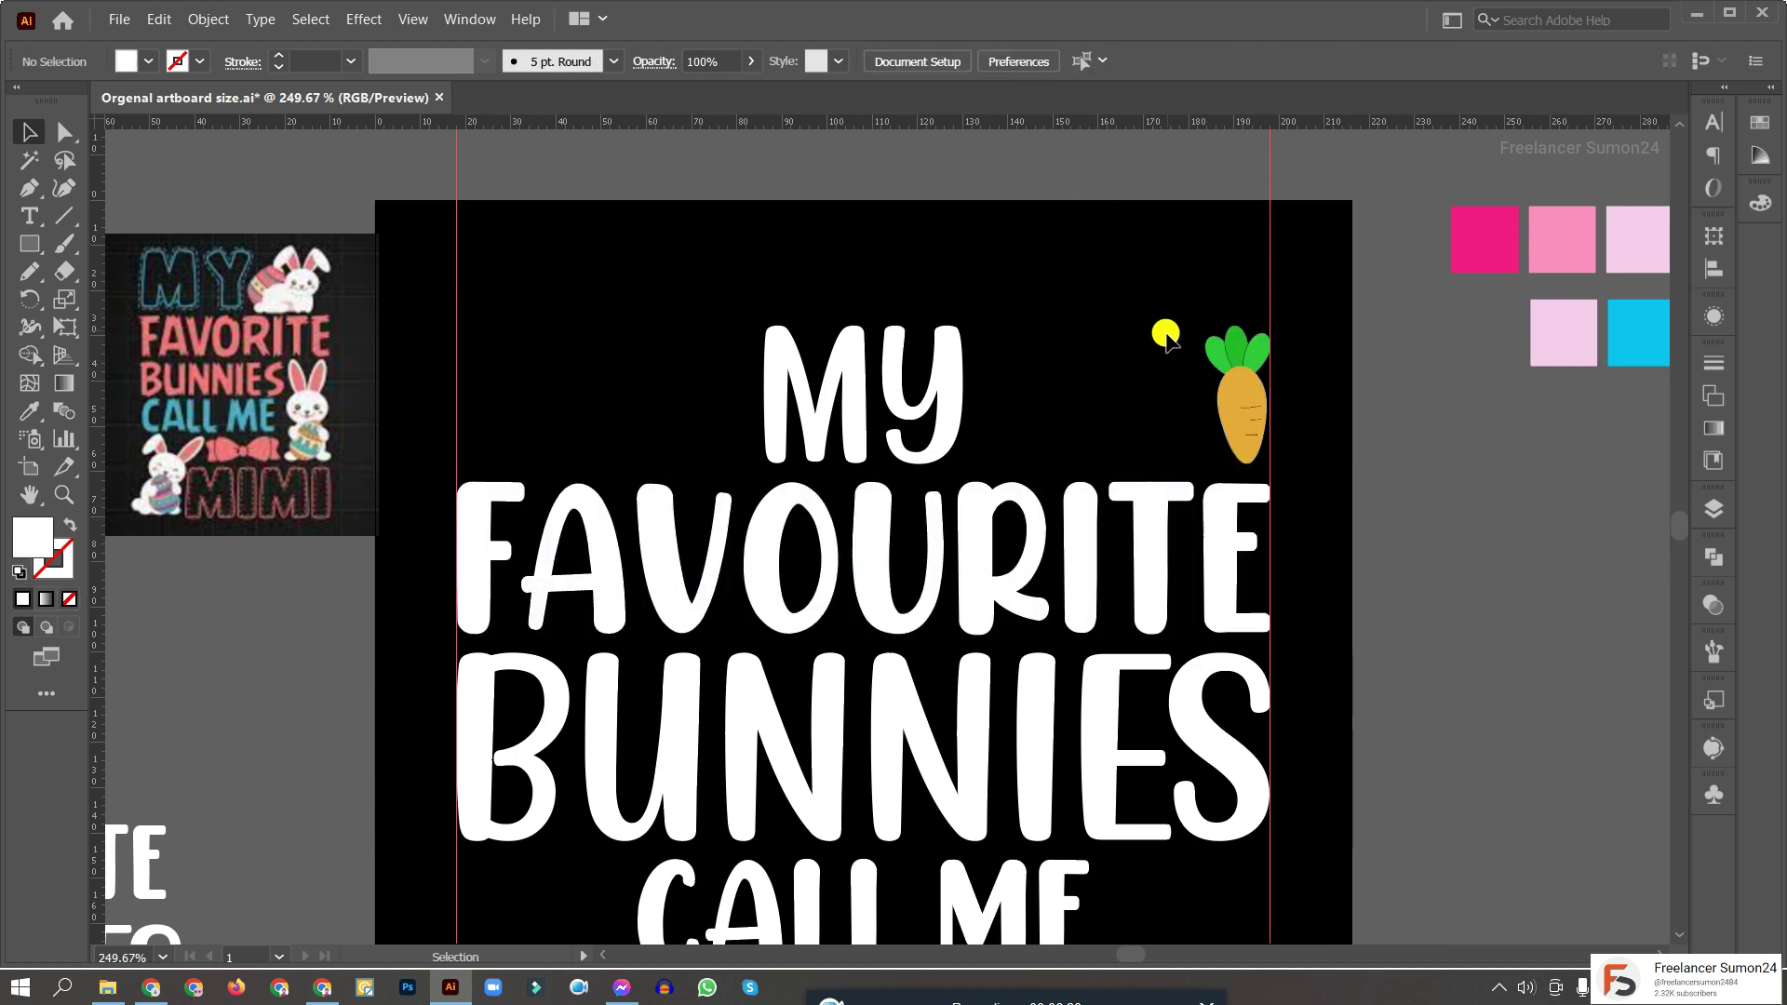
Duplicate it into a row of three carrots and distribute them evenly
{"action": "left_click_drag", "start_coordinate": [1240, 414], "coordinate": [1131, 414]}
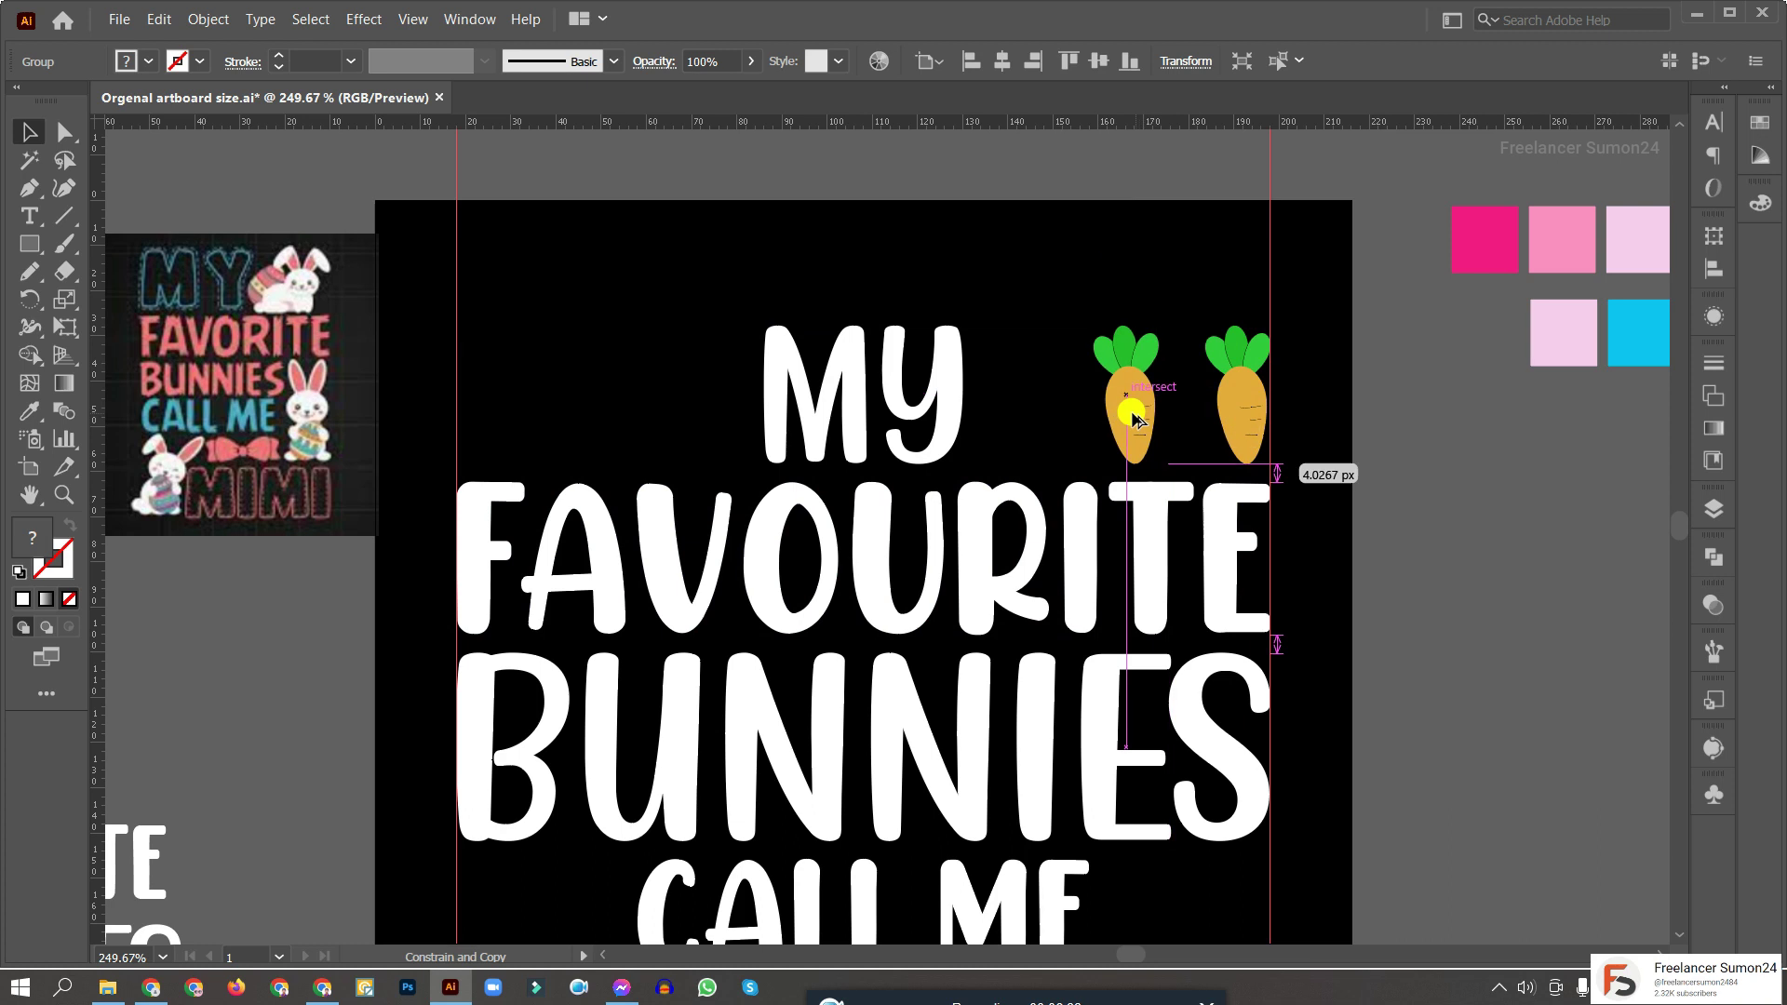
{"action": "key", "text": "ctrl+d"}
{"action": "left_click", "coordinate": [1026, 382]}
{"action": "key", "text": "Right"}
{"action": "key", "text": "Right"}
{"action": "key", "text": "Right"}
{"action": "key", "text": "Right"}
{"action": "key", "text": "Right"}
{"action": "left_click_drag", "start_coordinate": [1024, 321], "coordinate": [1263, 287]}
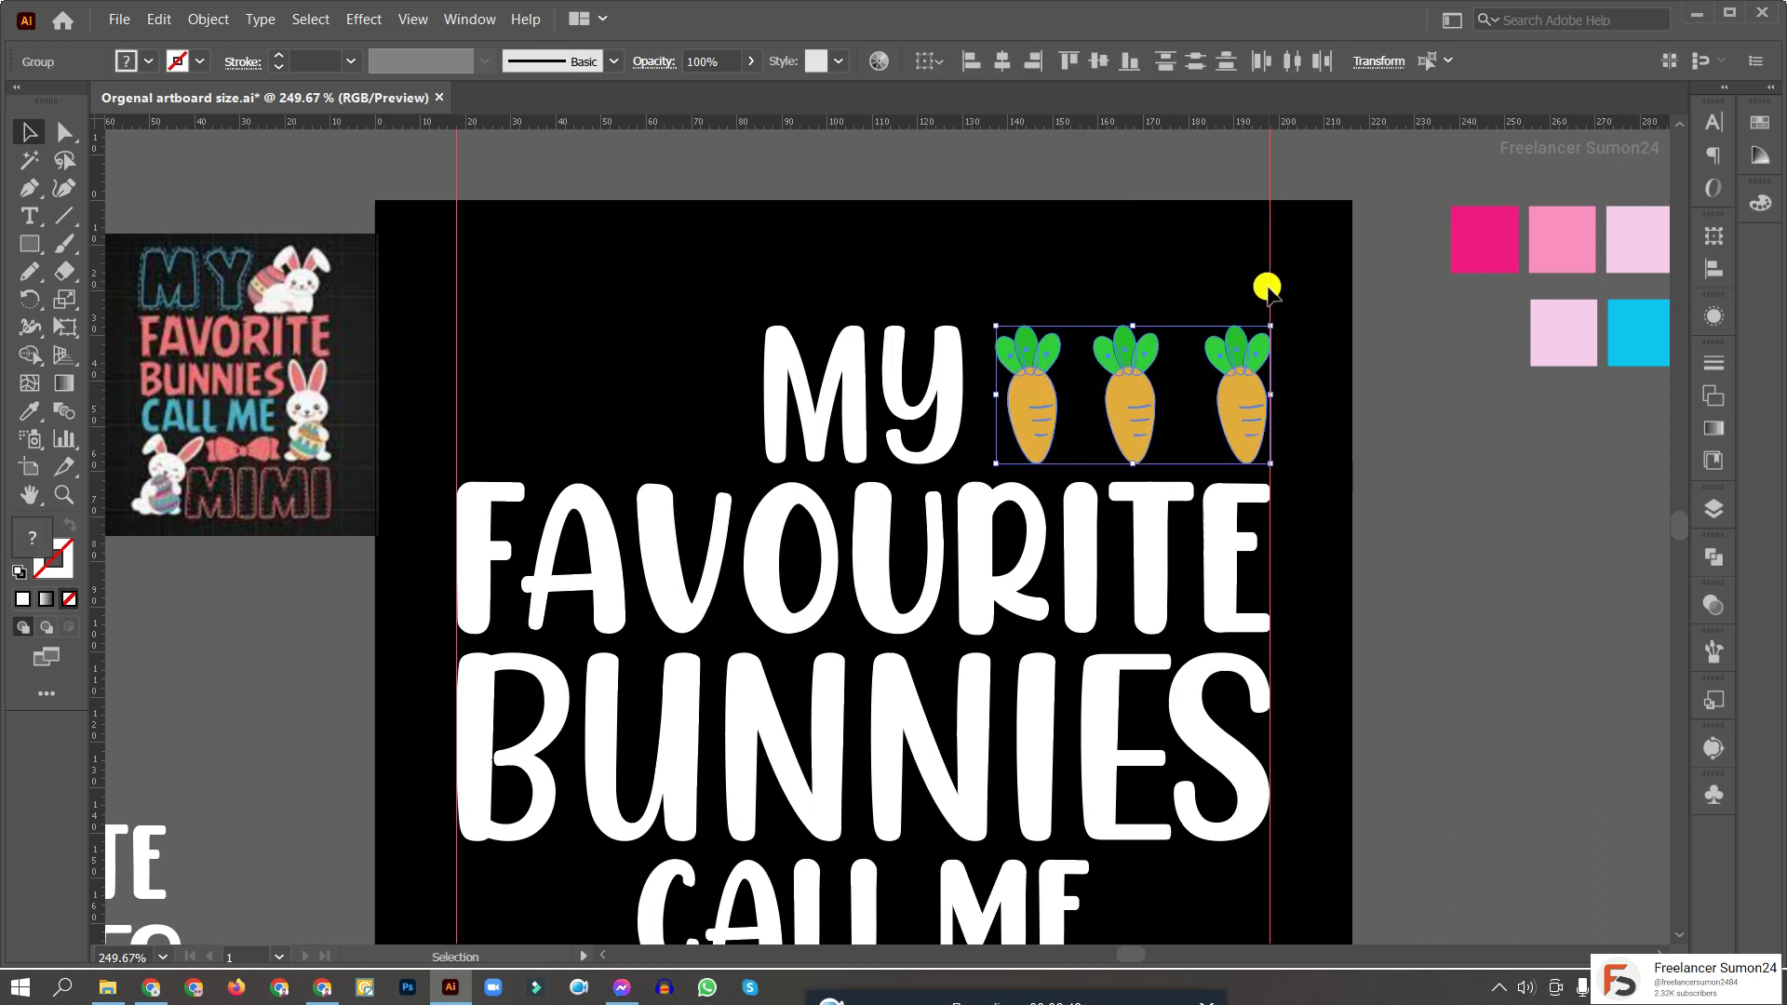
{"action": "left_click", "coordinate": [1714, 267]}
{"action": "left_click", "coordinate": [1478, 424]}
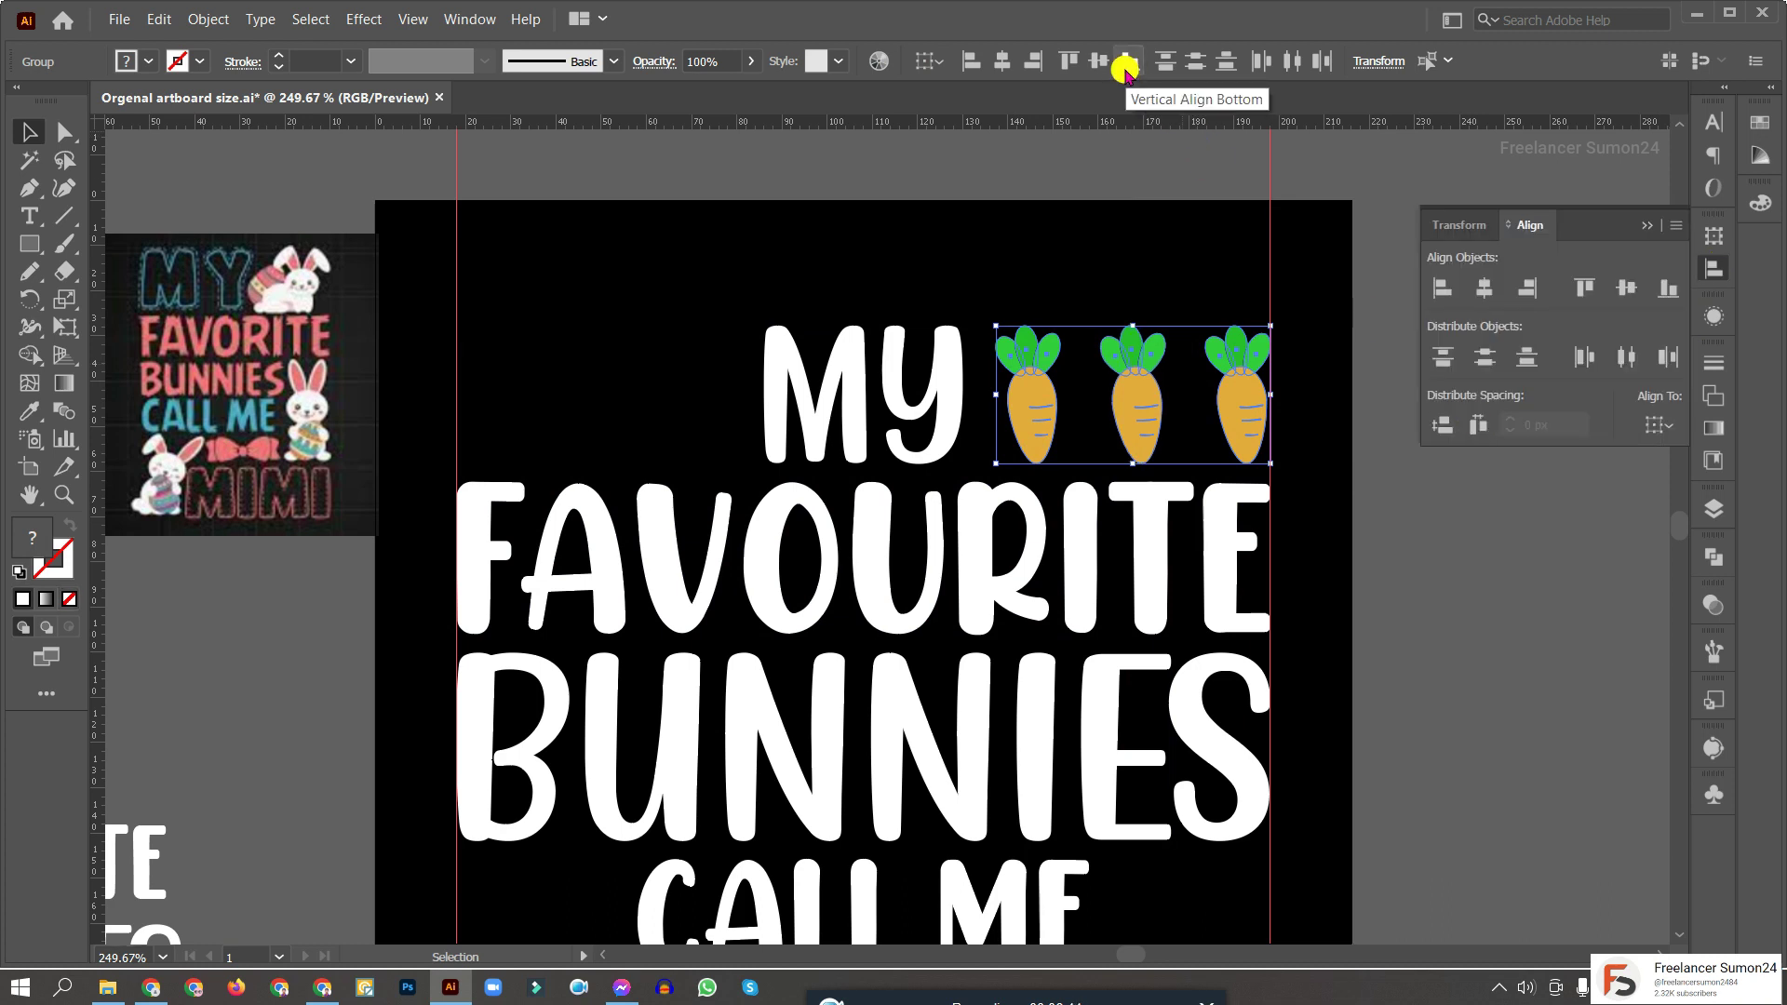
Reflect a copy of the carrot row and align it to the left of MY
{"action": "right_click", "coordinate": [1132, 404]}
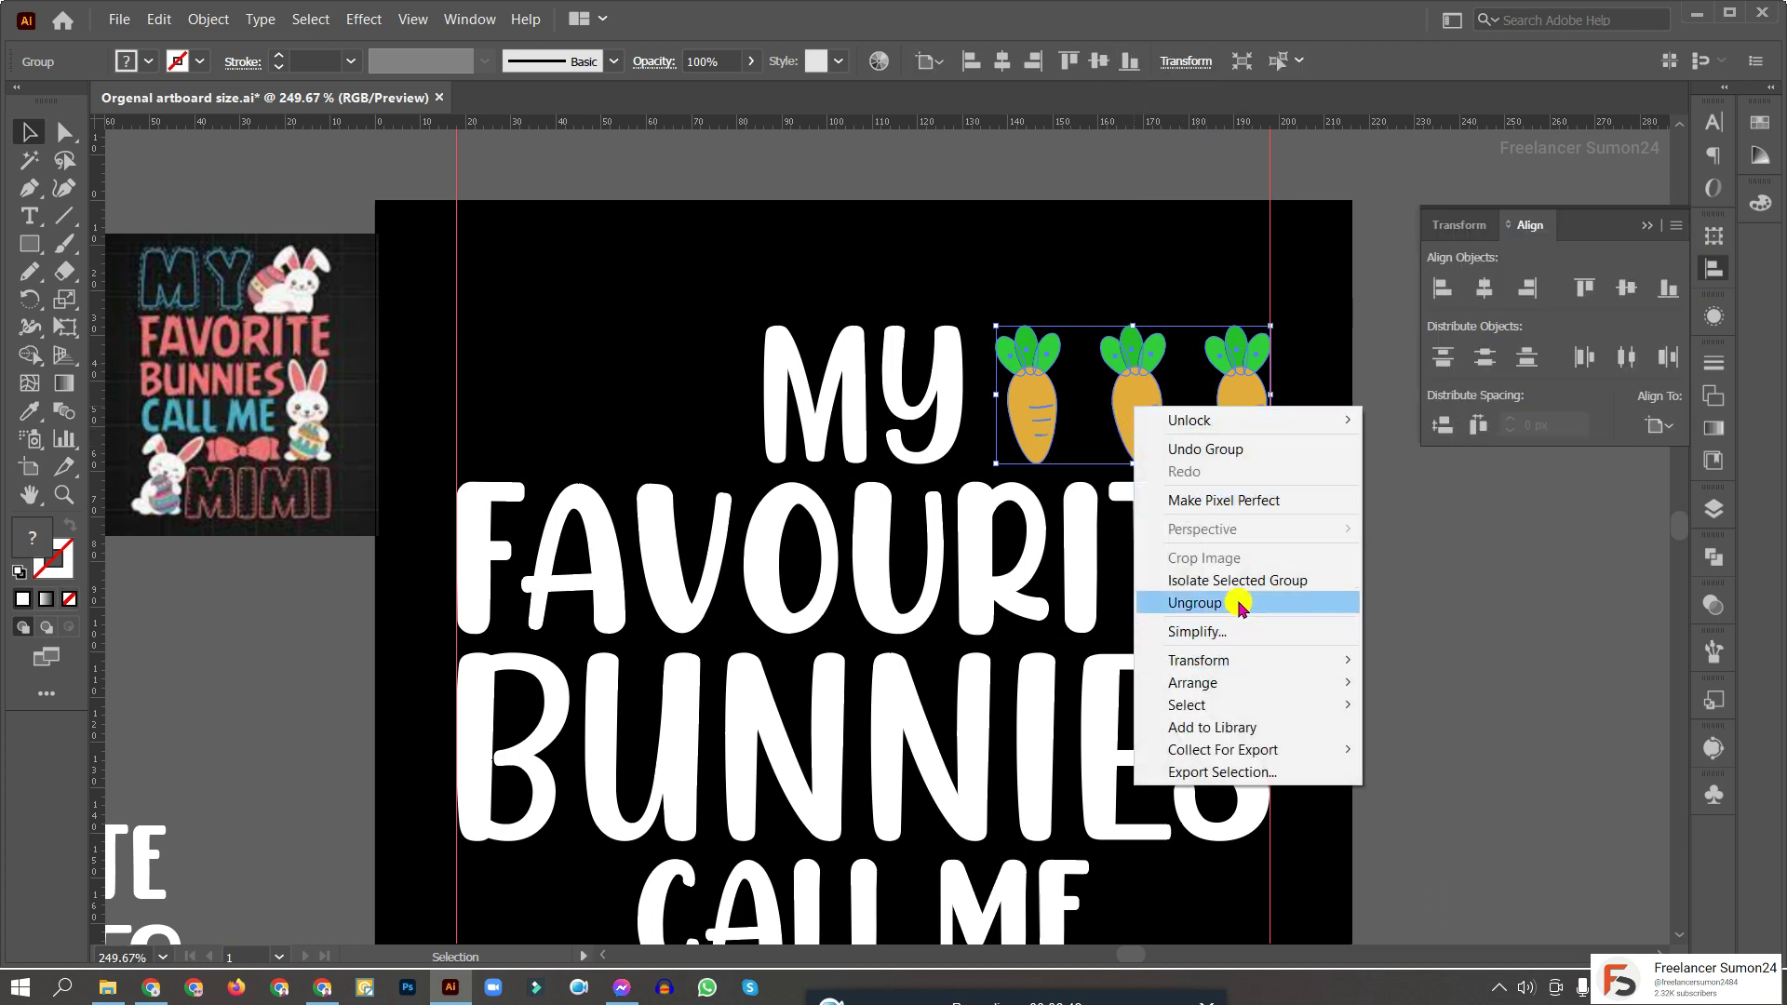
{"action": "mouse_move", "coordinate": [1197, 661]}
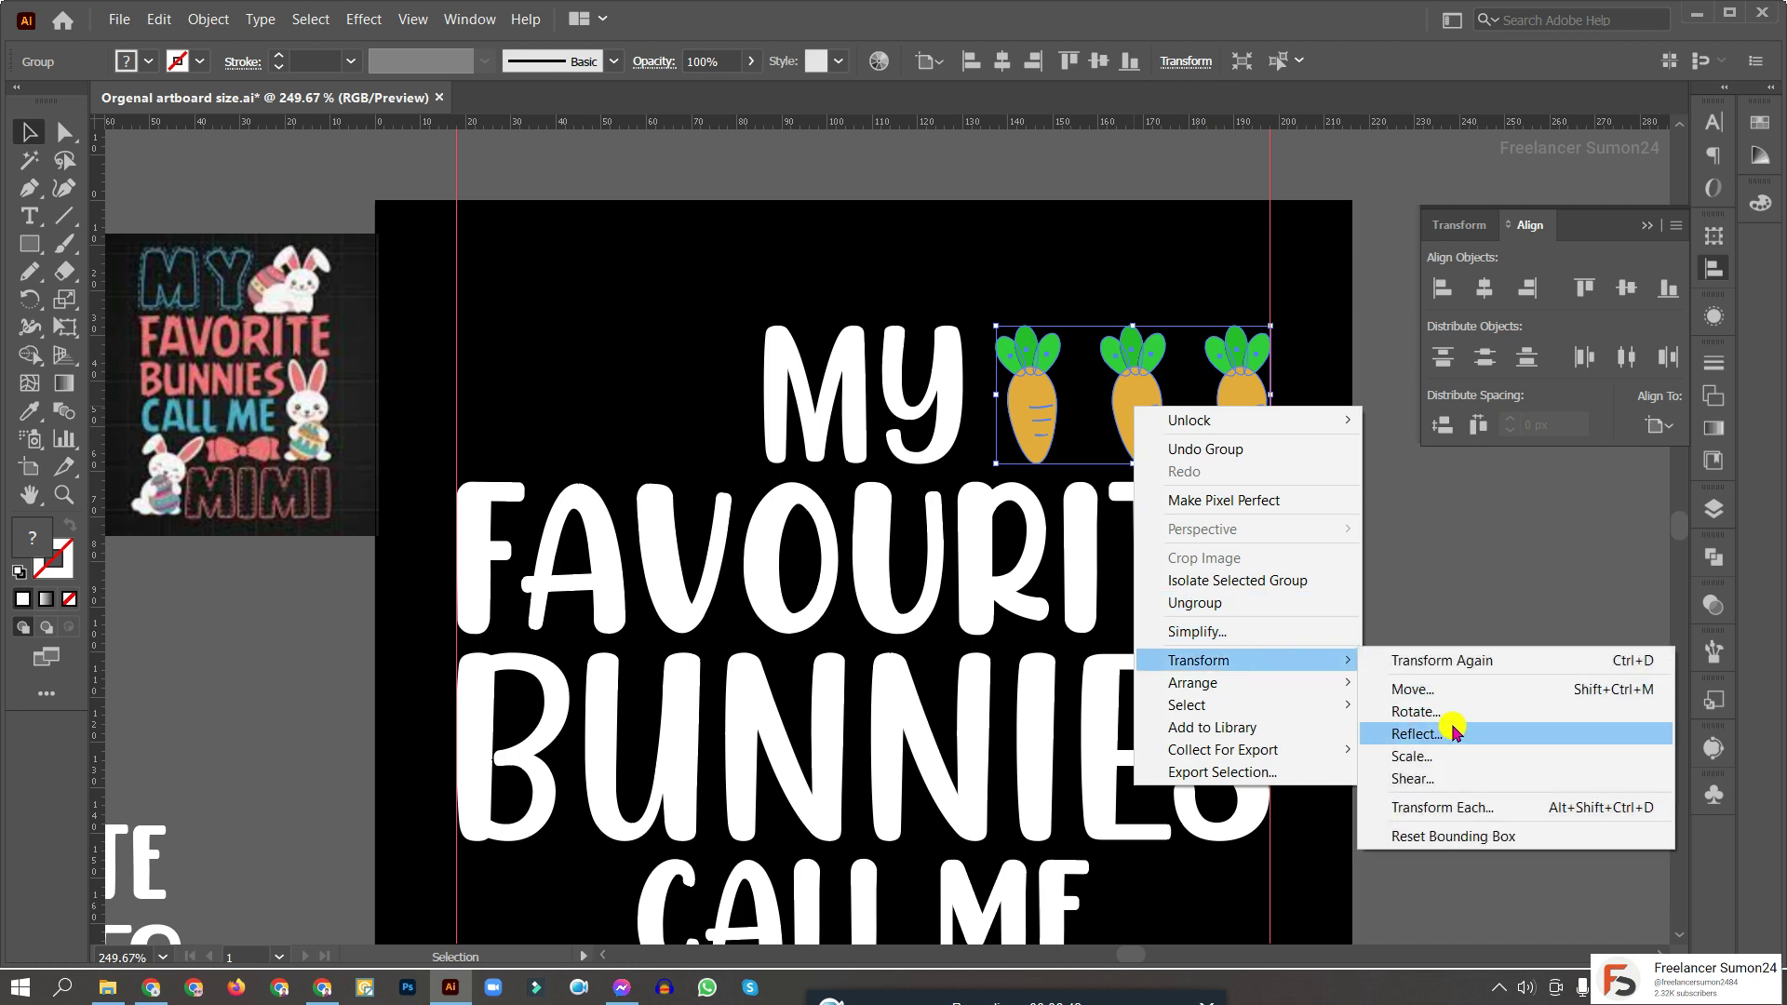
{"action": "left_click", "coordinate": [1433, 734]}
{"action": "left_click", "coordinate": [1308, 712]}
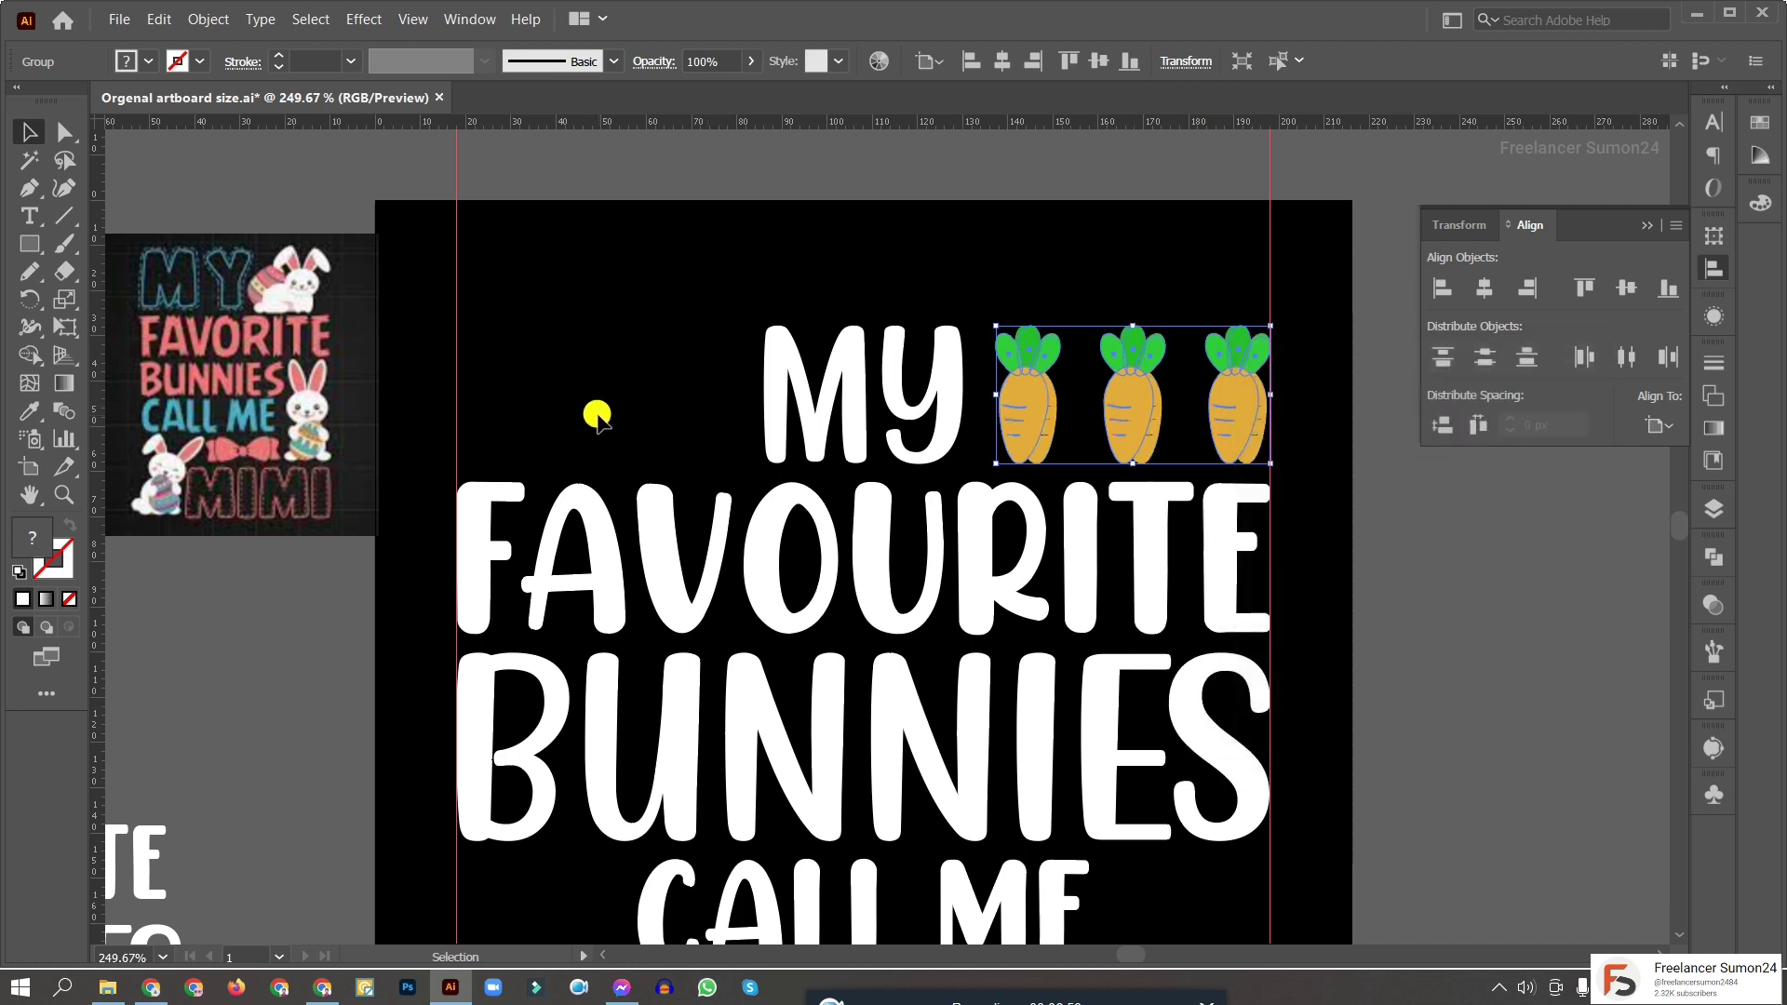
{"action": "left_click", "coordinate": [644, 493]}
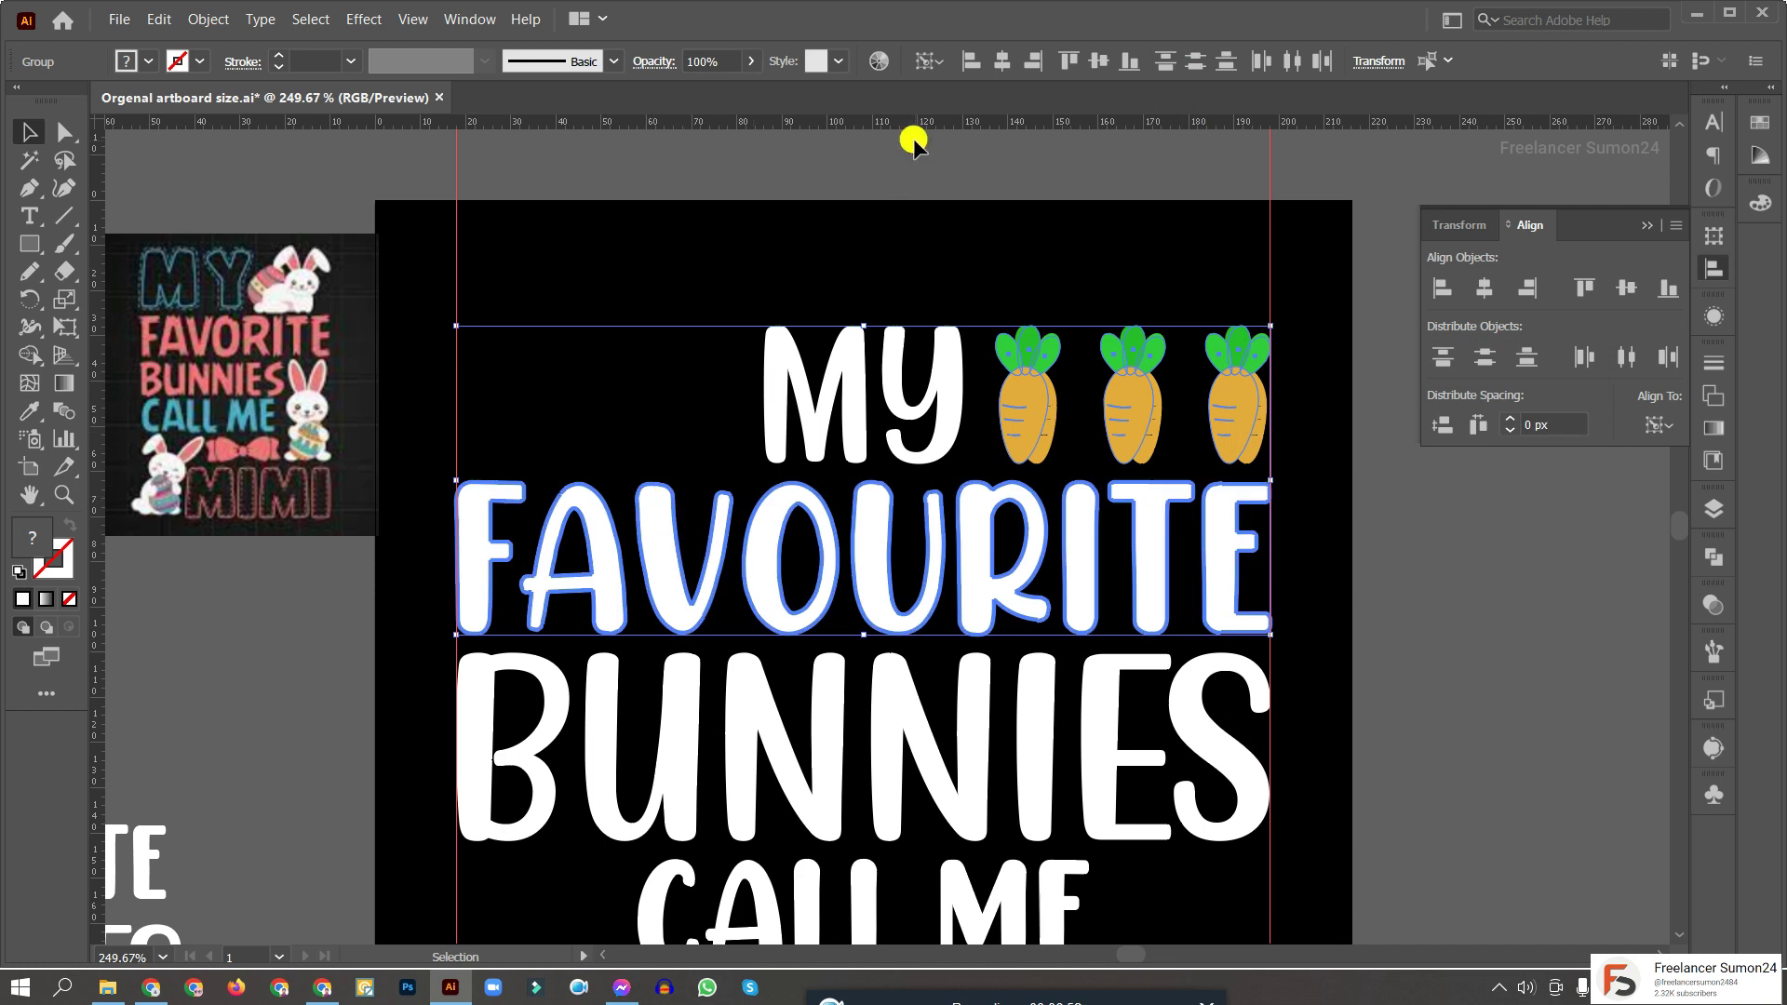
{"action": "left_click", "coordinate": [909, 231]}
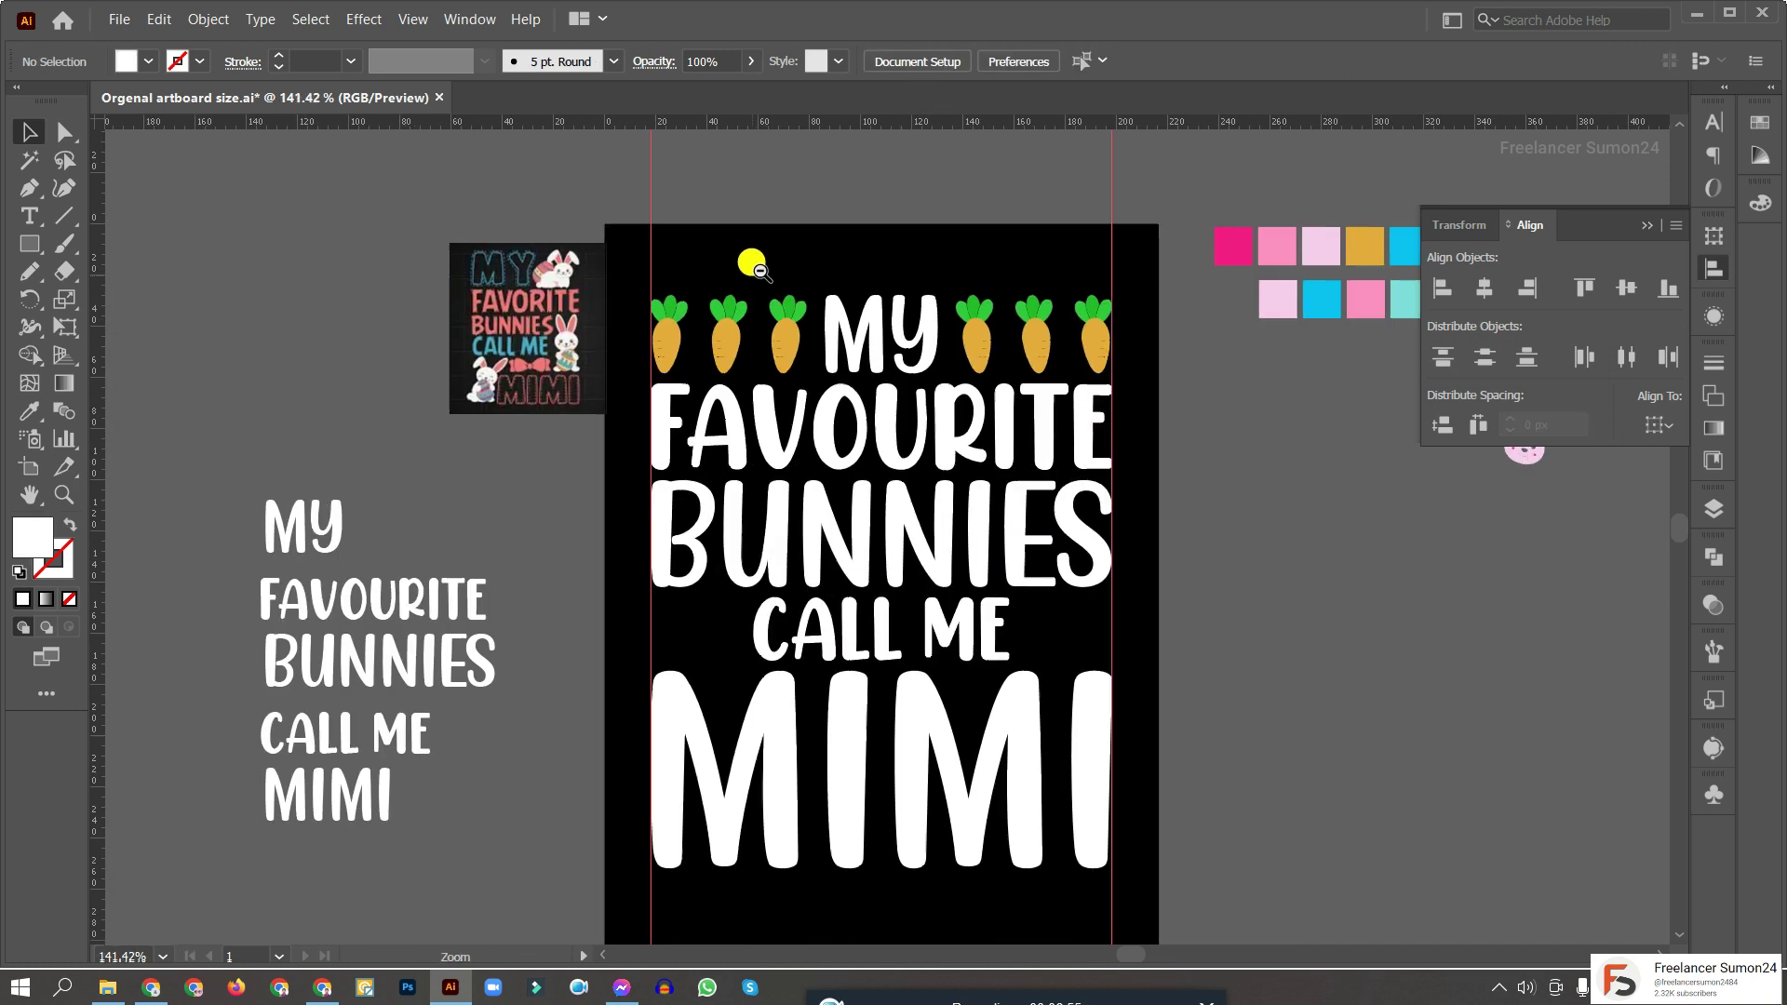
{"action": "left_click", "coordinate": [801, 343]}
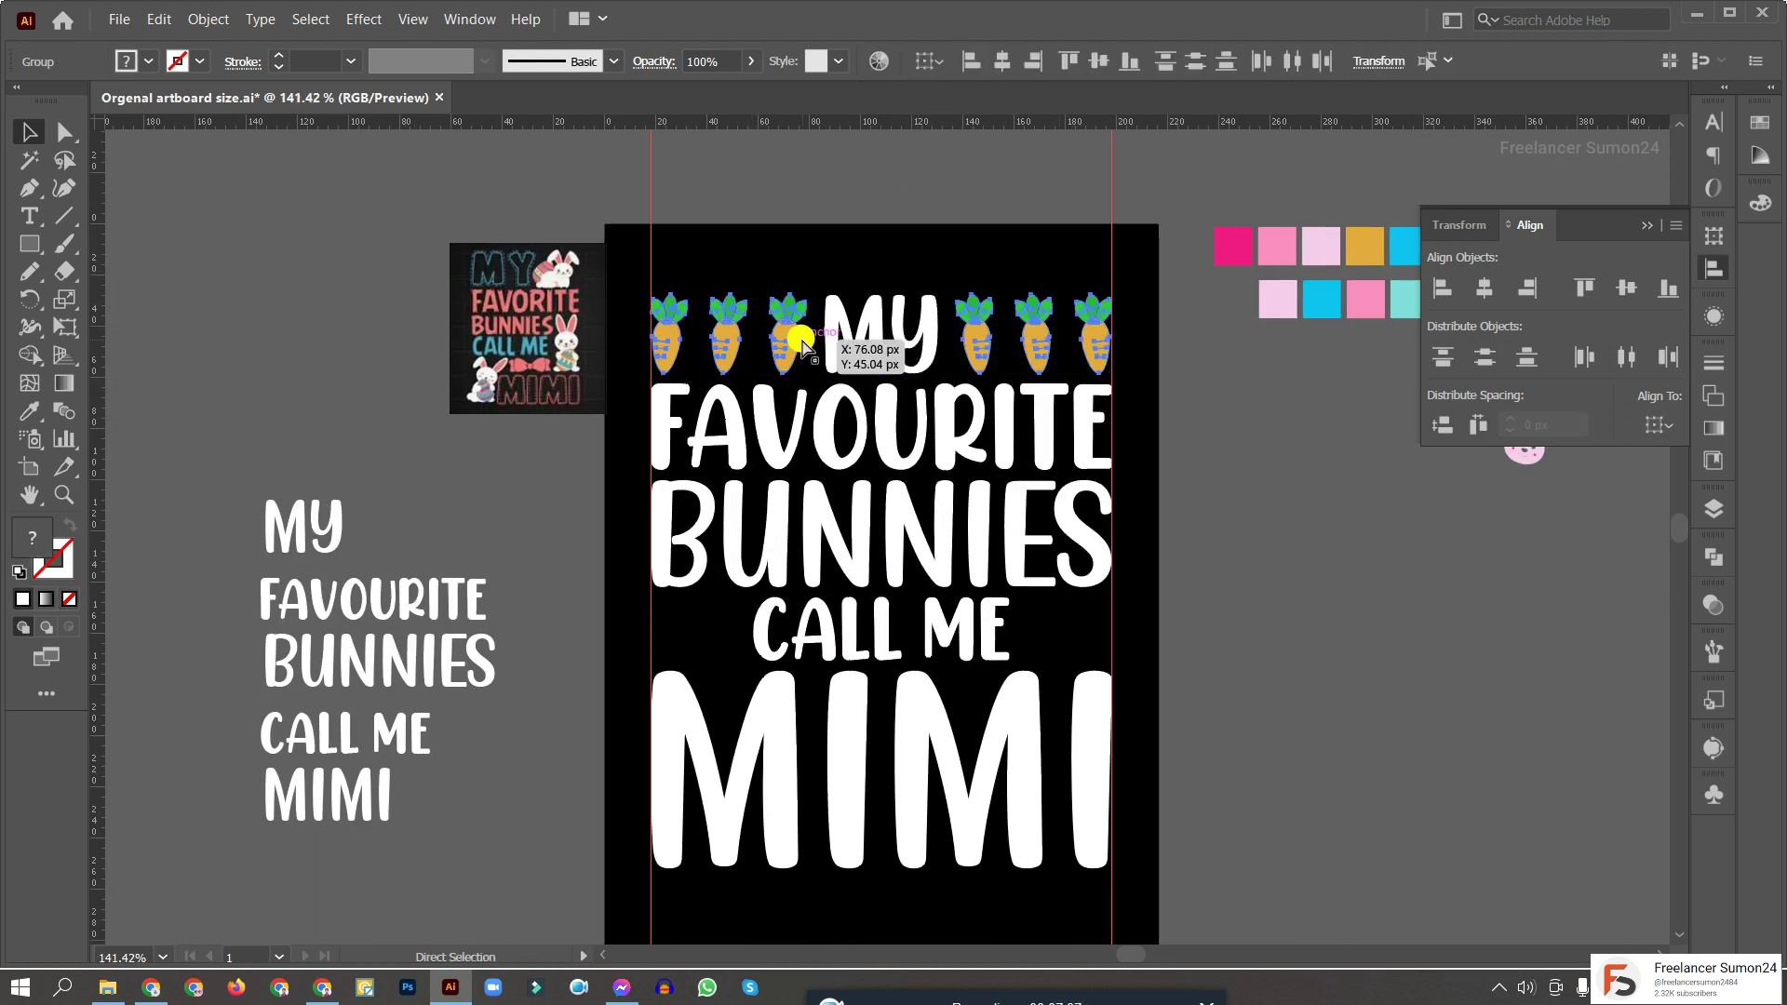
{"action": "left_click", "coordinate": [842, 272]}
Place the bunny face beside CALL ME and enlarge CALL ME slightly
{"action": "scroll", "coordinate": [927, 551], "scroll_direction": "down", "scroll_amount": 2}
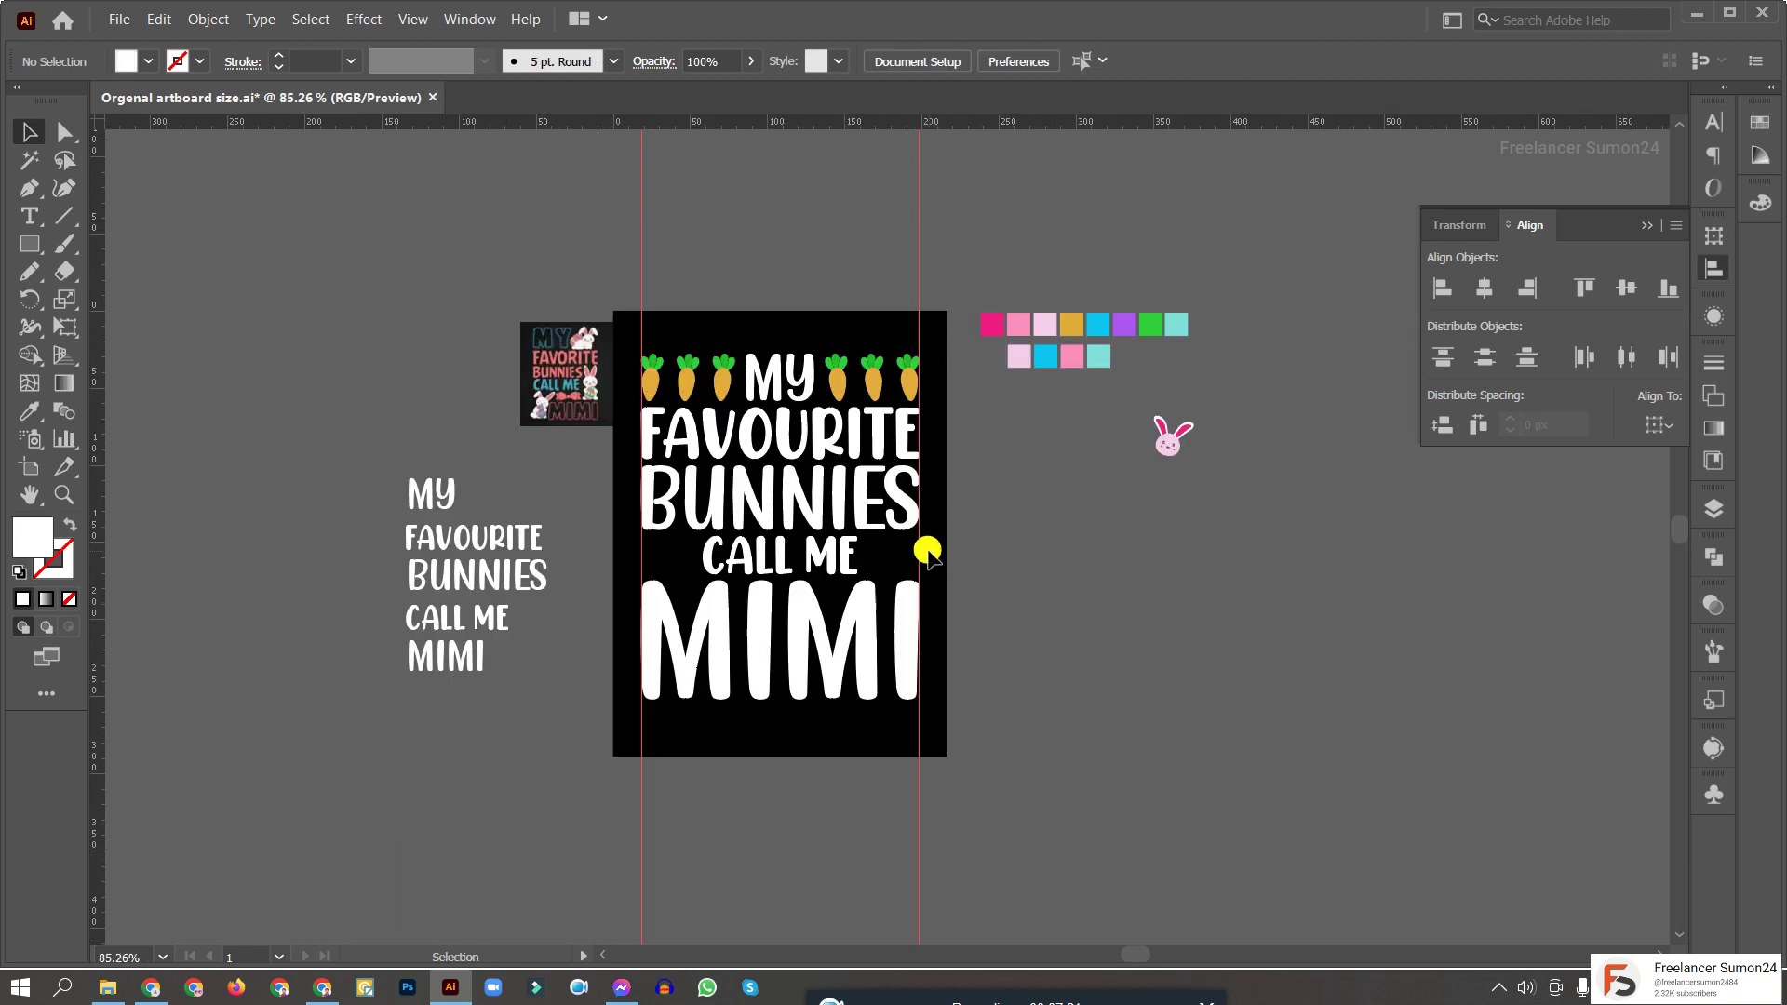
{"action": "left_click_drag", "start_coordinate": [1176, 437], "coordinate": [1008, 538]}
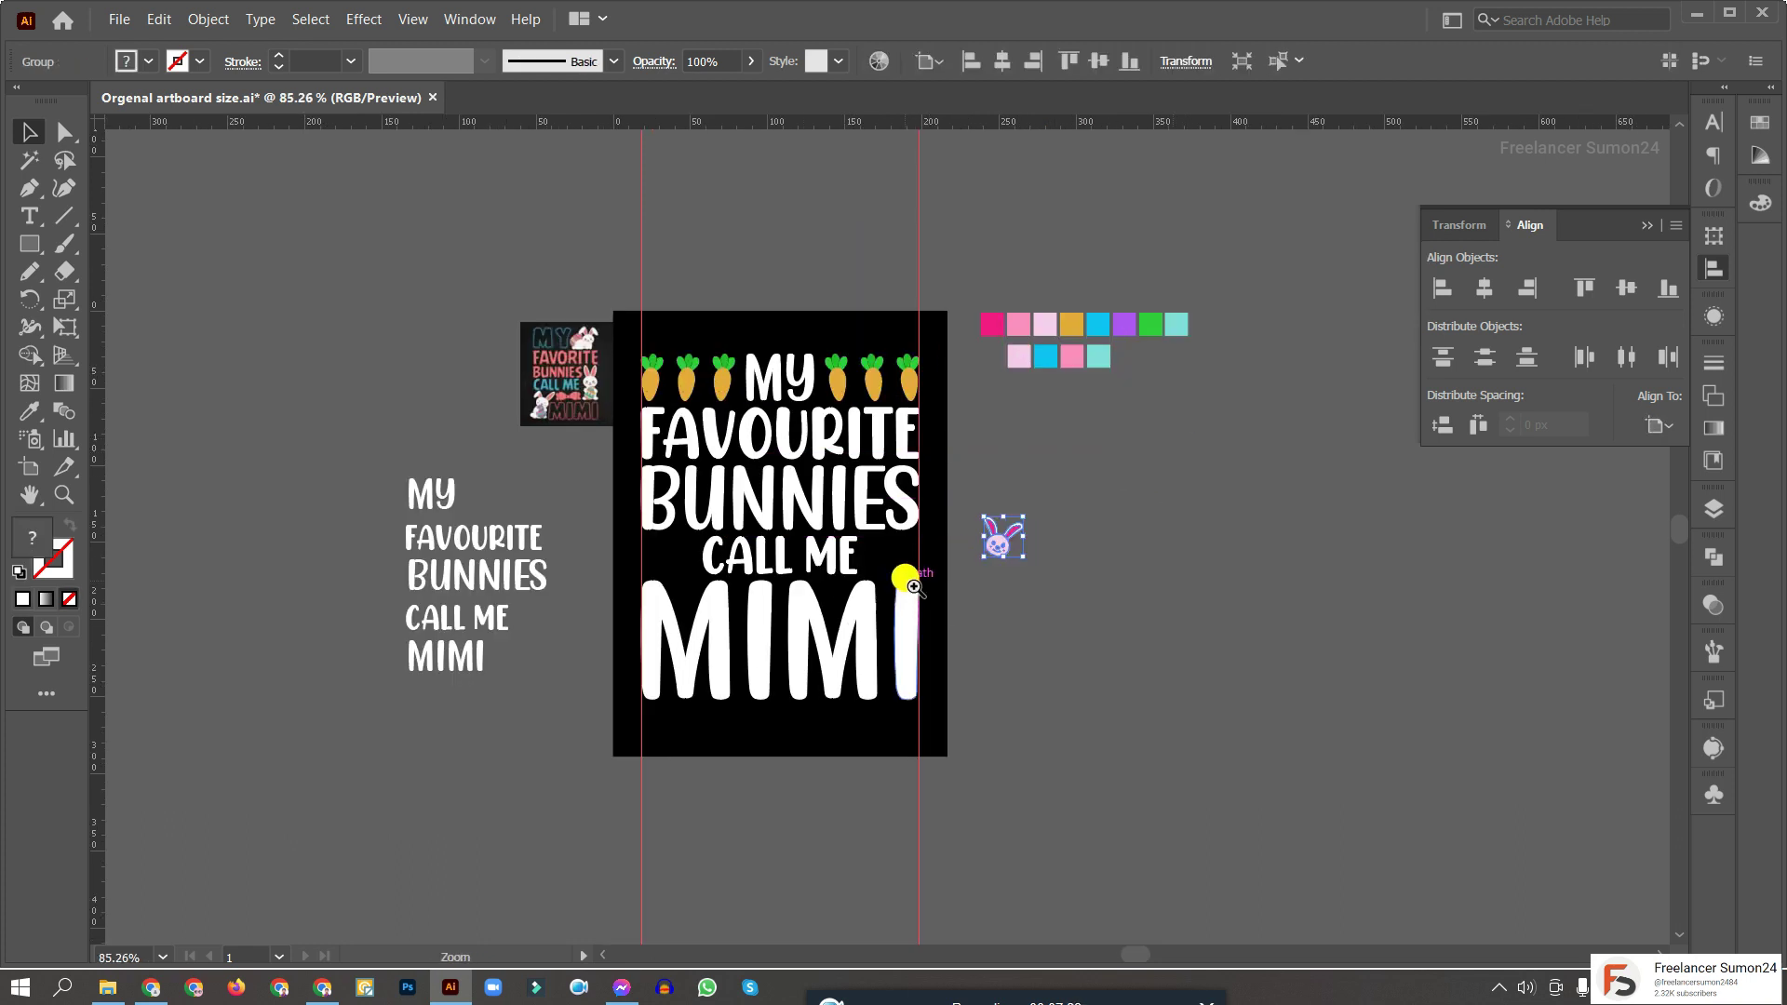
{"action": "scroll", "coordinate": [894, 587], "scroll_direction": "up", "scroll_amount": 2}
{"action": "left_click_drag", "start_coordinate": [1106, 511], "coordinate": [932, 551]}
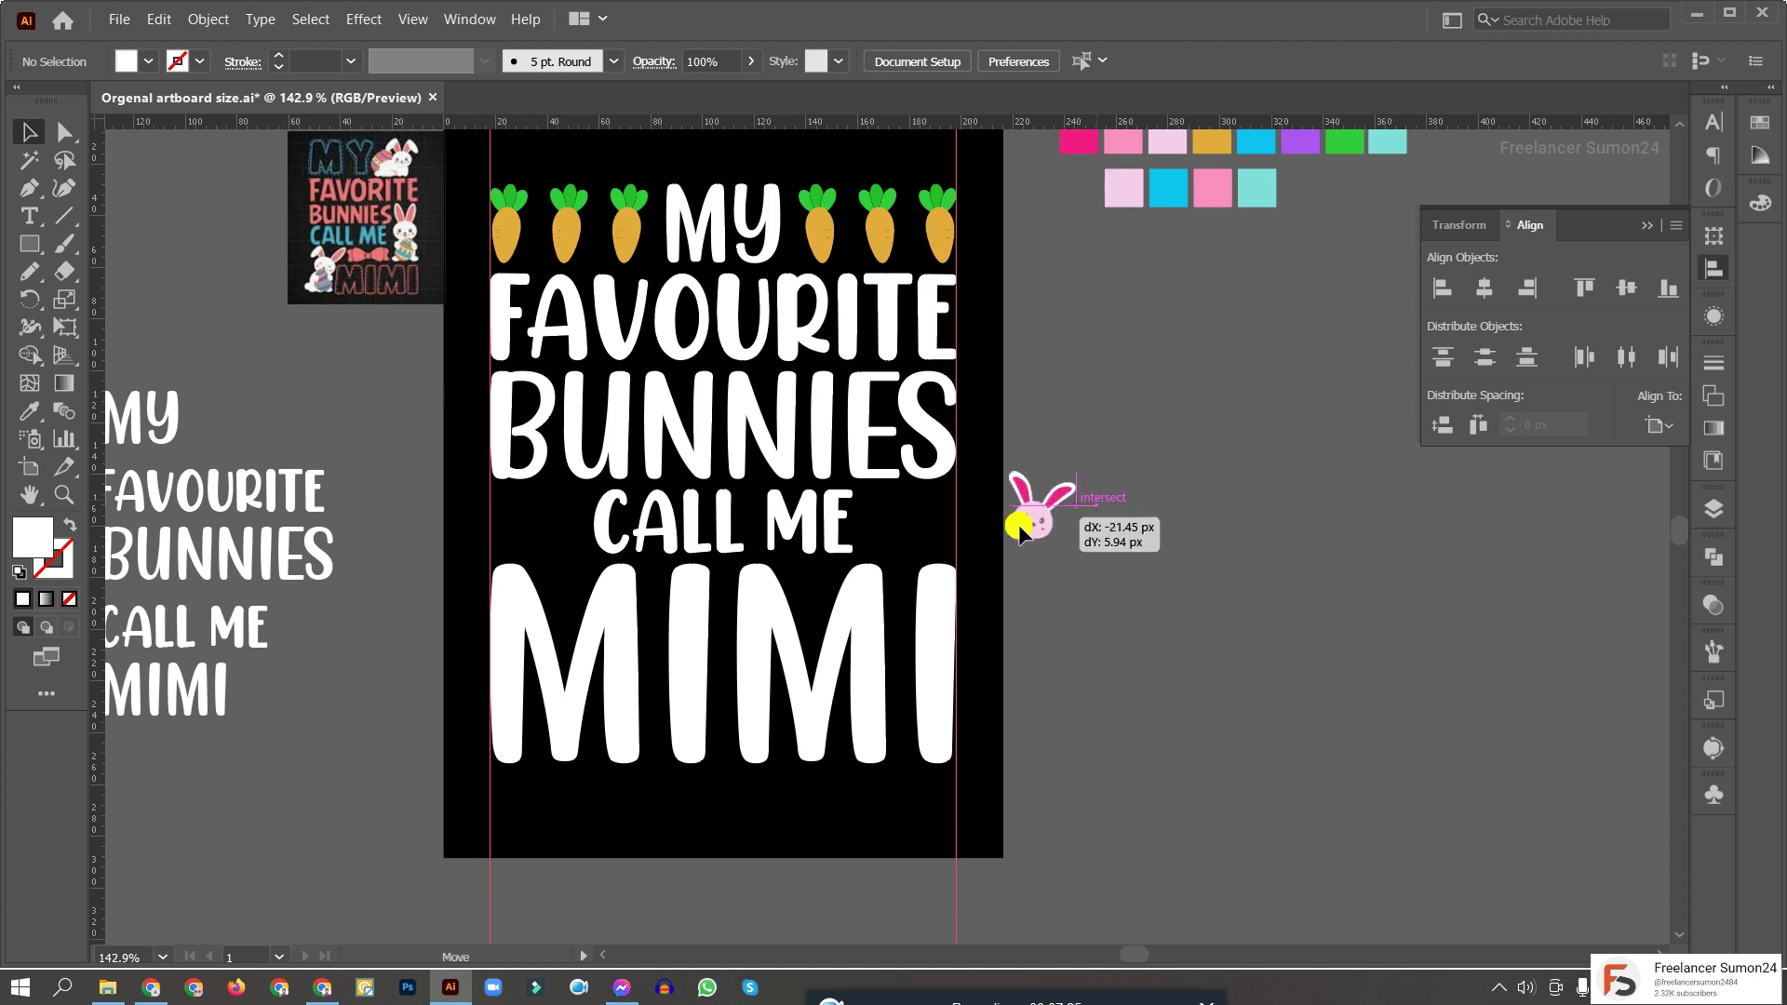
{"action": "scroll", "coordinate": [935, 563], "scroll_direction": "up", "scroll_amount": 4}
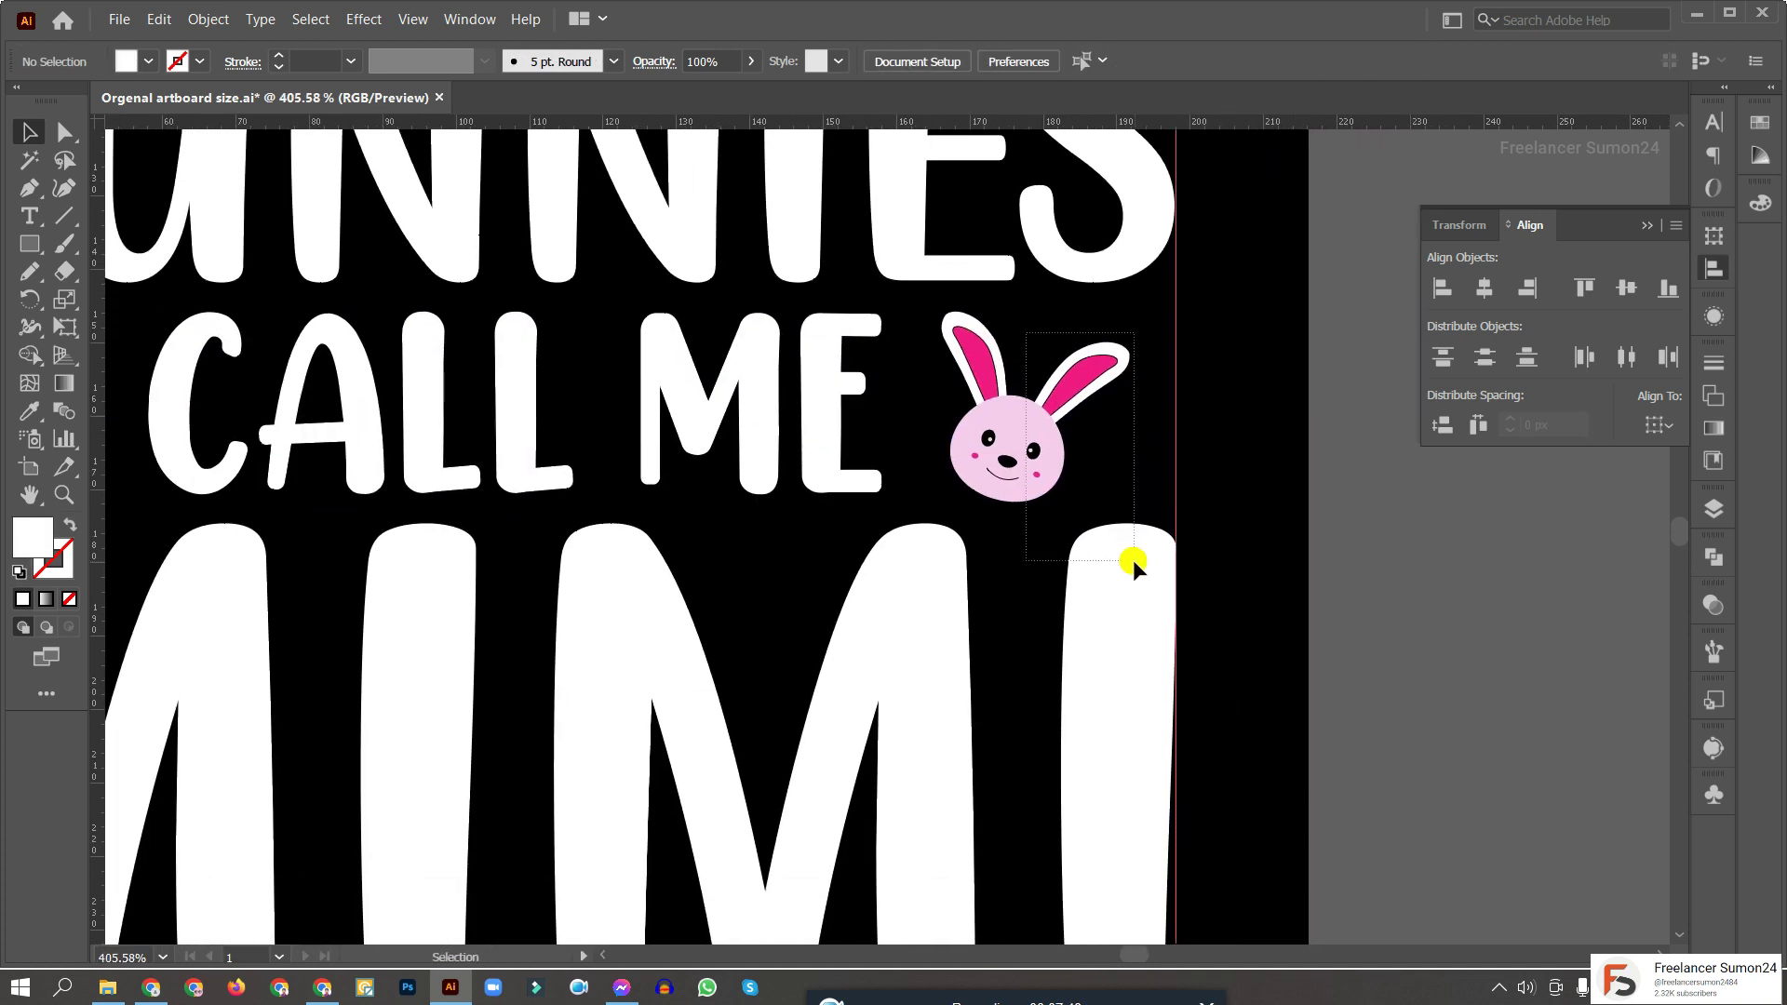
{"action": "left_click", "coordinate": [1128, 545]}
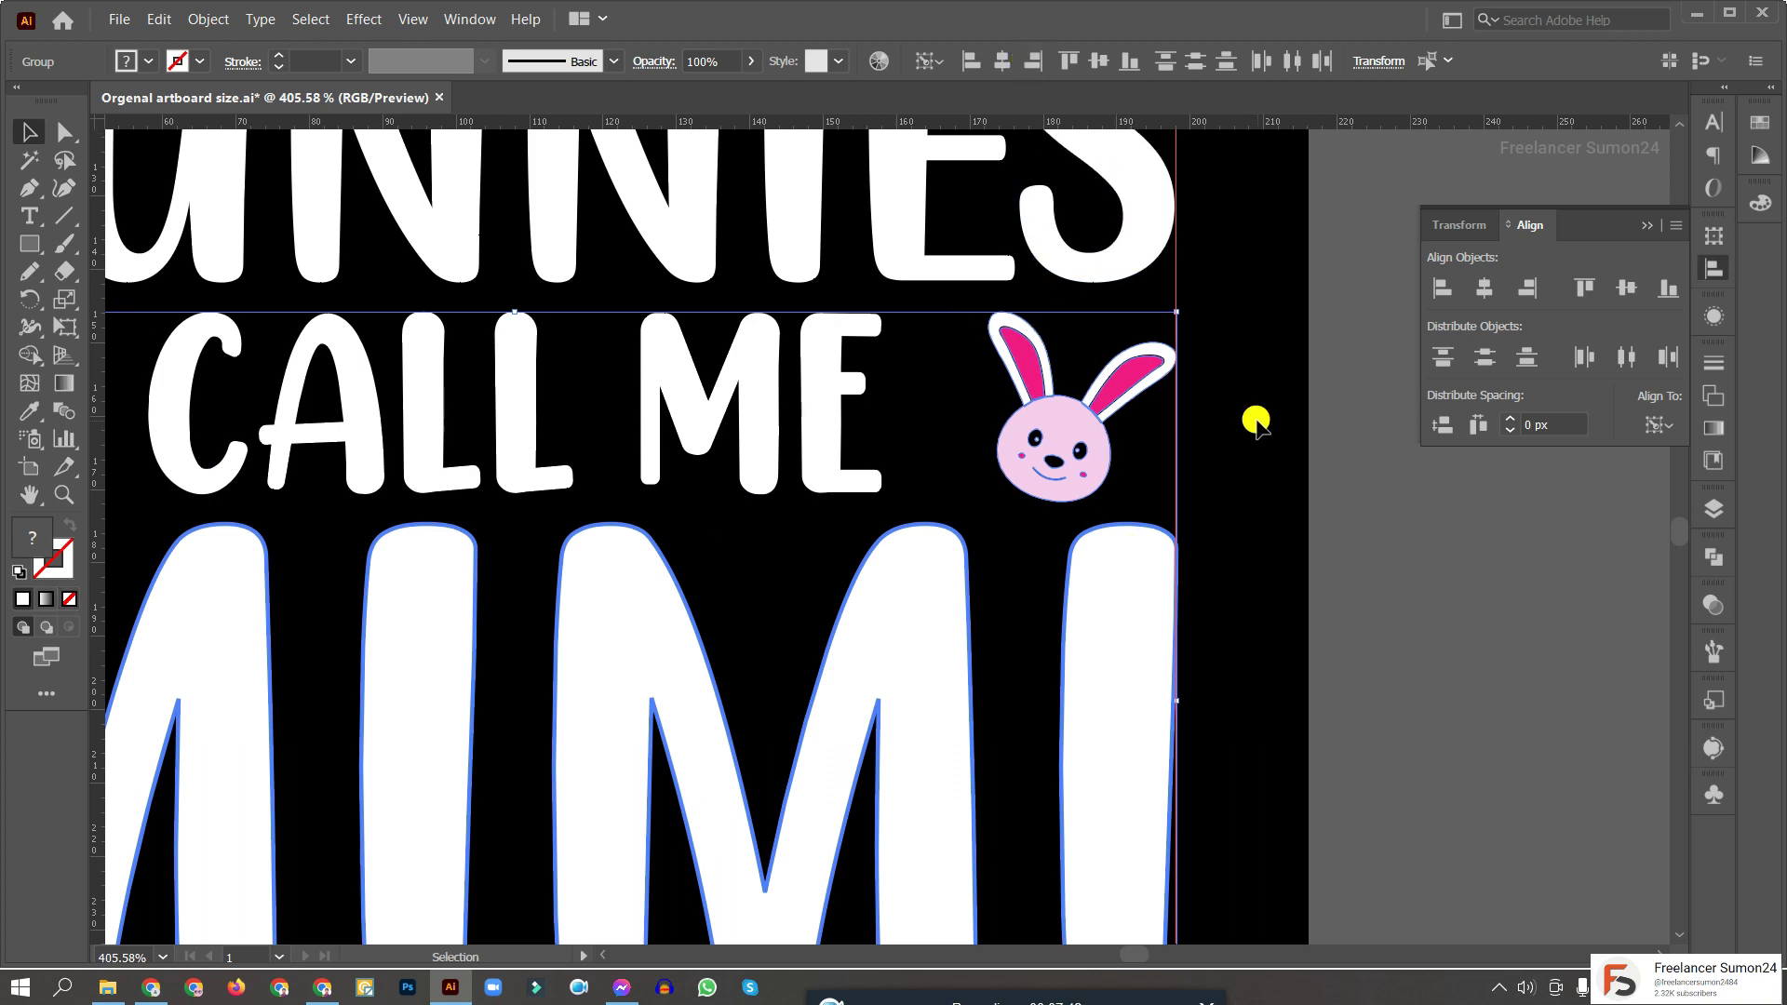
{"action": "left_click", "coordinate": [1256, 411]}
{"action": "scroll", "coordinate": [996, 421], "scroll_direction": "down", "scroll_amount": 1}
{"action": "scroll", "coordinate": [980, 418], "scroll_direction": "down", "scroll_amount": 1}
{"action": "left_click", "coordinate": [885, 451]}
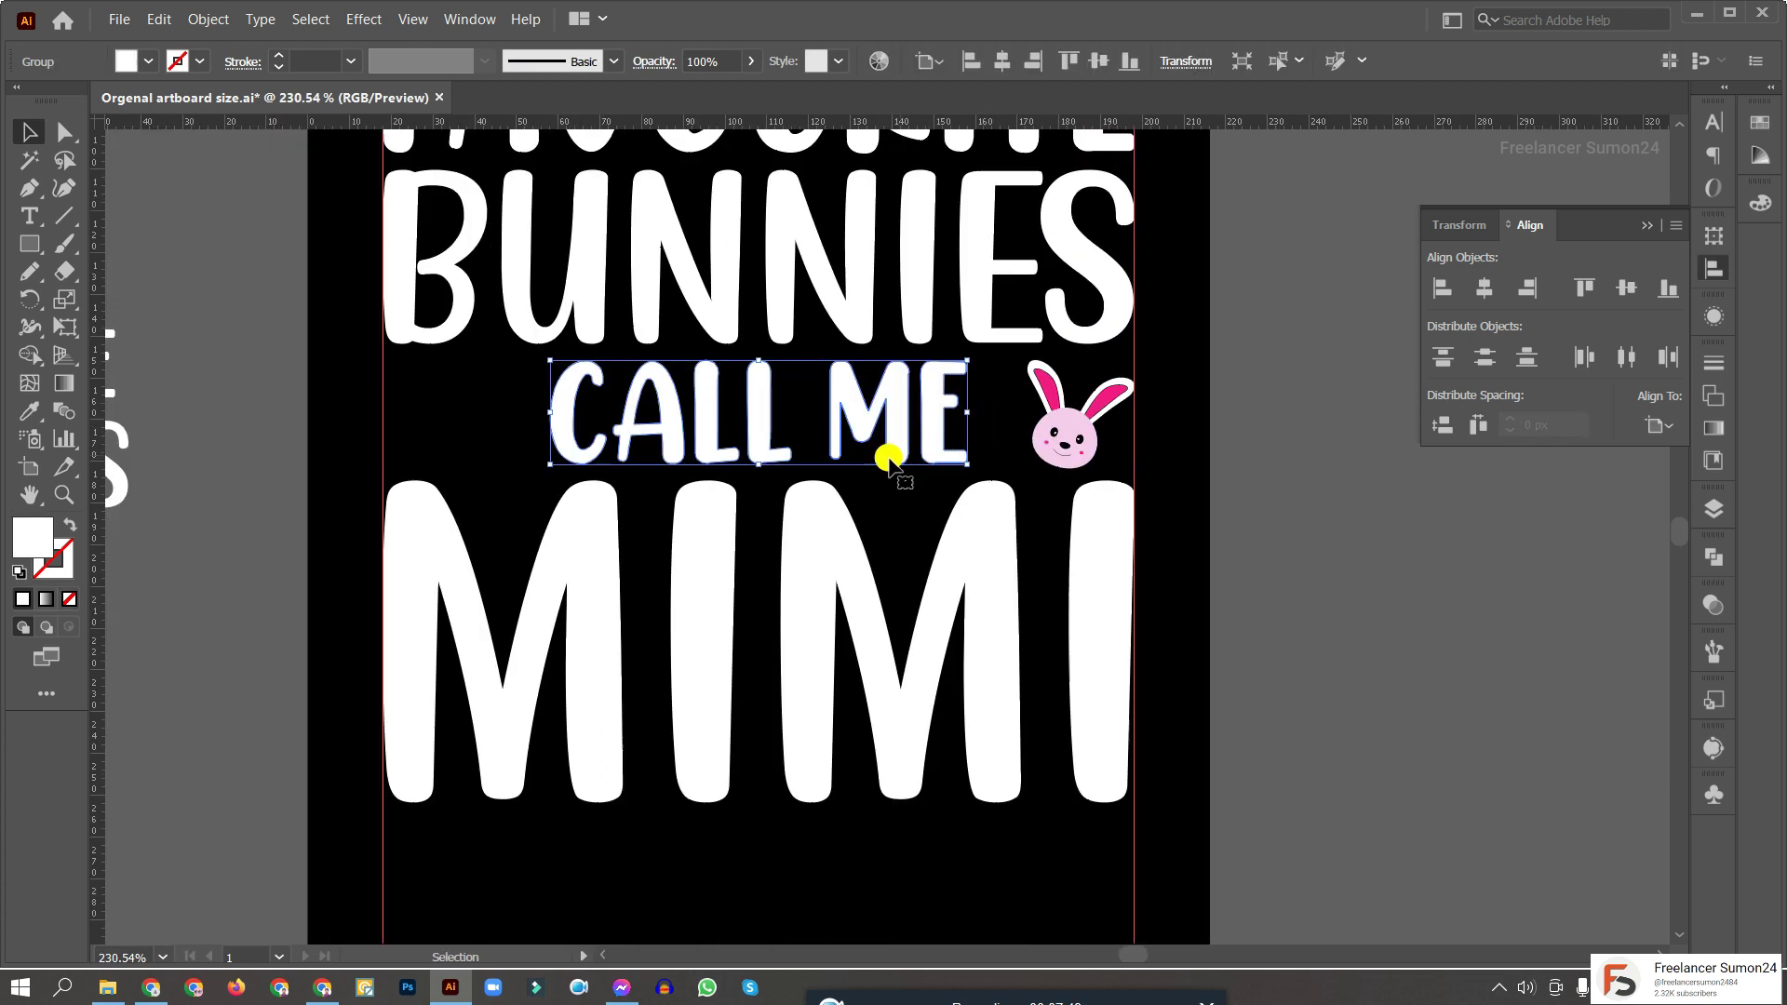
{"action": "left_click_drag", "start_coordinate": [758, 463], "coordinate": [759, 470]}
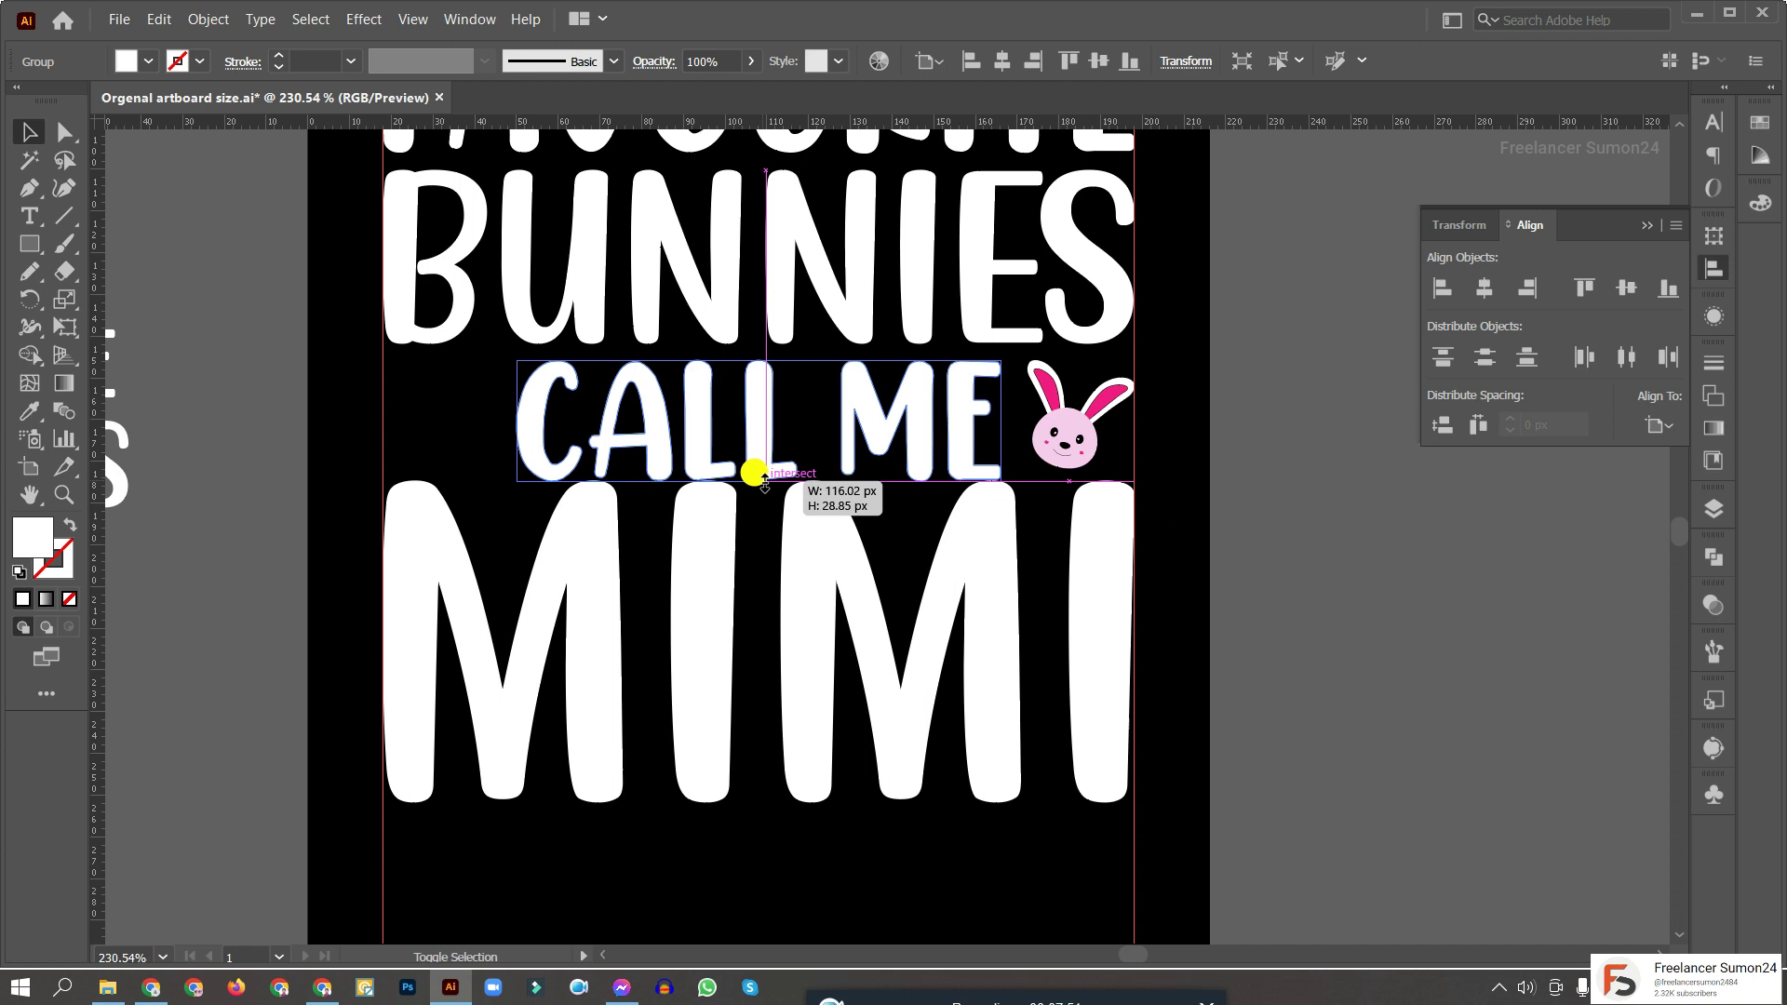
{"action": "scroll", "coordinate": [1073, 437], "scroll_direction": "down", "scroll_amount": 1}
Reflect a copy of the bunny face and align it to MIMI's left edge
{"action": "left_click", "coordinate": [1073, 437]}
{"action": "right_click", "coordinate": [1073, 438]}
{"action": "mouse_move", "coordinate": [1141, 690]}
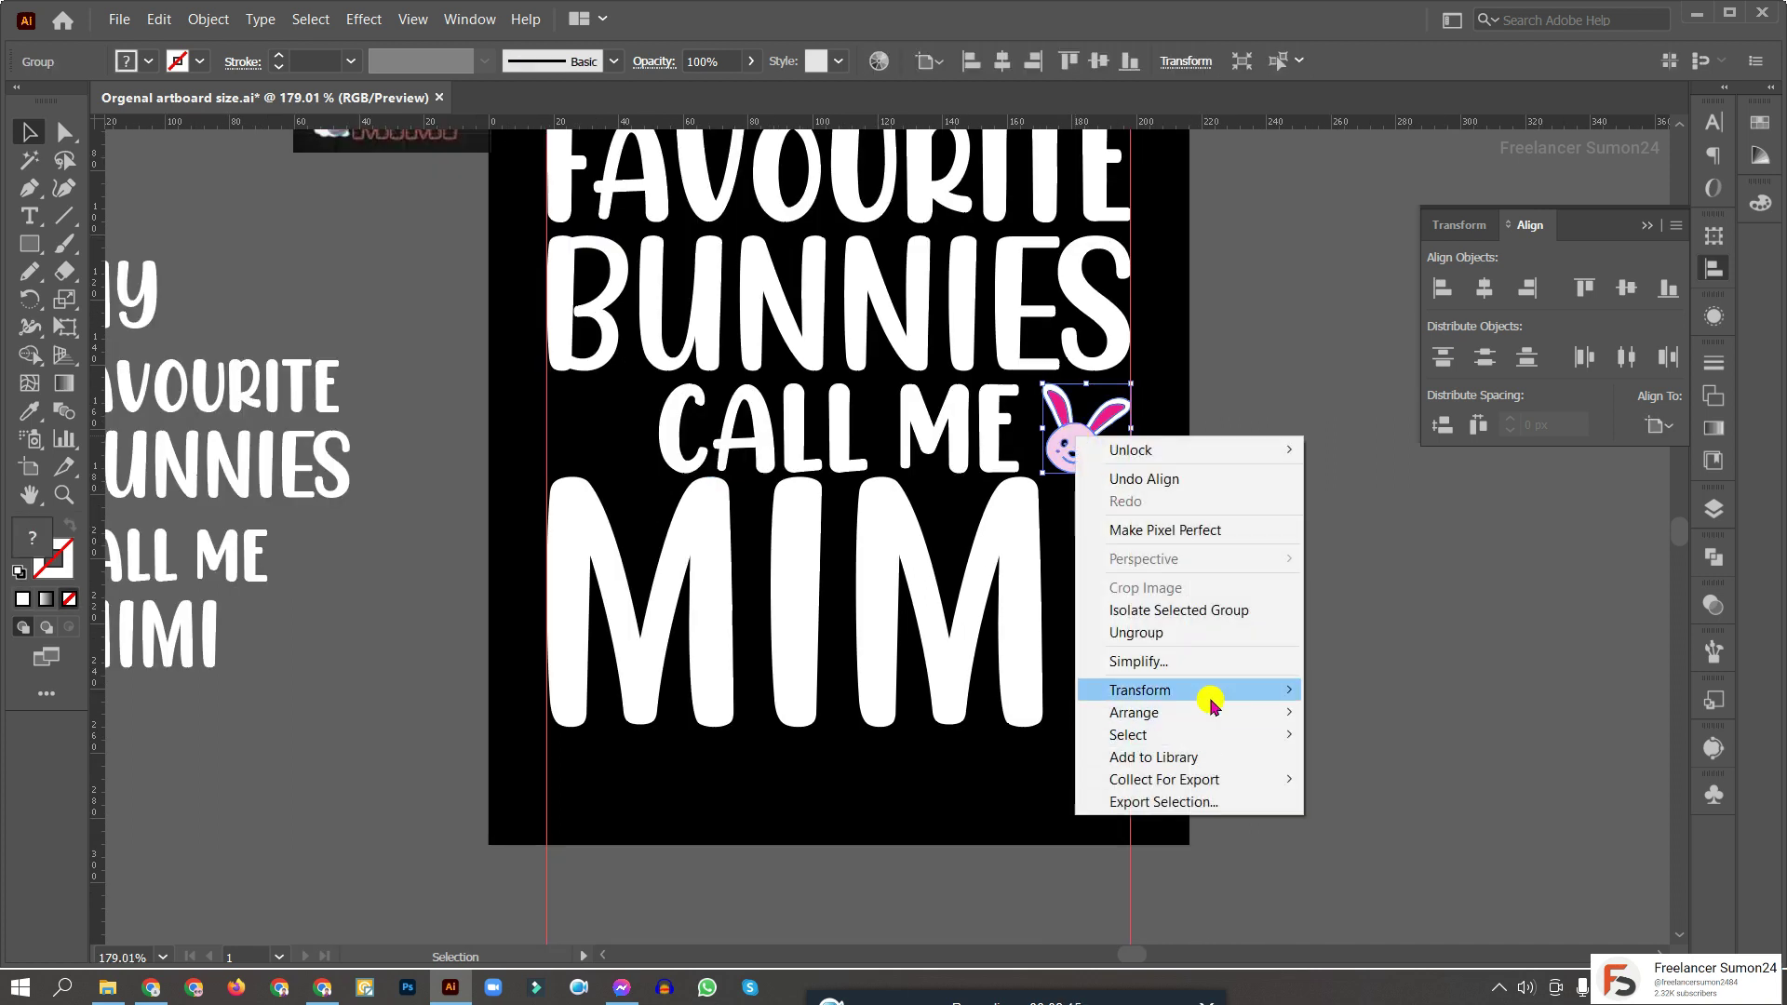
{"action": "left_click", "coordinate": [1361, 764]}
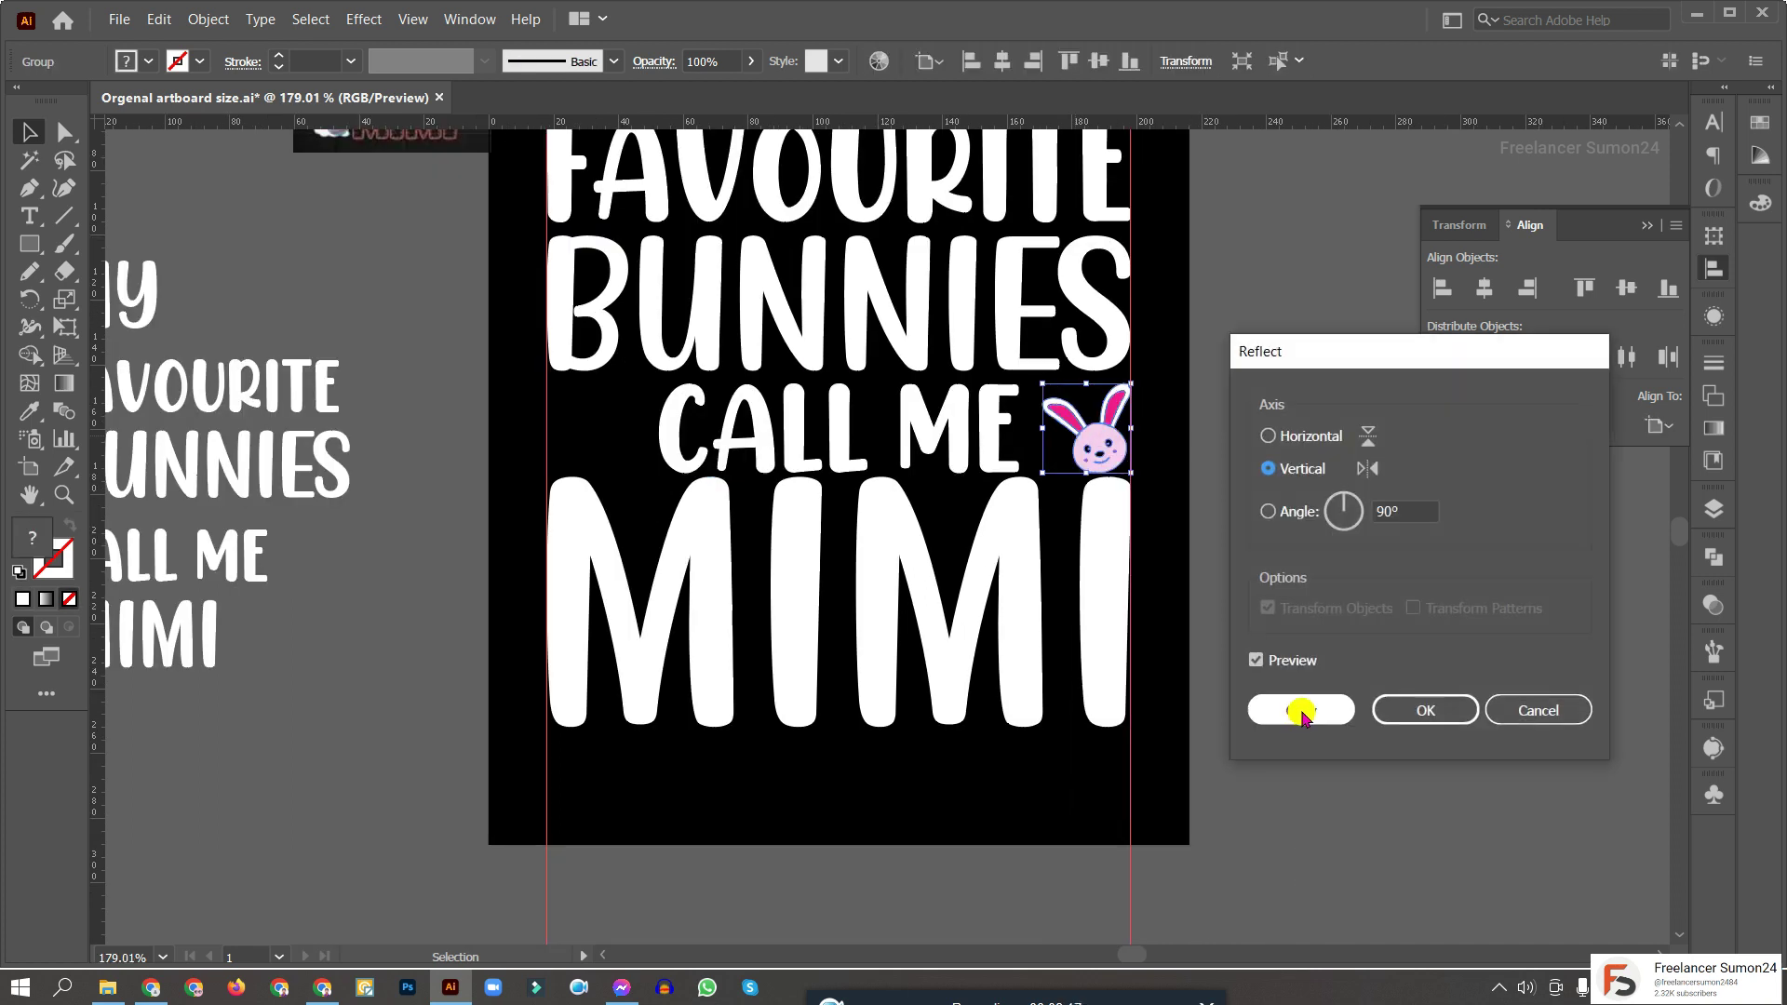
{"action": "left_click", "coordinate": [1282, 711]}
{"action": "left_click", "coordinate": [707, 530], "text": "shift"}
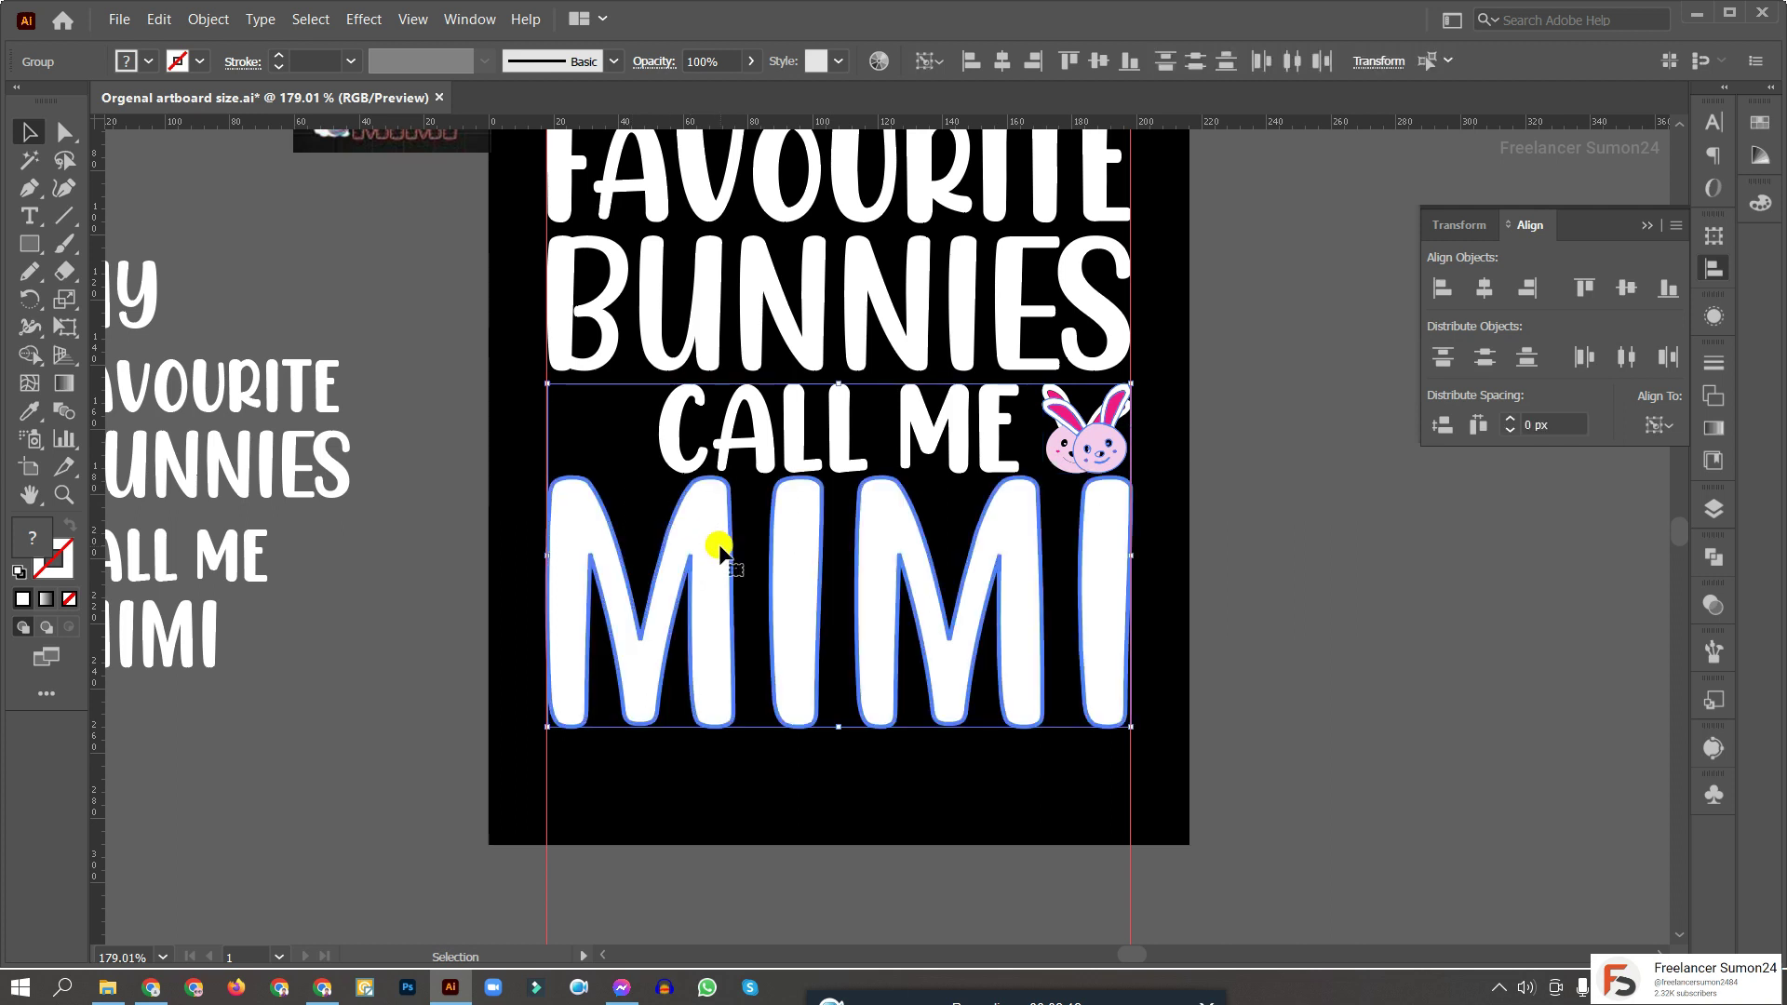
{"action": "left_click", "coordinate": [966, 61]}
{"action": "scroll", "coordinate": [1154, 512], "scroll_direction": "down", "scroll_amount": 3}
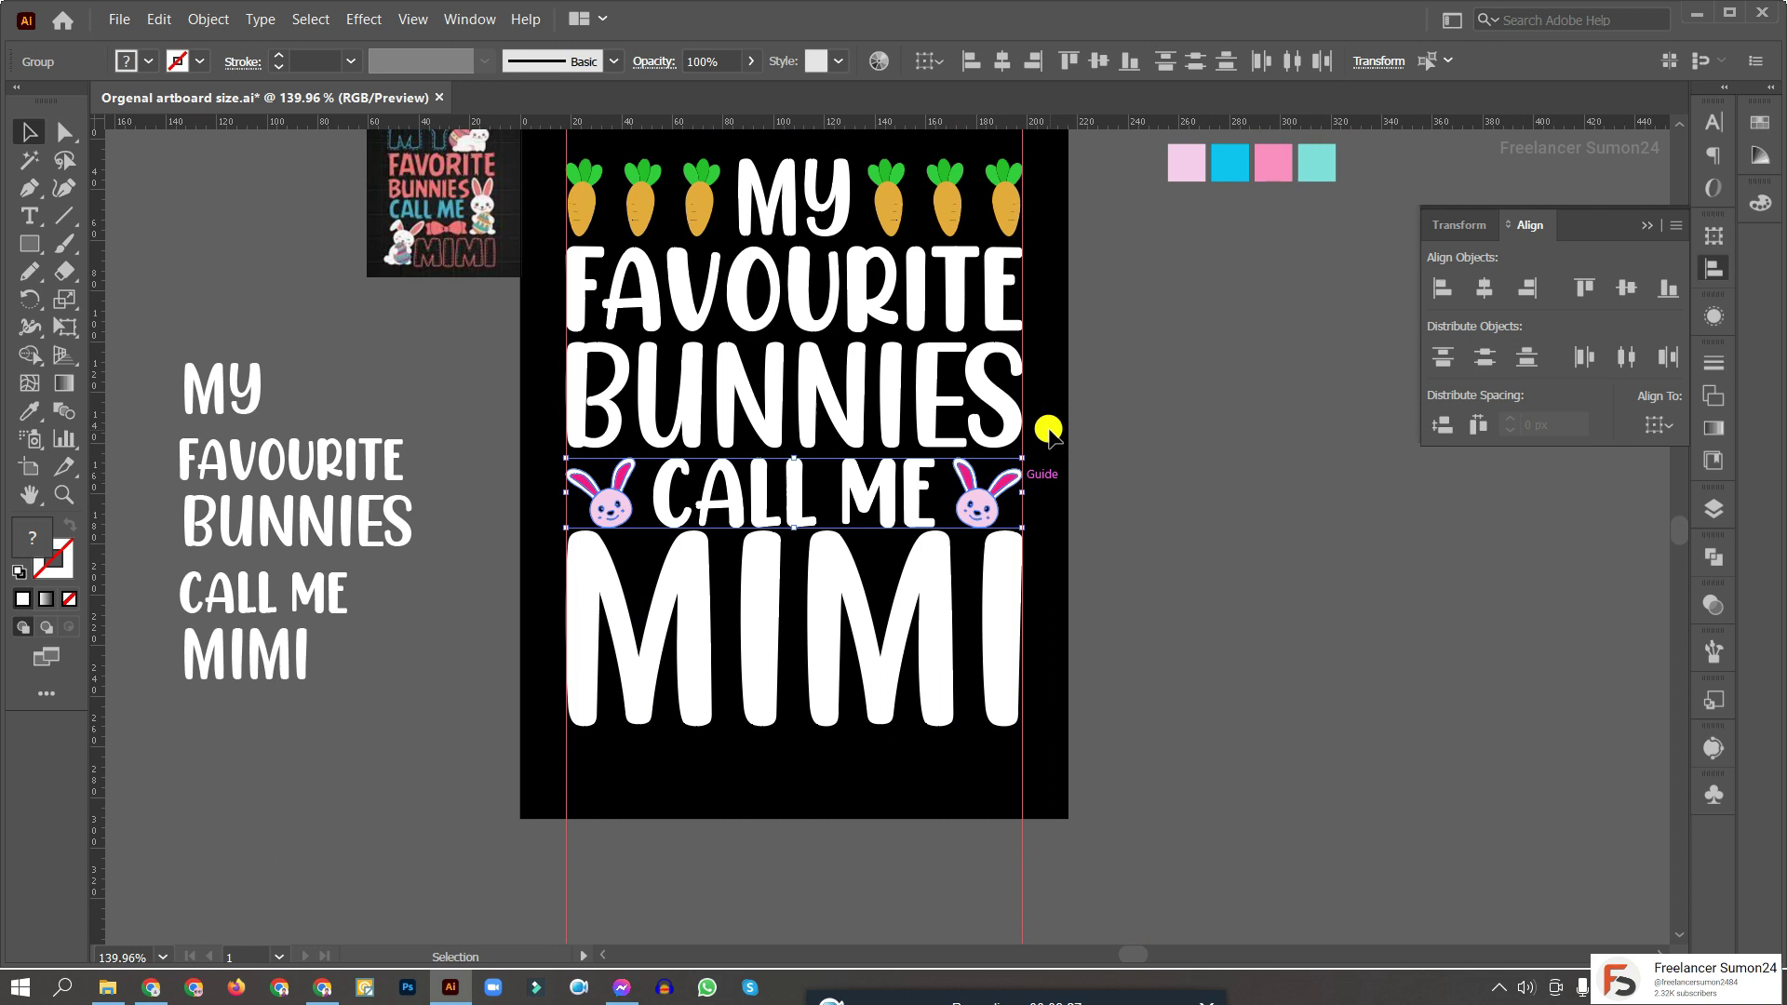
{"action": "left_click", "coordinate": [1108, 516]}
Distribute the lettering rows evenly in the vertical direction
{"action": "scroll", "coordinate": [1108, 514], "scroll_direction": "down", "scroll_amount": 1}
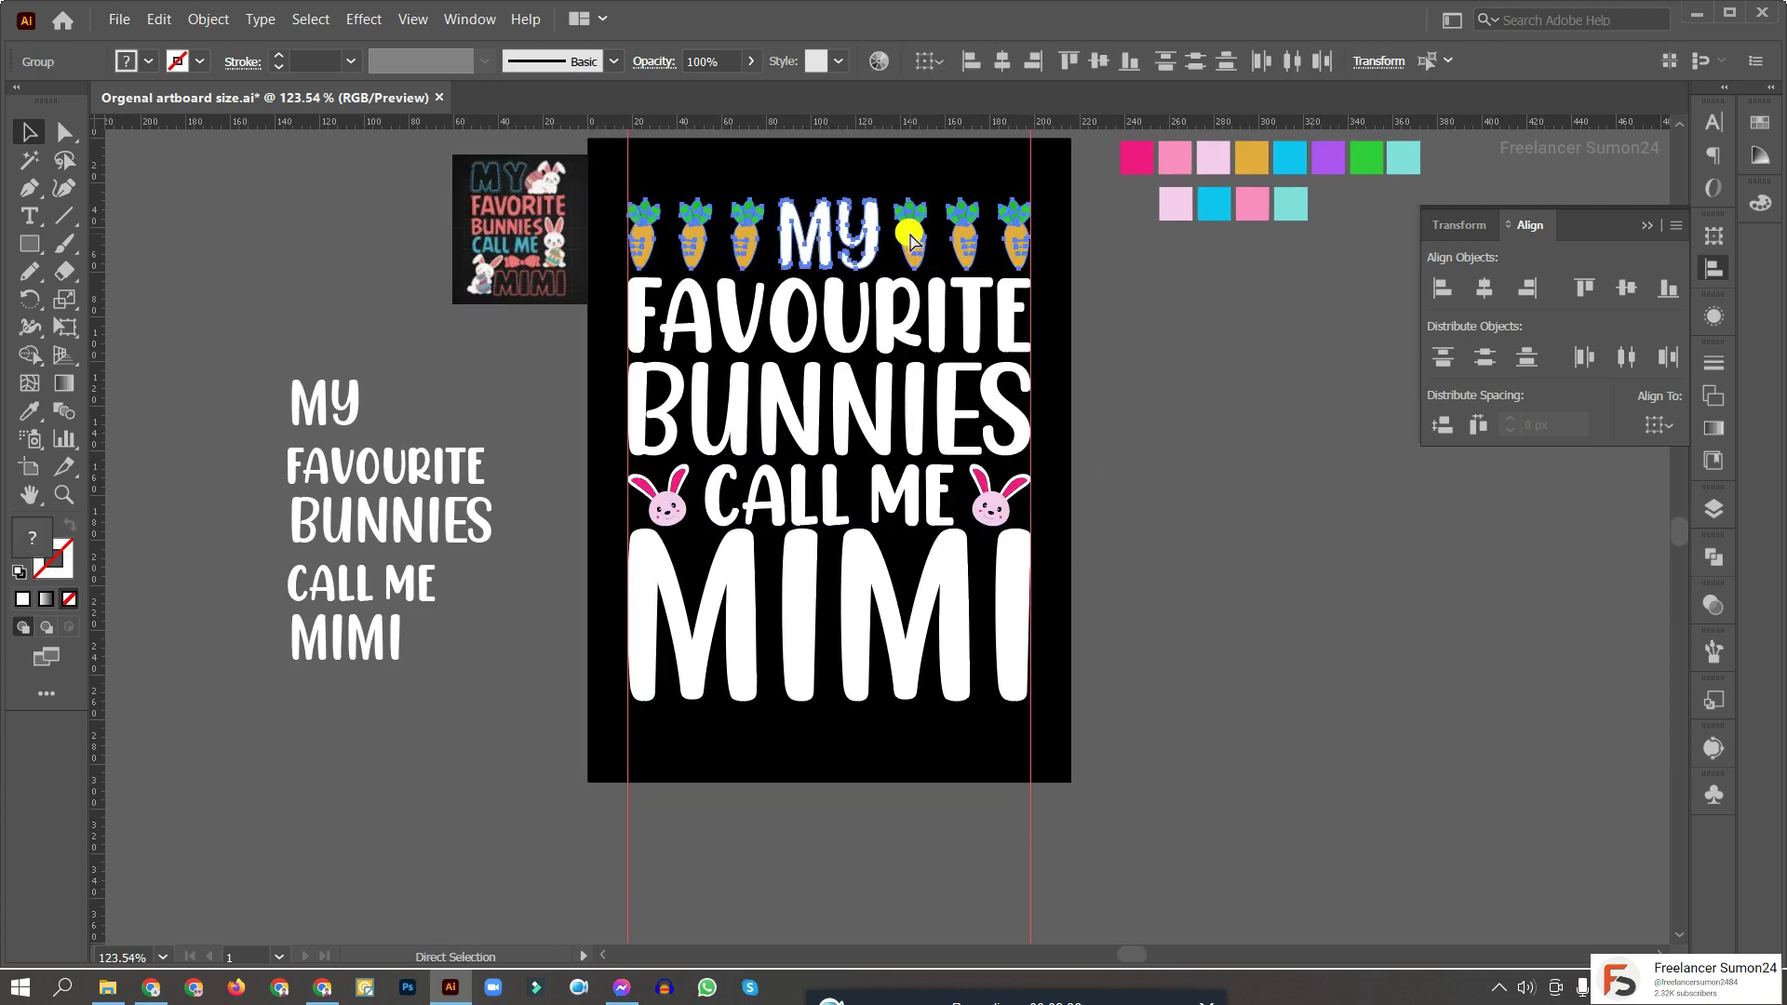
{"action": "scroll", "coordinate": [1089, 531], "scroll_direction": "down", "scroll_amount": 1}
{"action": "left_click_drag", "start_coordinate": [1079, 542], "coordinate": [1060, 542]}
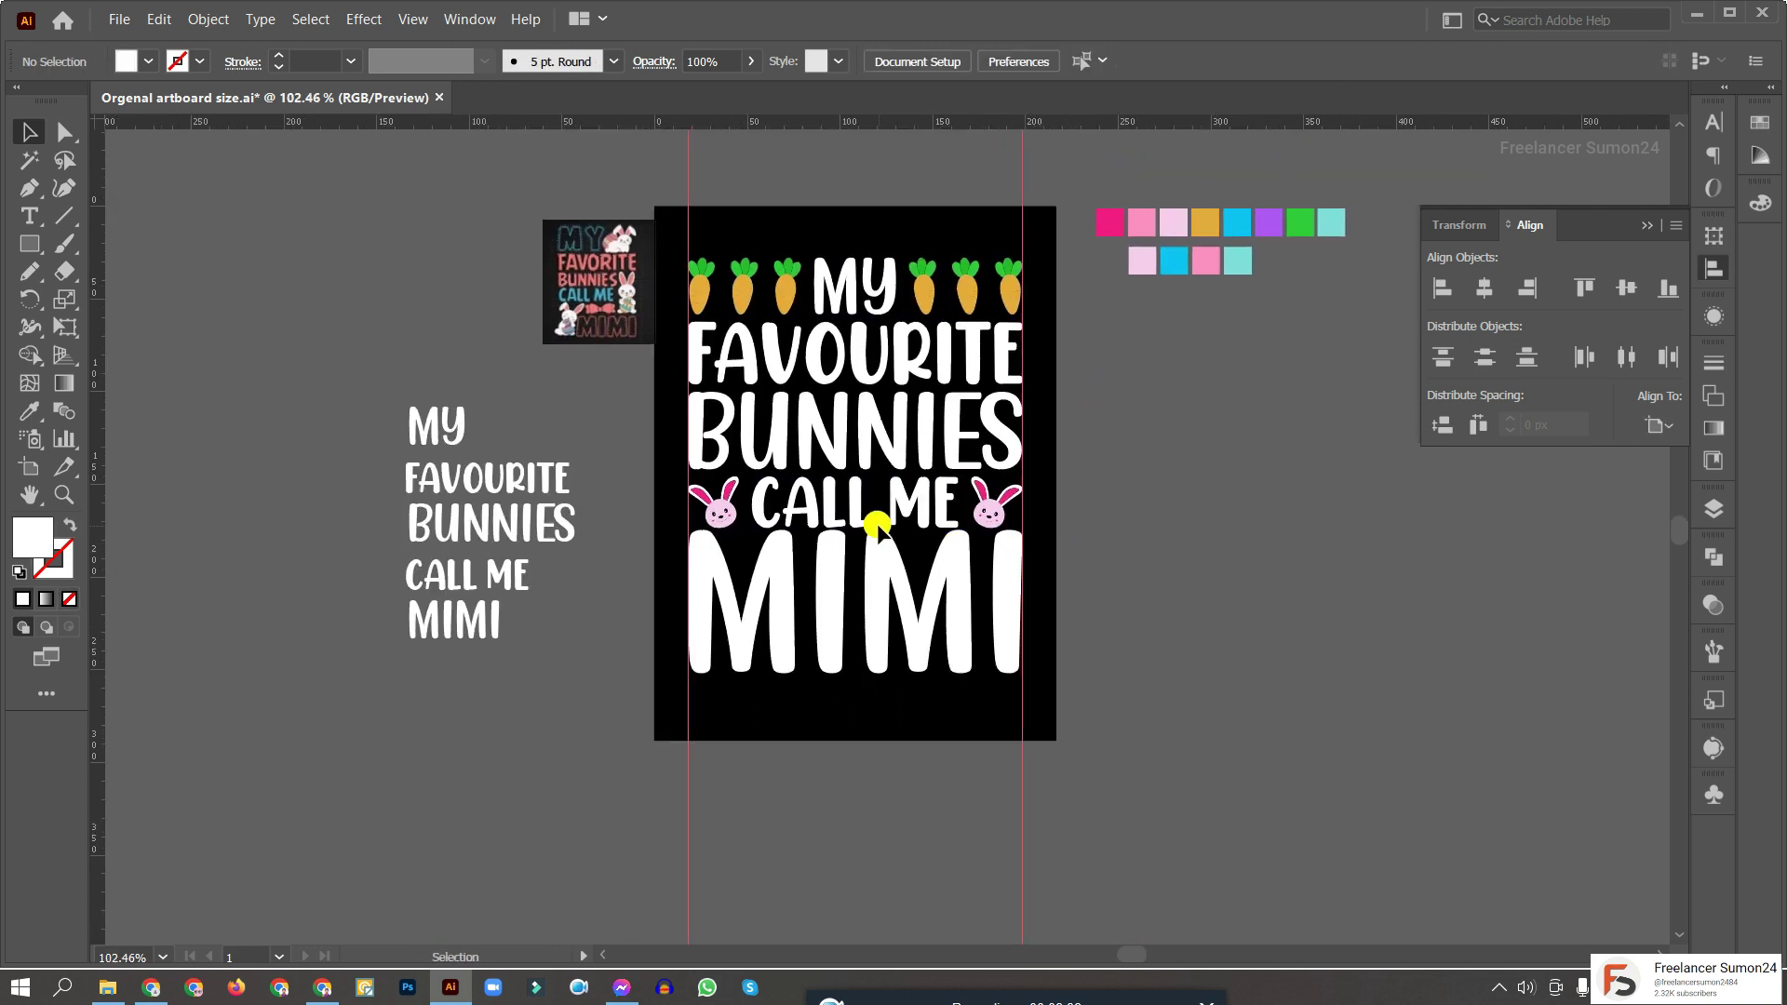
{"action": "left_click", "coordinate": [945, 666]}
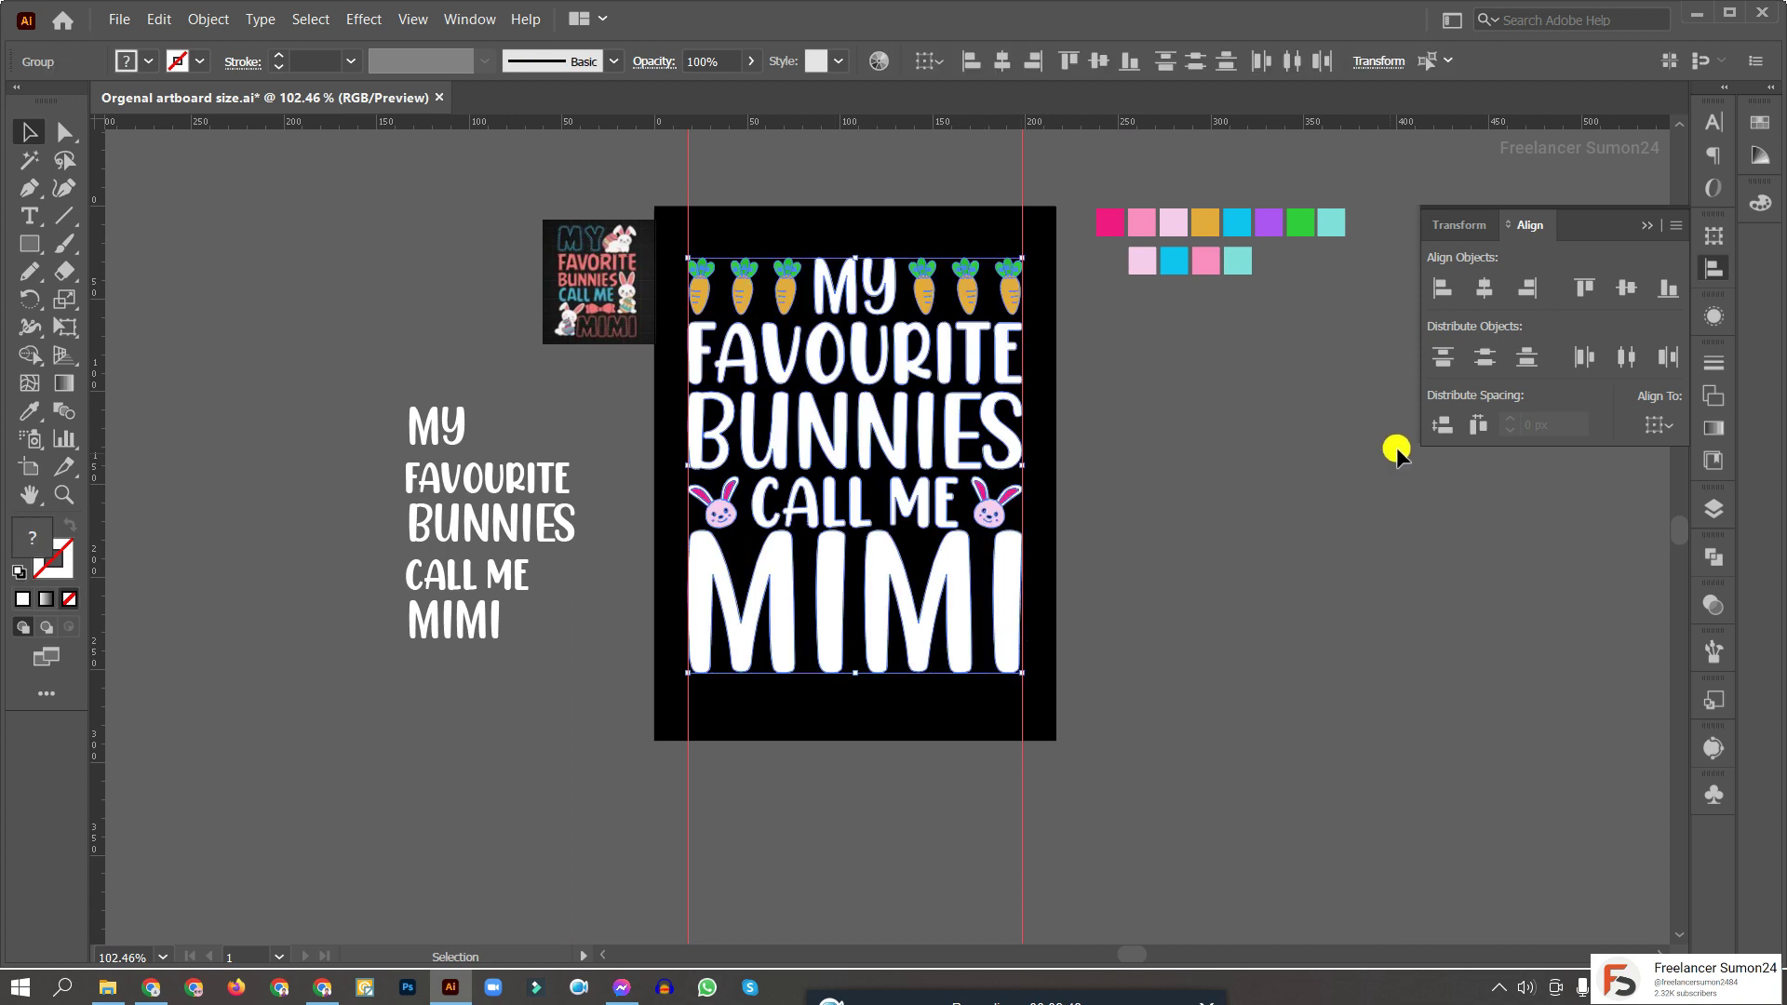
{"action": "left_click", "coordinate": [1436, 428]}
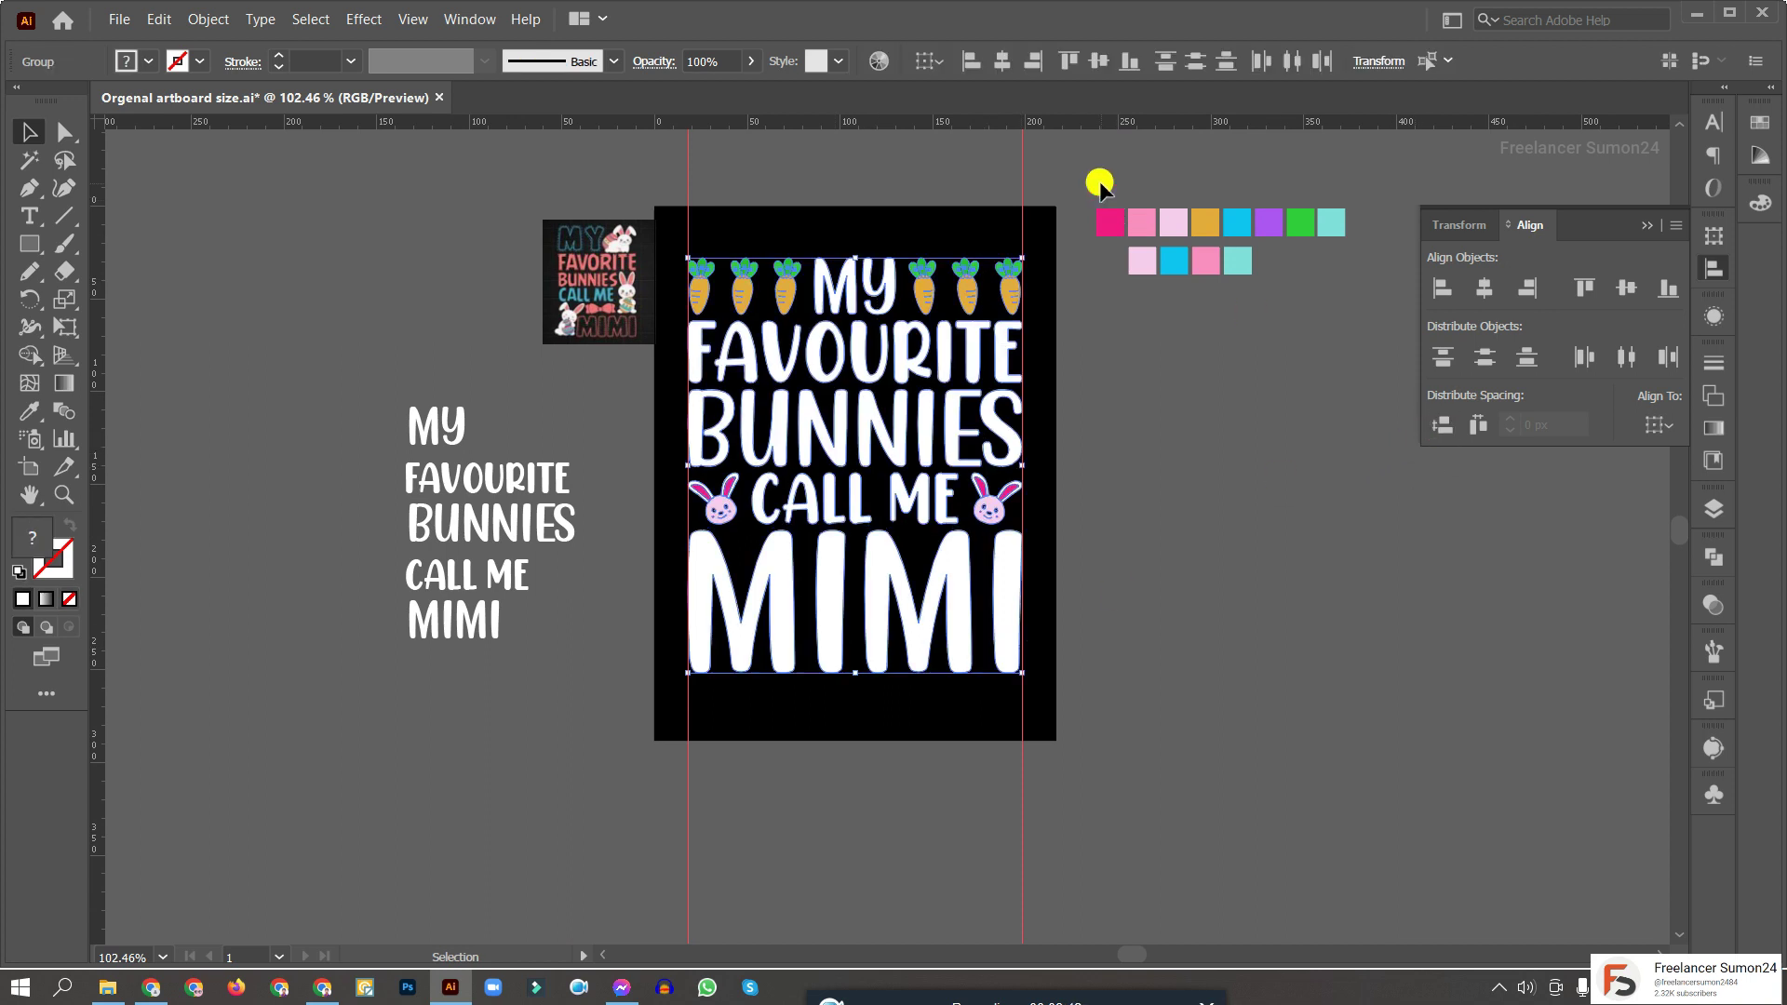
{"action": "left_click", "coordinate": [1137, 451]}
{"action": "scroll", "coordinate": [1137, 452], "scroll_direction": "right", "scroll_amount": 1}
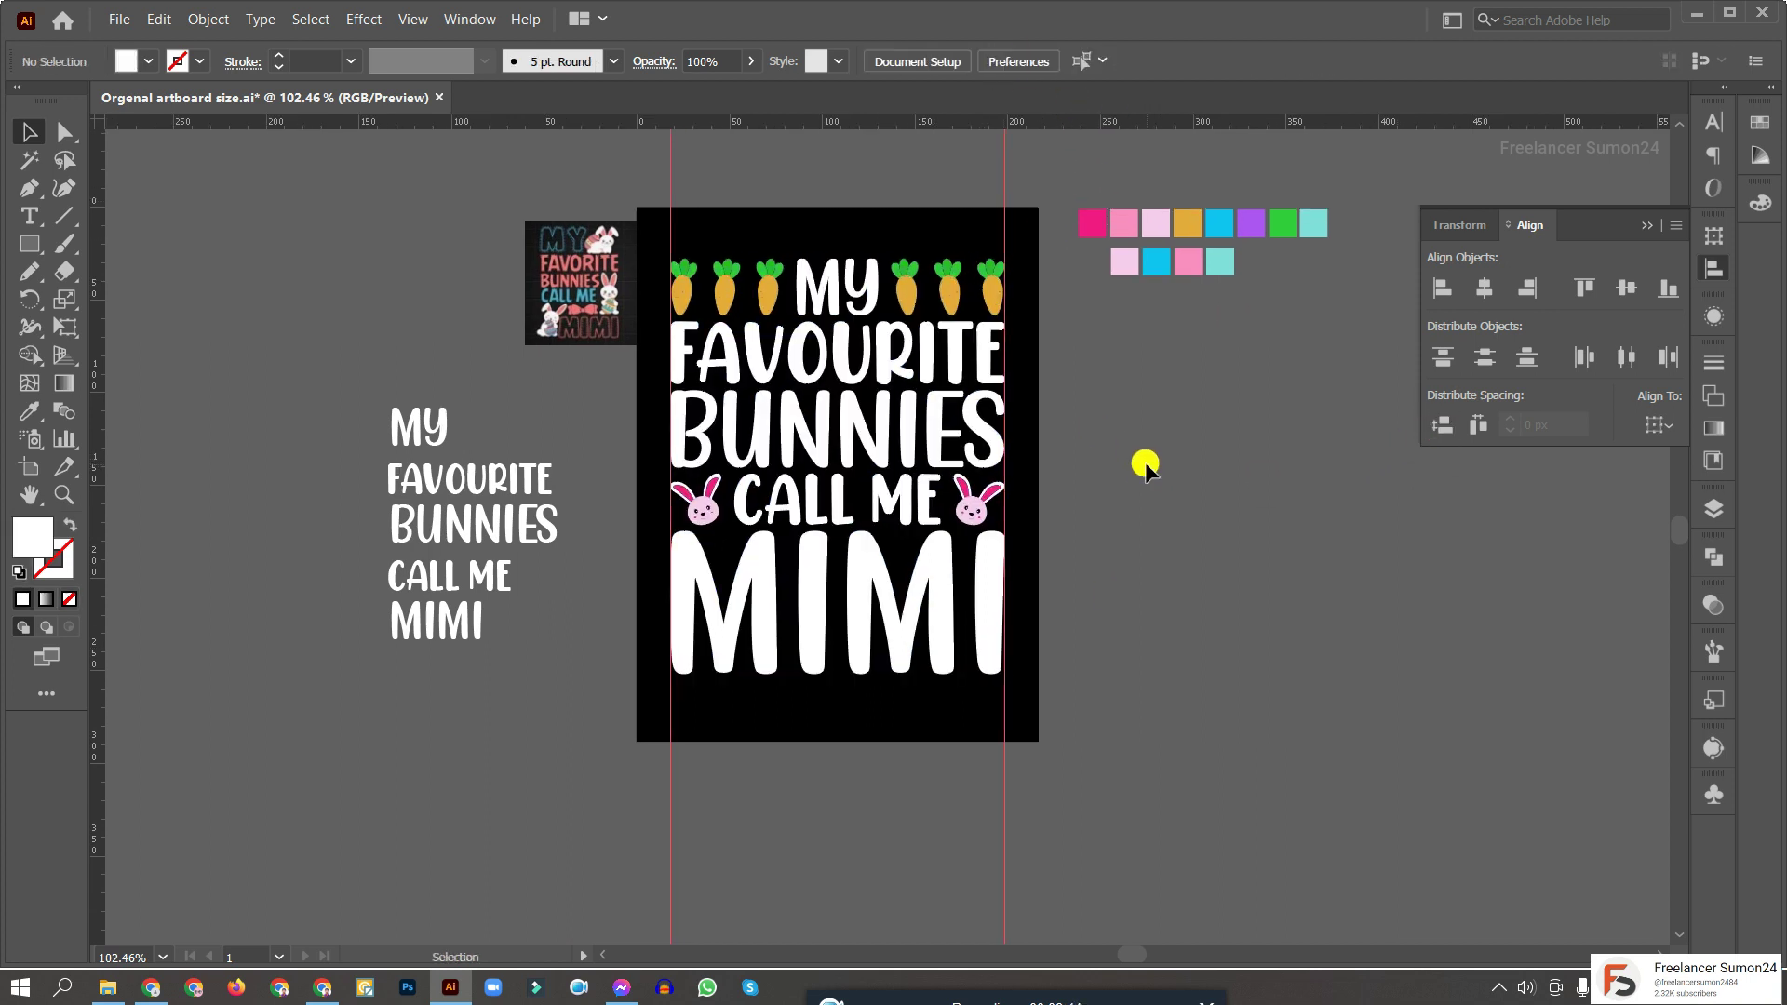
{"action": "right_click", "coordinate": [895, 272]}
{"action": "left_click", "coordinate": [1111, 463]}
{"action": "left_click", "coordinate": [151, 986]}
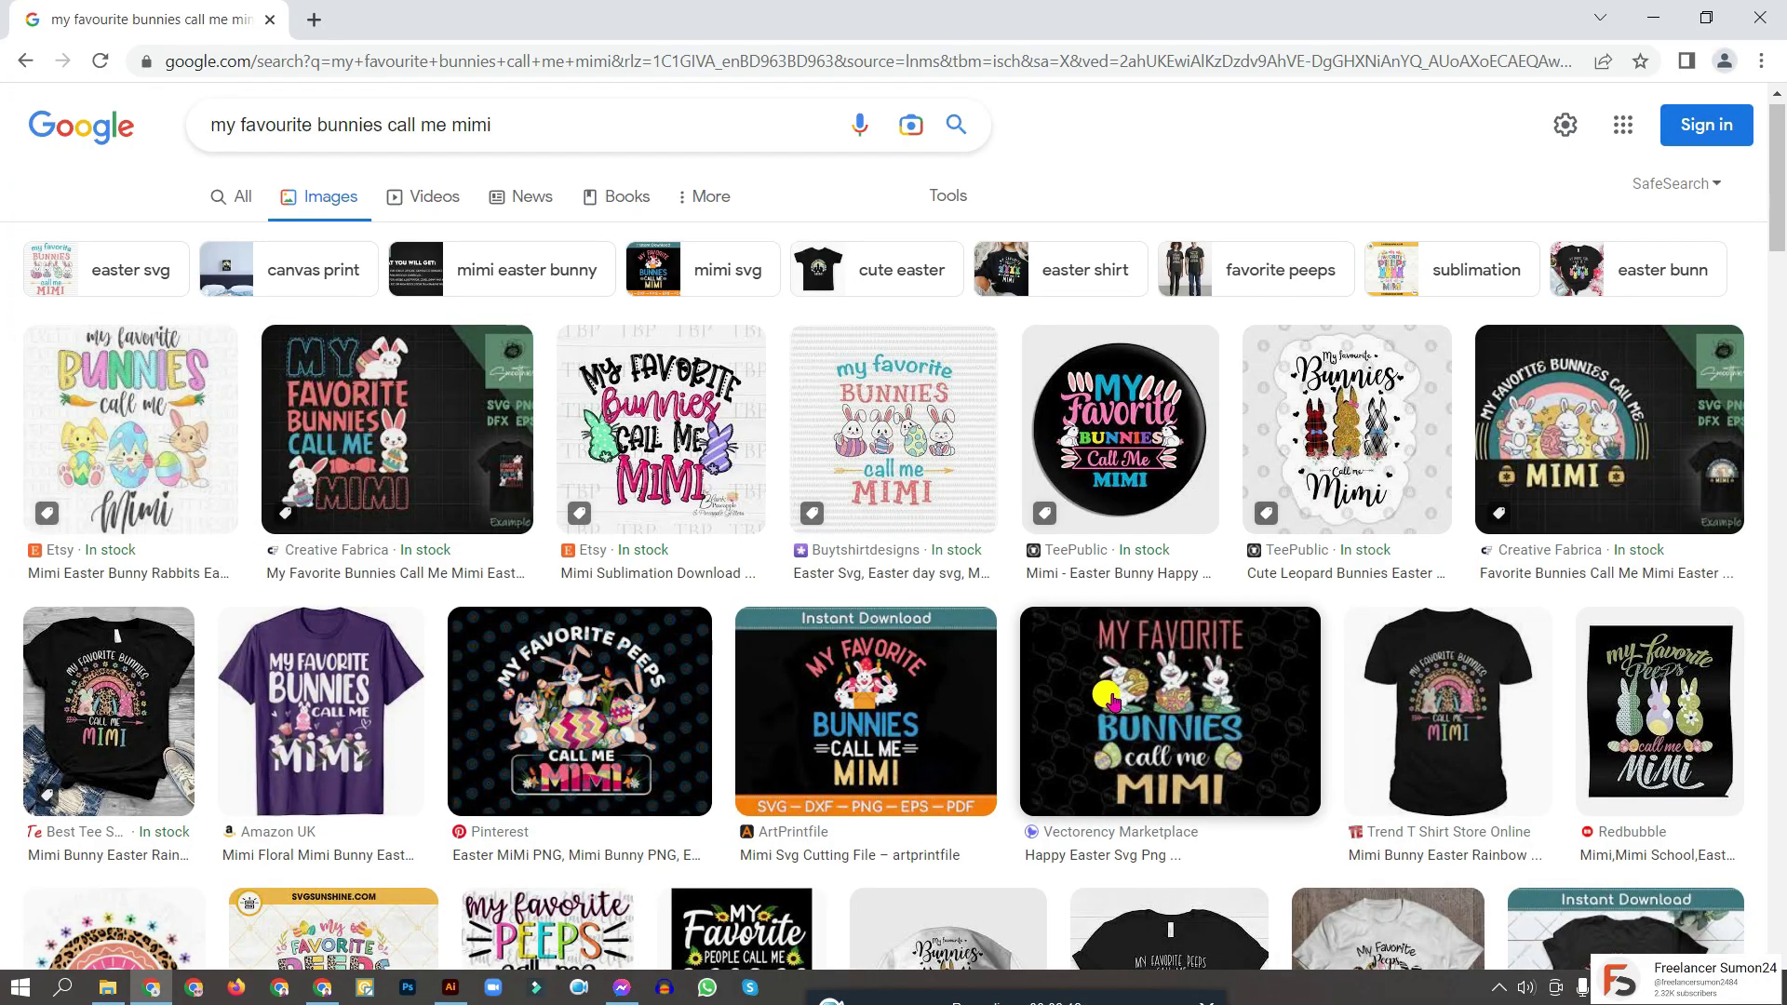
{"action": "left_click", "coordinate": [1644, 19]}
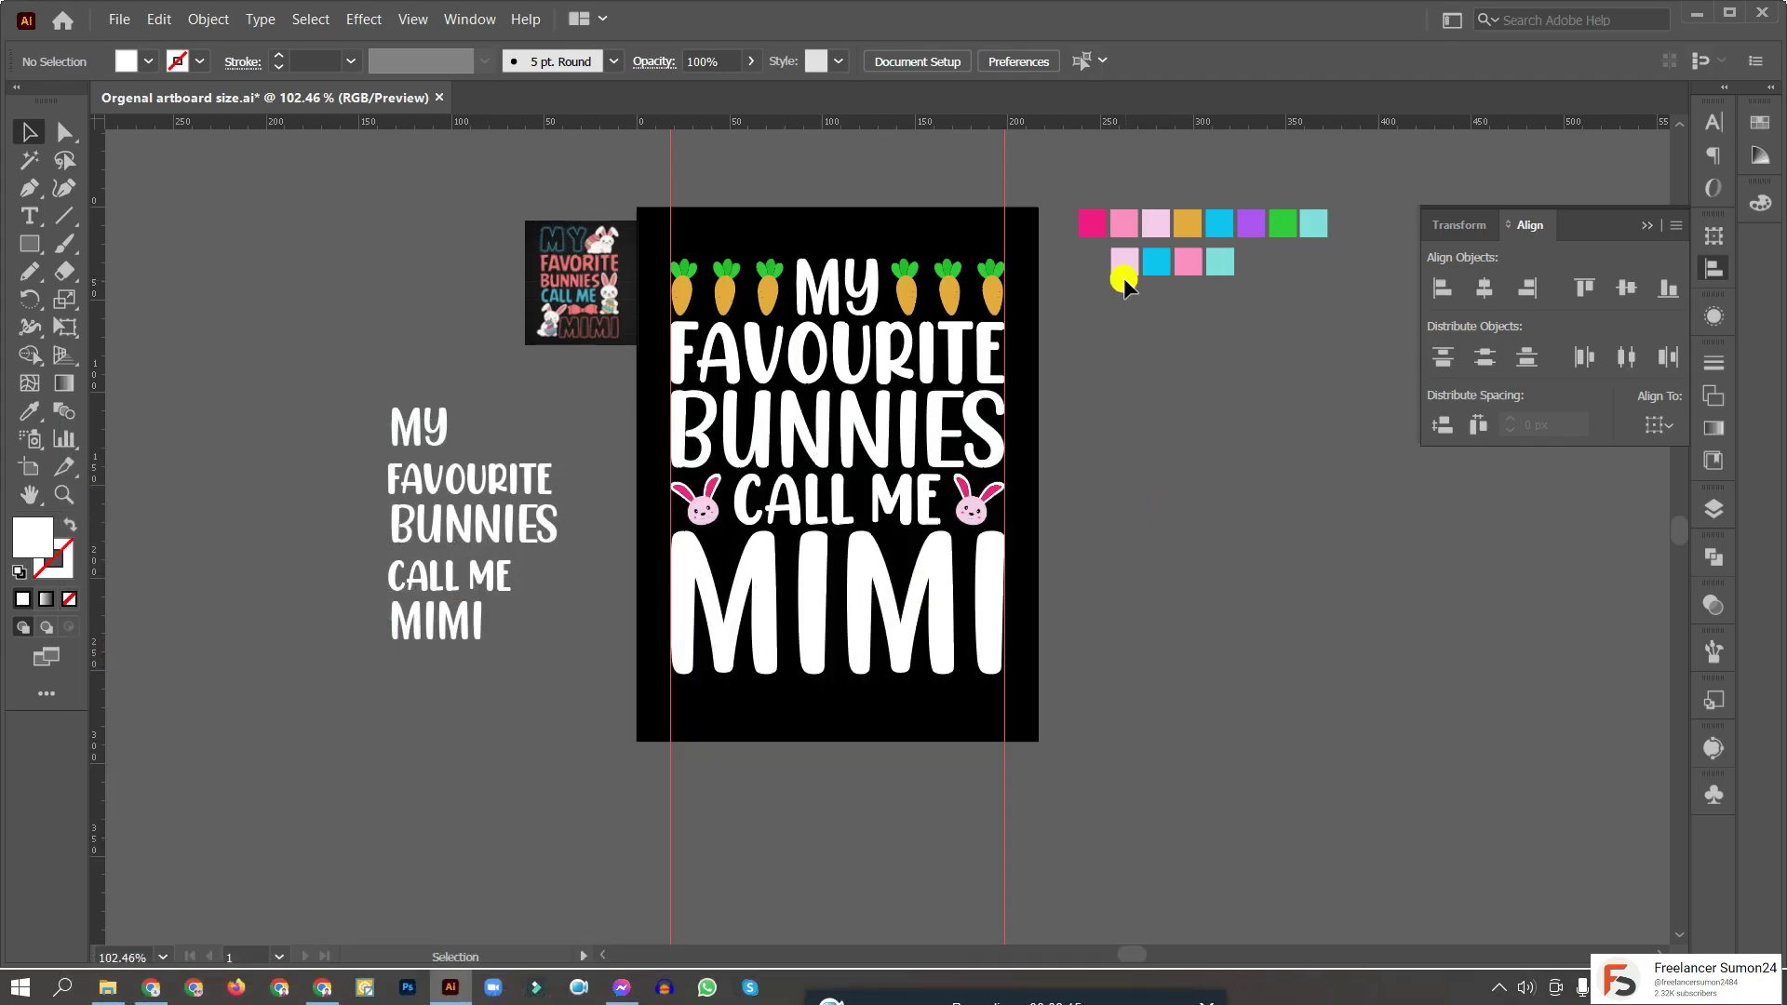
Collapse the Align panel and recolour FAVOURITE dark pink
{"action": "left_click", "coordinate": [1100, 377]}
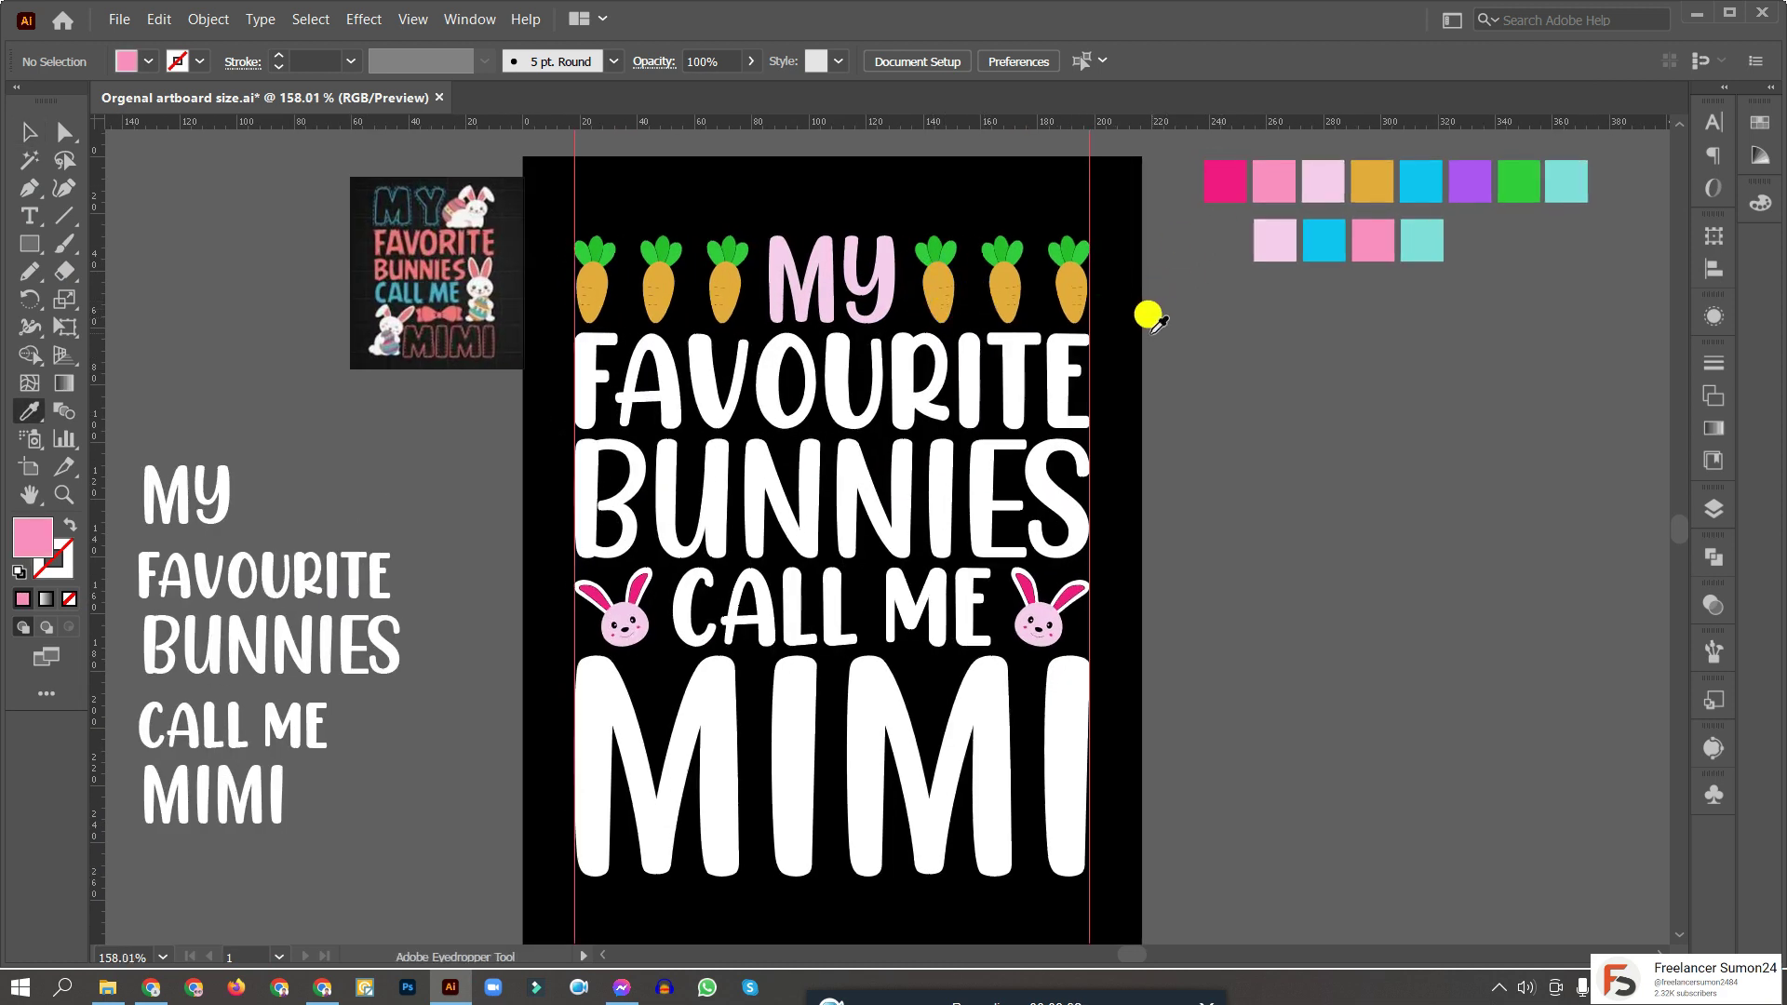
{"action": "left_click", "coordinate": [1047, 361]}
{"action": "left_click", "coordinate": [1211, 410]}
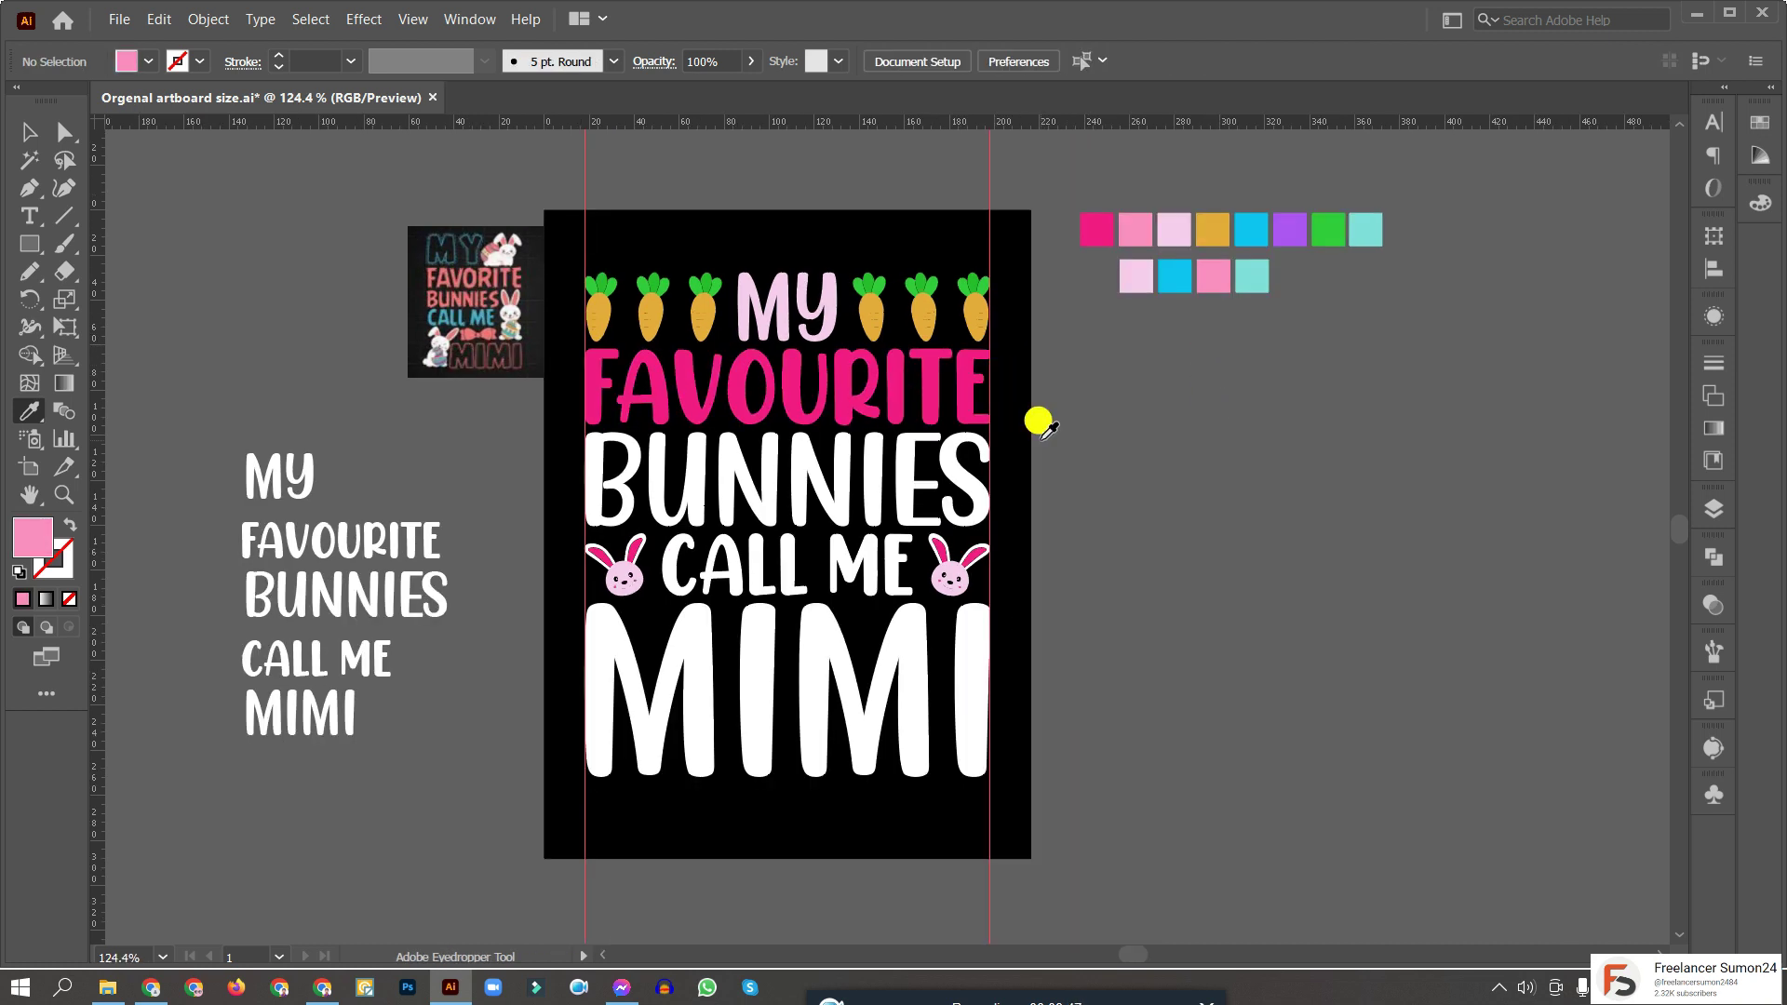
Colour B, U, N, N of BUNNIES medium pink, light pink, orange and cyan
{"action": "left_click", "coordinate": [609, 479], "text": "alt"}
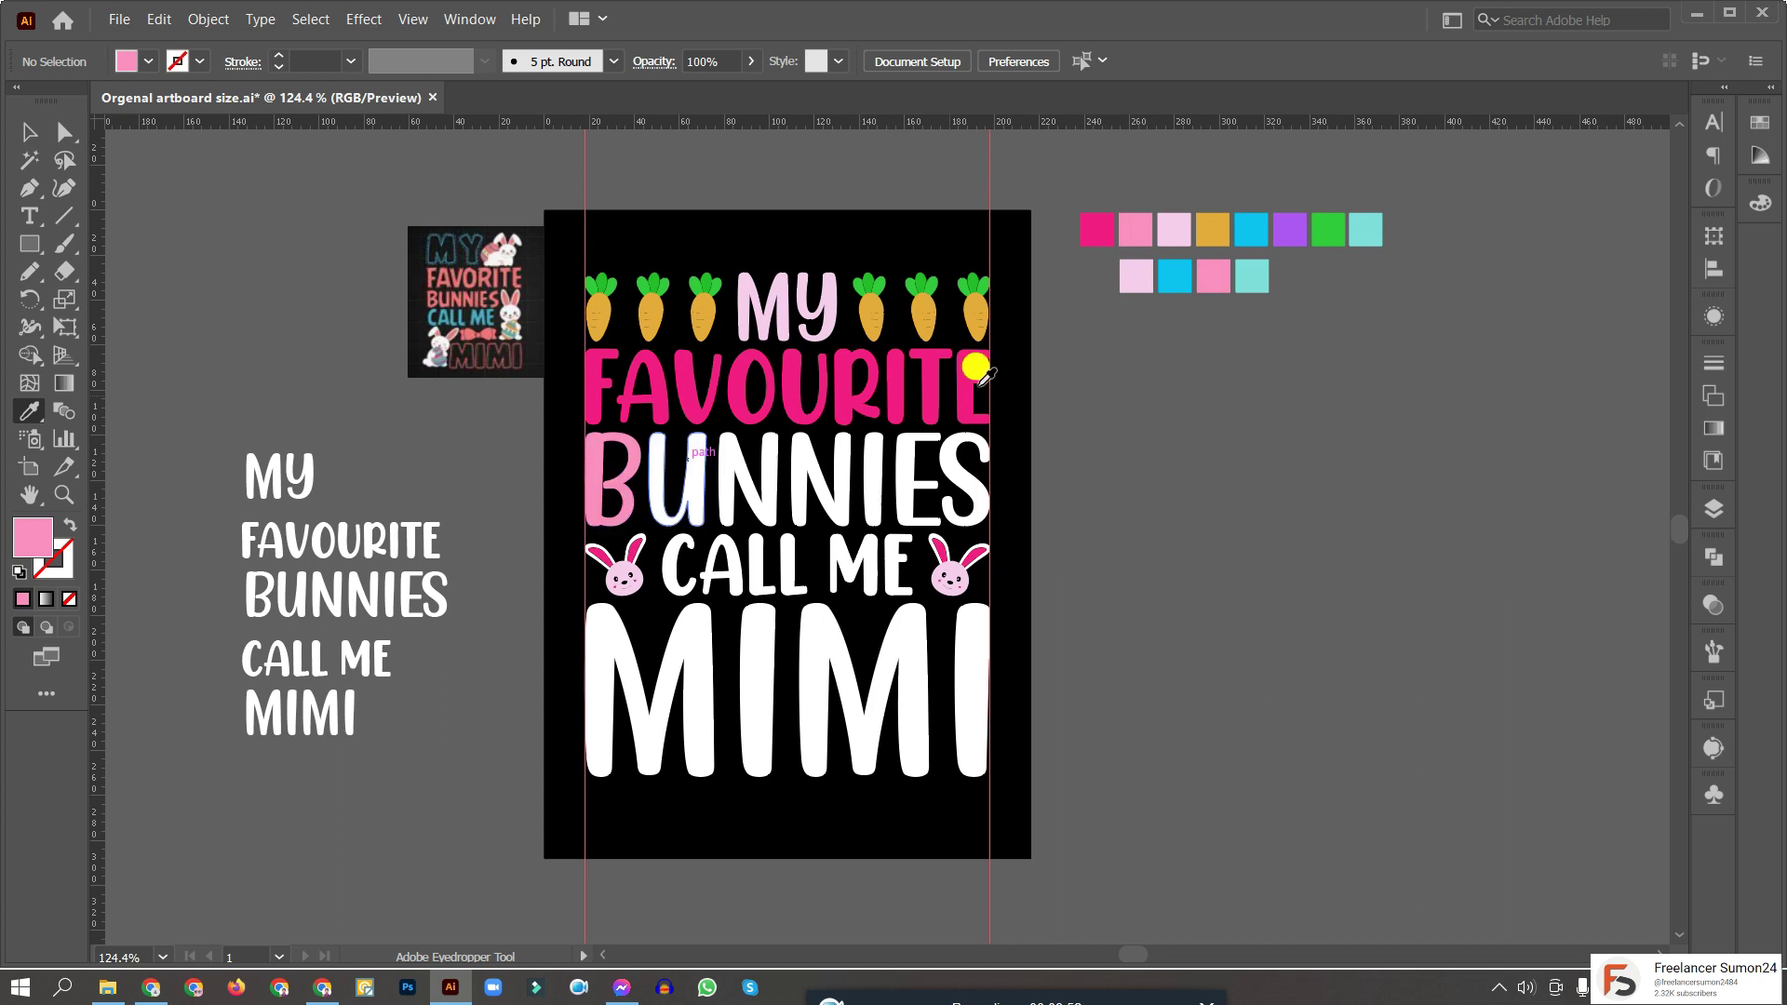
{"action": "left_click", "coordinate": [1134, 275]}
{"action": "left_click", "coordinate": [675, 479], "text": "alt"}
{"action": "left_click", "coordinate": [1209, 224]}
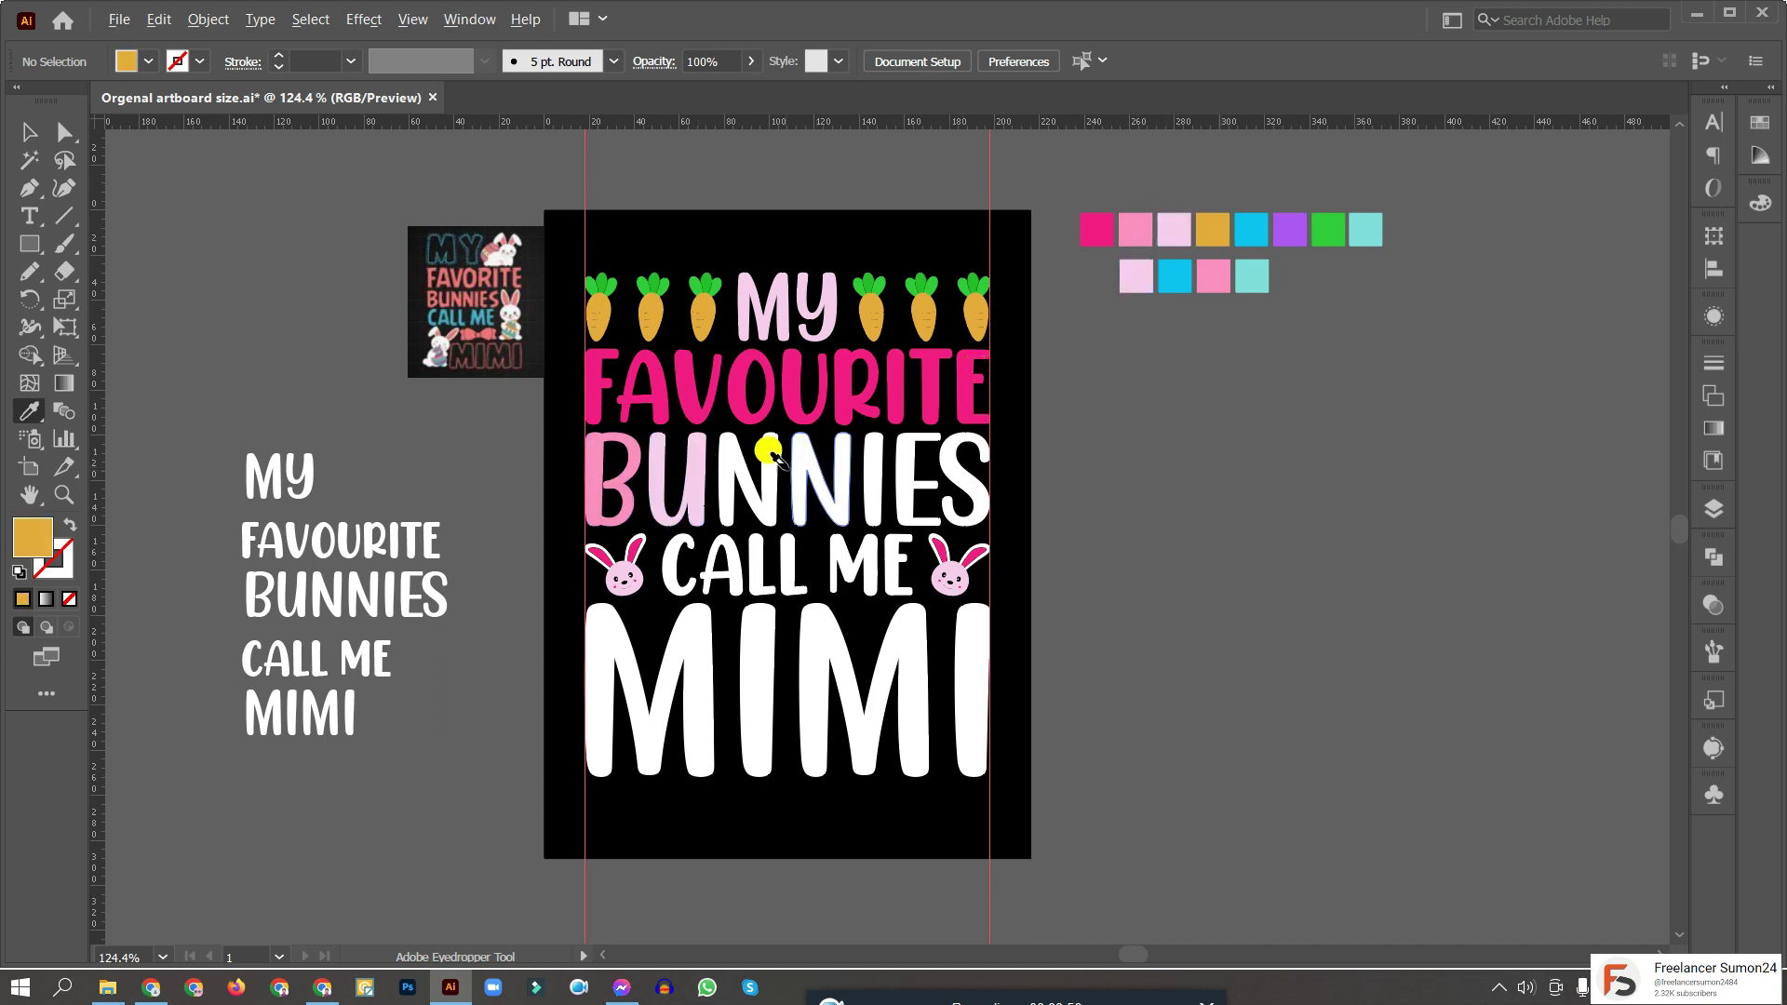
{"action": "left_click", "coordinate": [755, 465], "text": "alt"}
{"action": "left_click", "coordinate": [1252, 225]}
{"action": "left_click", "coordinate": [819, 433], "text": "alt"}
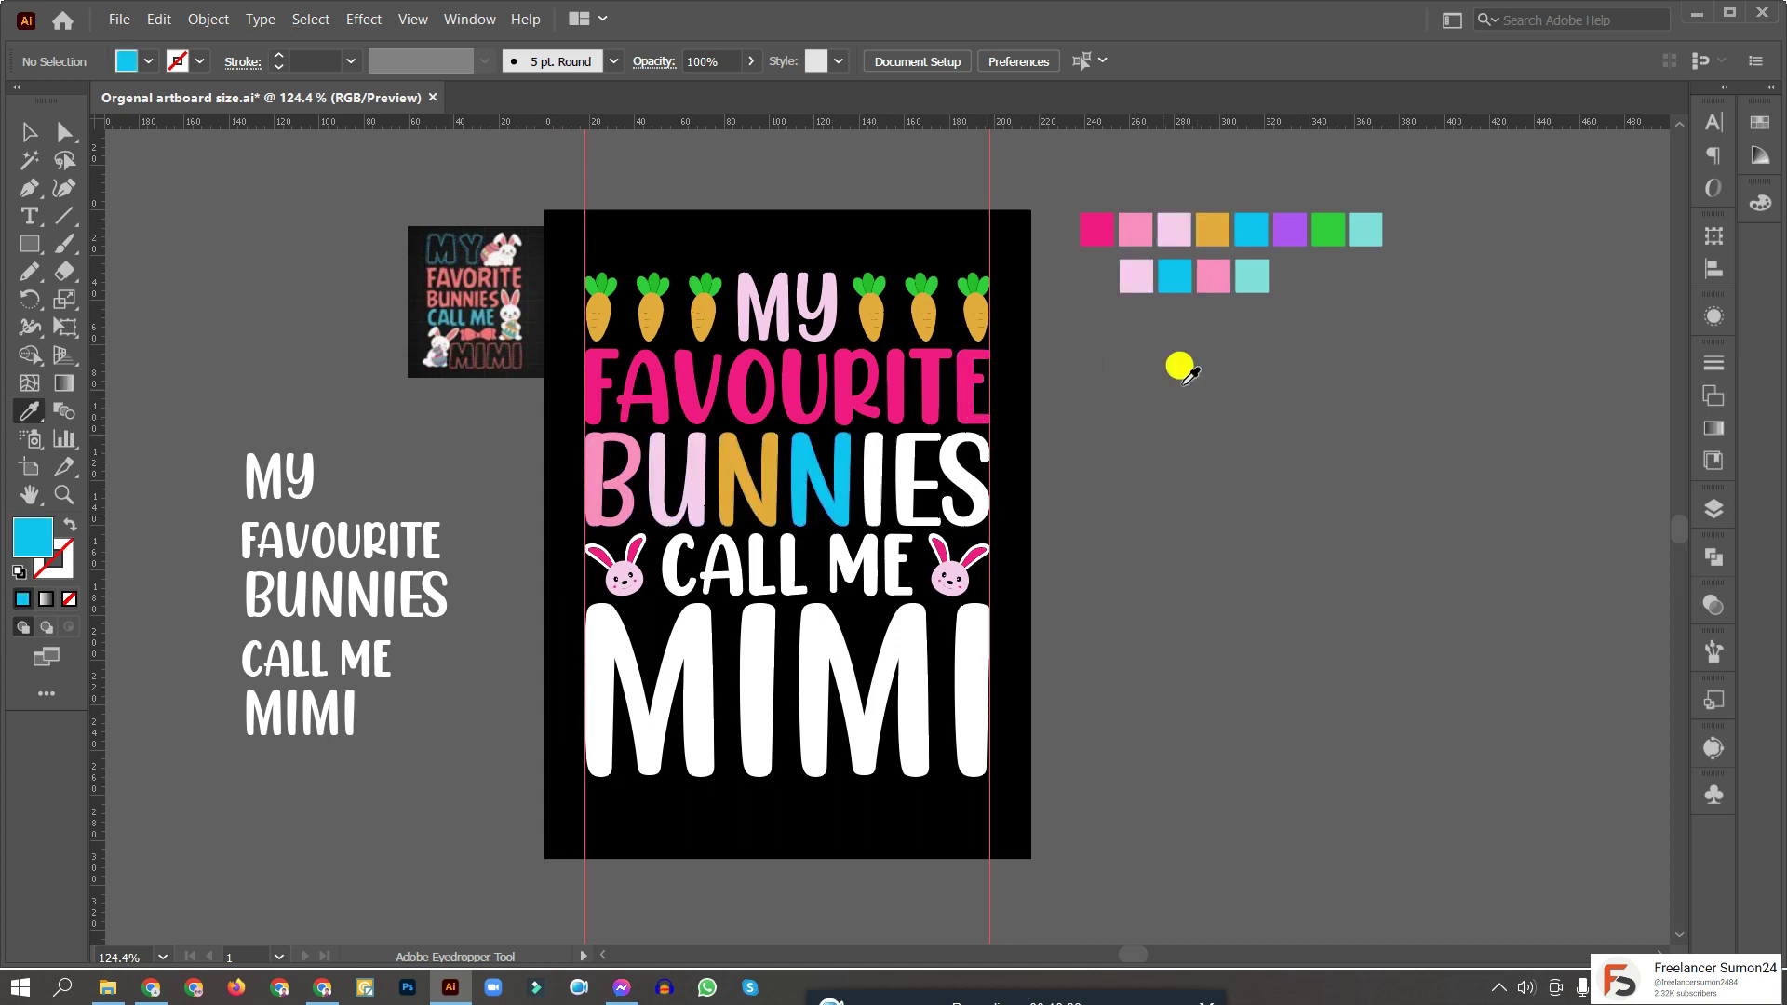
Colour the I, E and S of BUNNIES purple, green and teal
{"action": "left_click", "coordinate": [1289, 229]}
{"action": "left_click", "coordinate": [873, 475], "text": "alt"}
{"action": "left_click", "coordinate": [1328, 230]}
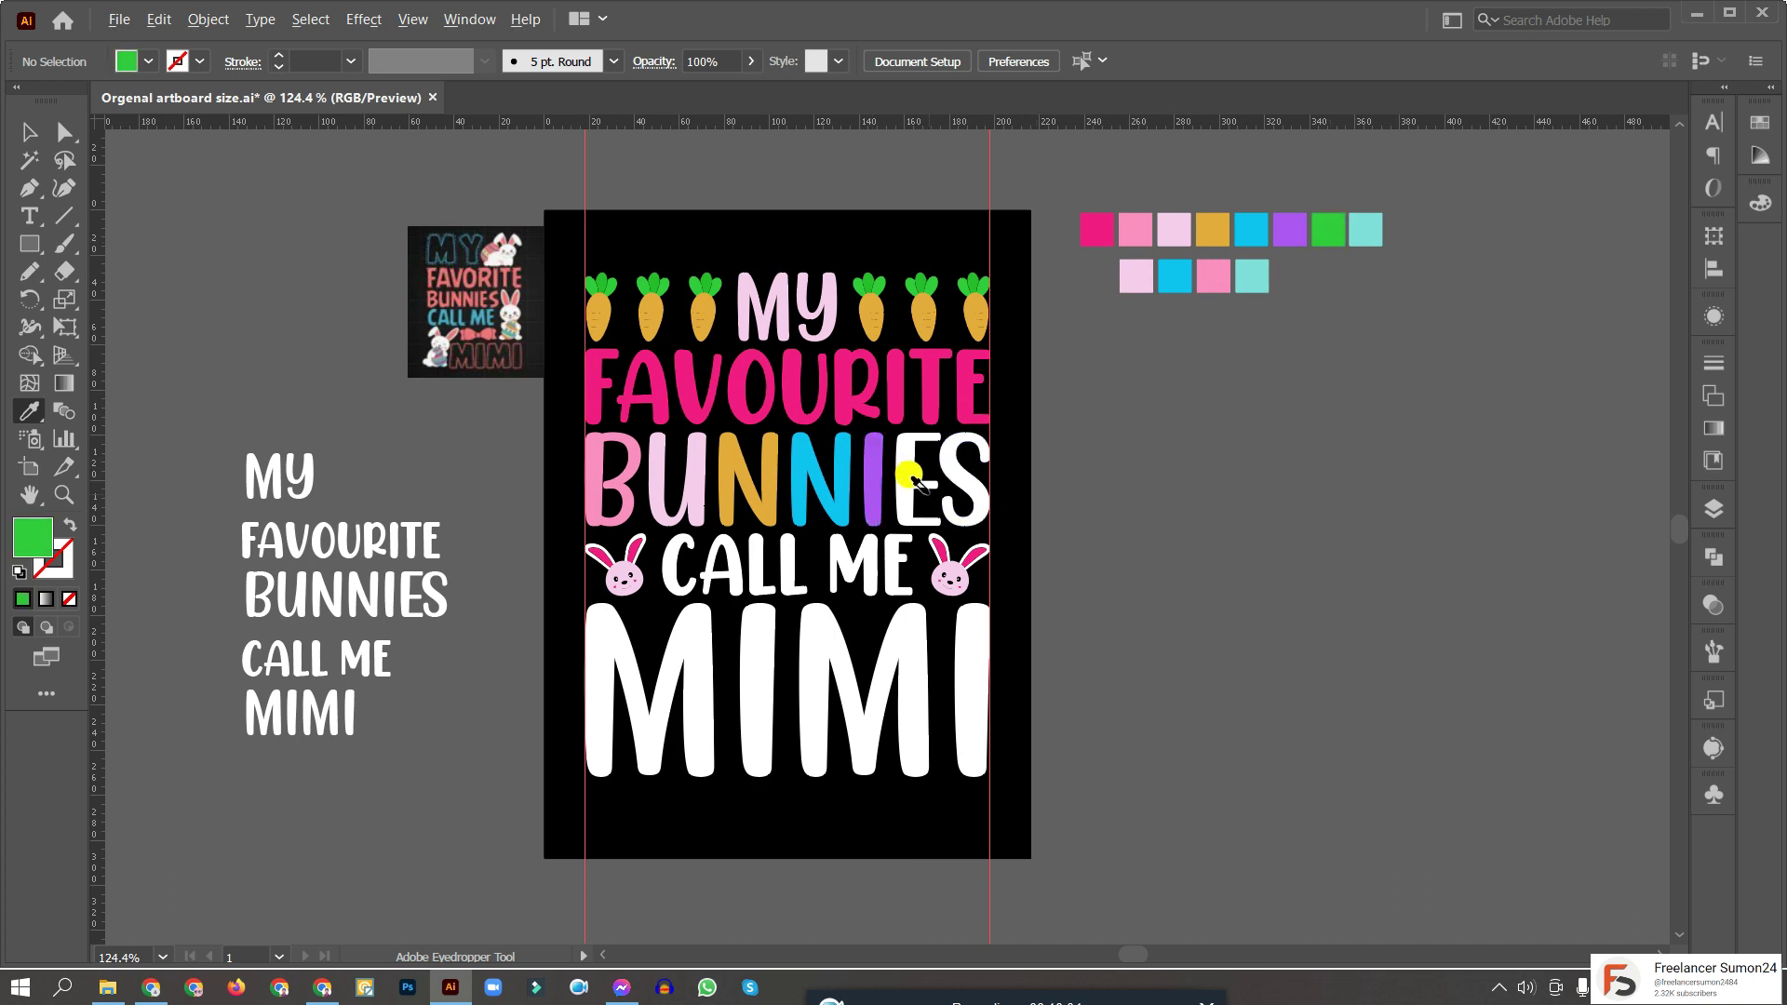
{"action": "left_click", "coordinate": [909, 471], "text": "alt"}
{"action": "left_click", "coordinate": [1365, 230]}
{"action": "left_click", "coordinate": [961, 476], "text": "alt"}
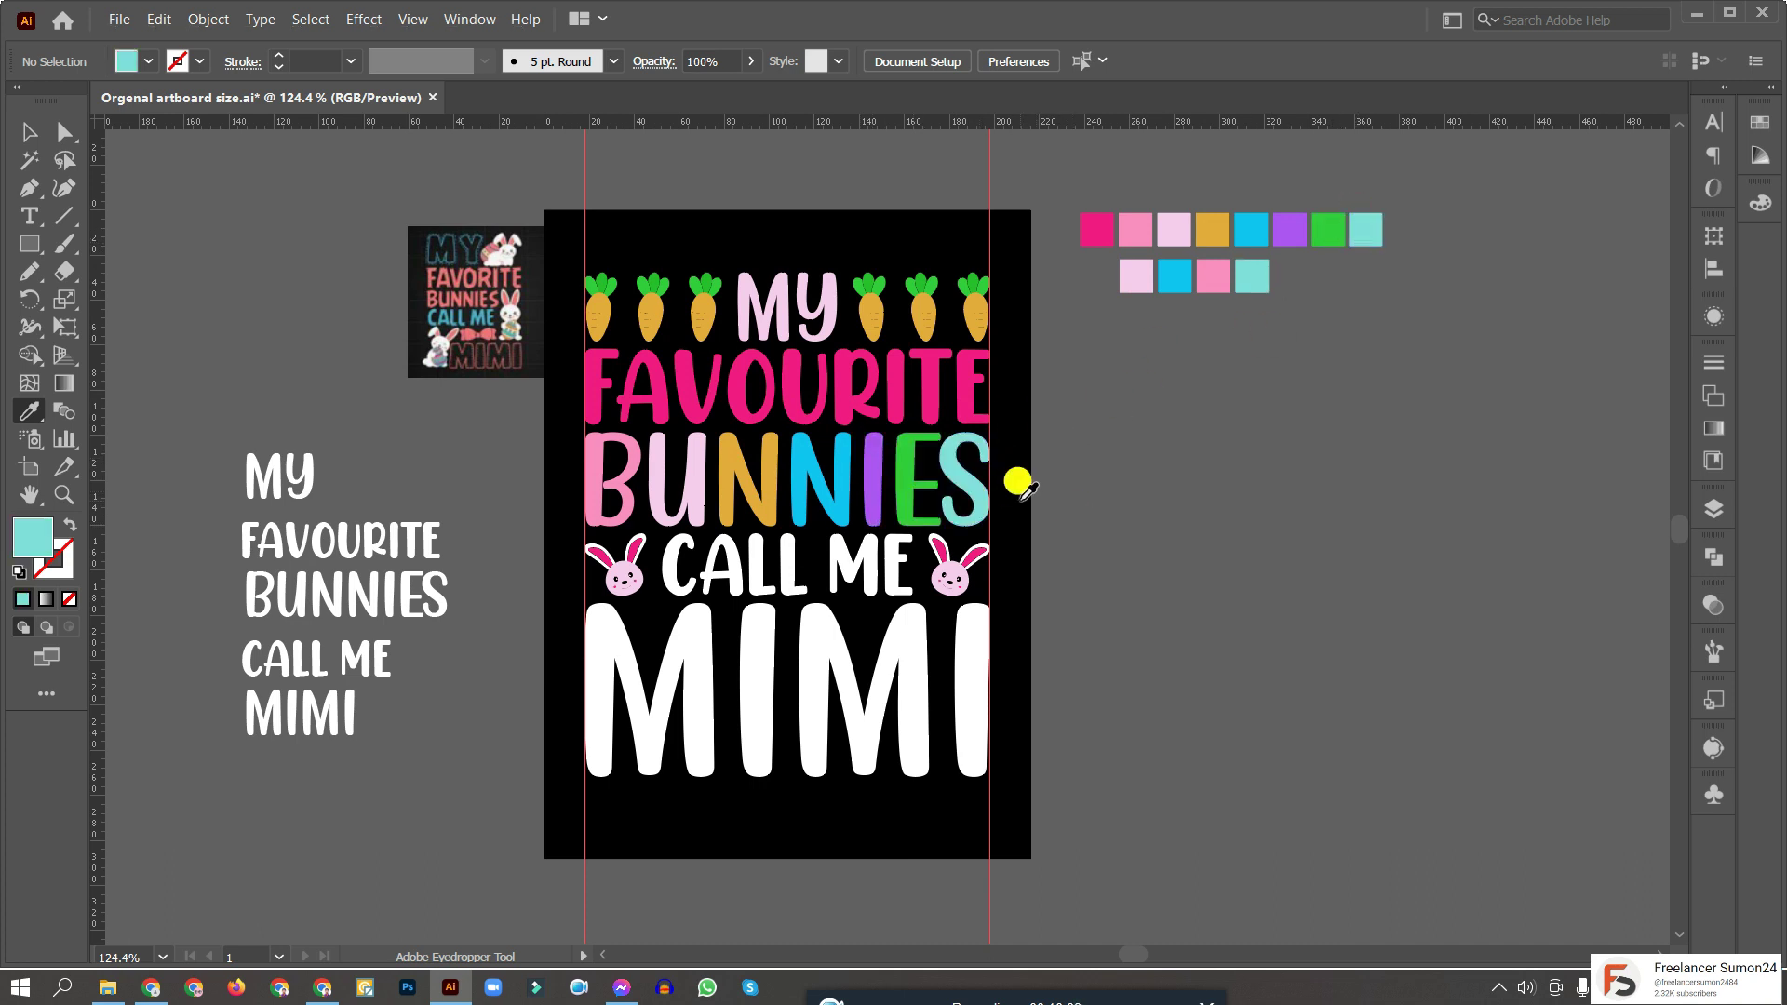
Colour CALL ME with the light pink sampled from MY
{"action": "left_click", "coordinate": [831, 291]}
{"action": "scroll", "coordinate": [875, 656], "scroll_direction": "up", "scroll_amount": 2}
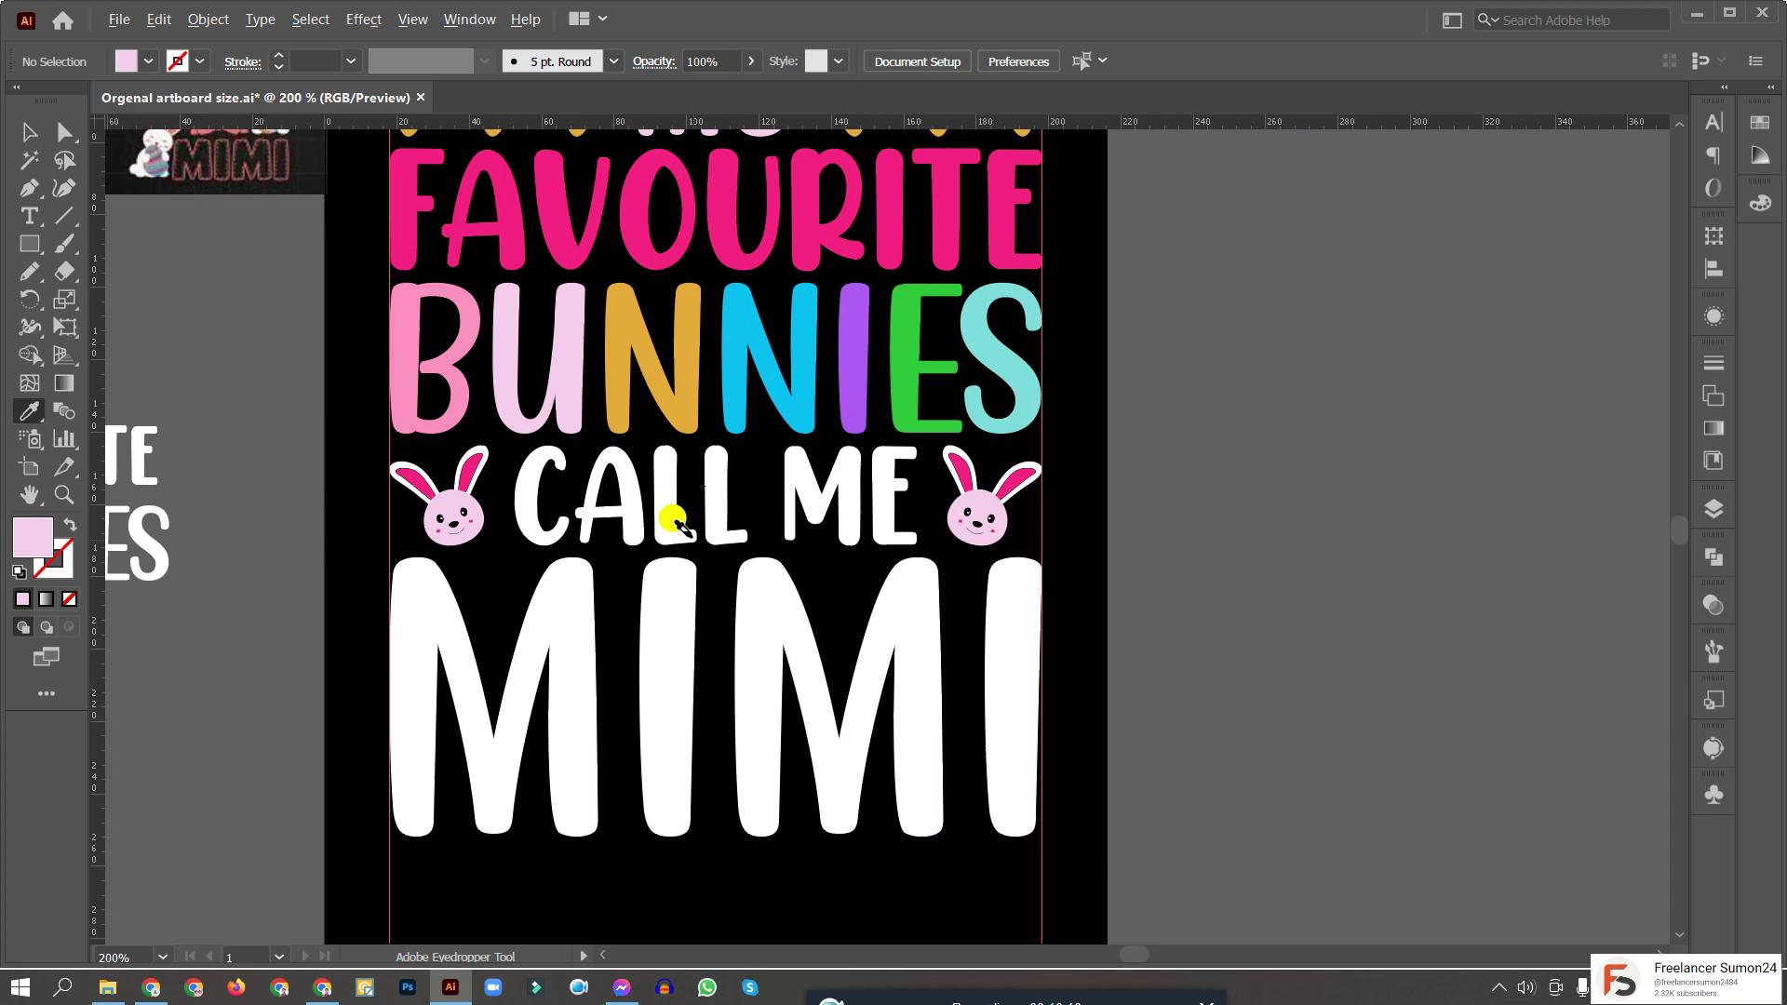
{"action": "left_click", "coordinate": [698, 470], "text": "alt"}
{"action": "scroll", "coordinate": [698, 470], "scroll_direction": "down", "scroll_amount": 2}
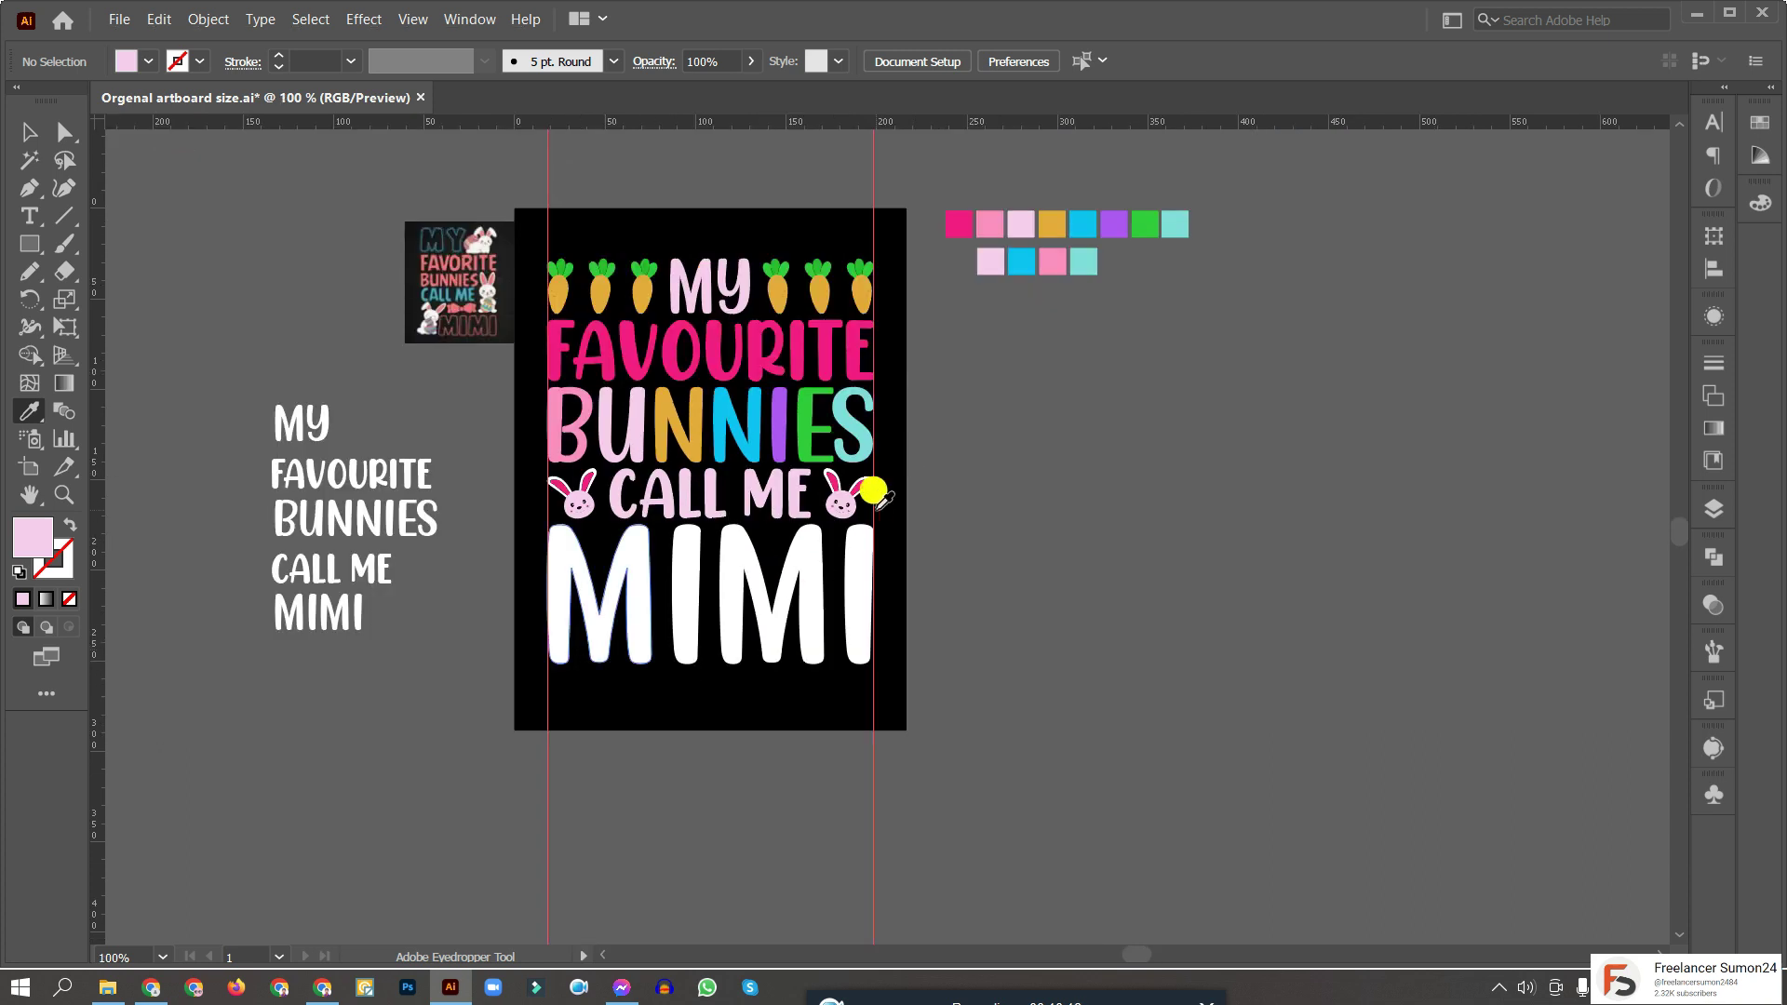
Colour the MIMI letters light pink, cyan, pink and teal, then bring up Google Images
{"action": "left_click", "coordinate": [610, 557], "text": "alt"}
{"action": "left_click", "coordinate": [1021, 260]}
{"action": "left_click", "coordinate": [717, 604], "text": "alt"}
{"action": "left_click", "coordinate": [1049, 261]}
{"action": "left_click", "coordinate": [774, 596], "text": "alt"}
{"action": "left_click", "coordinate": [1084, 260]}
{"action": "left_click", "coordinate": [852, 596], "text": "alt"}
{"action": "scroll", "coordinate": [1006, 510], "scroll_direction": "up", "scroll_amount": 1}
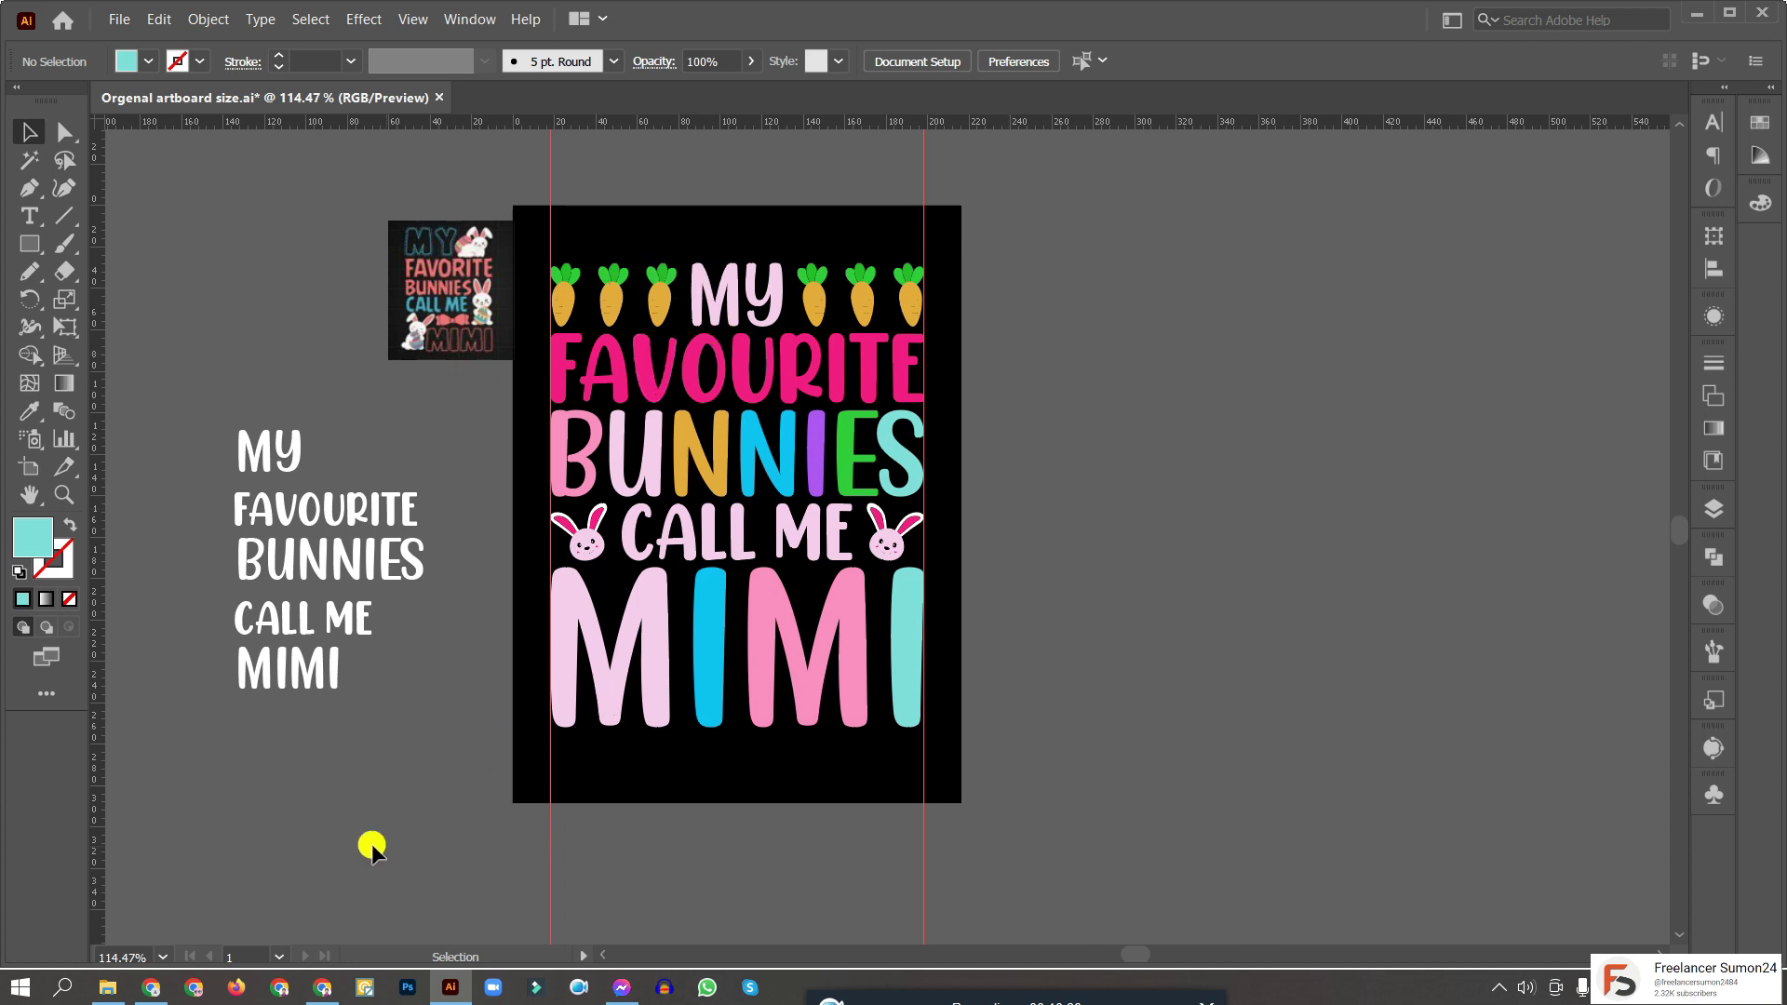
{"action": "left_click", "coordinate": [151, 987]}
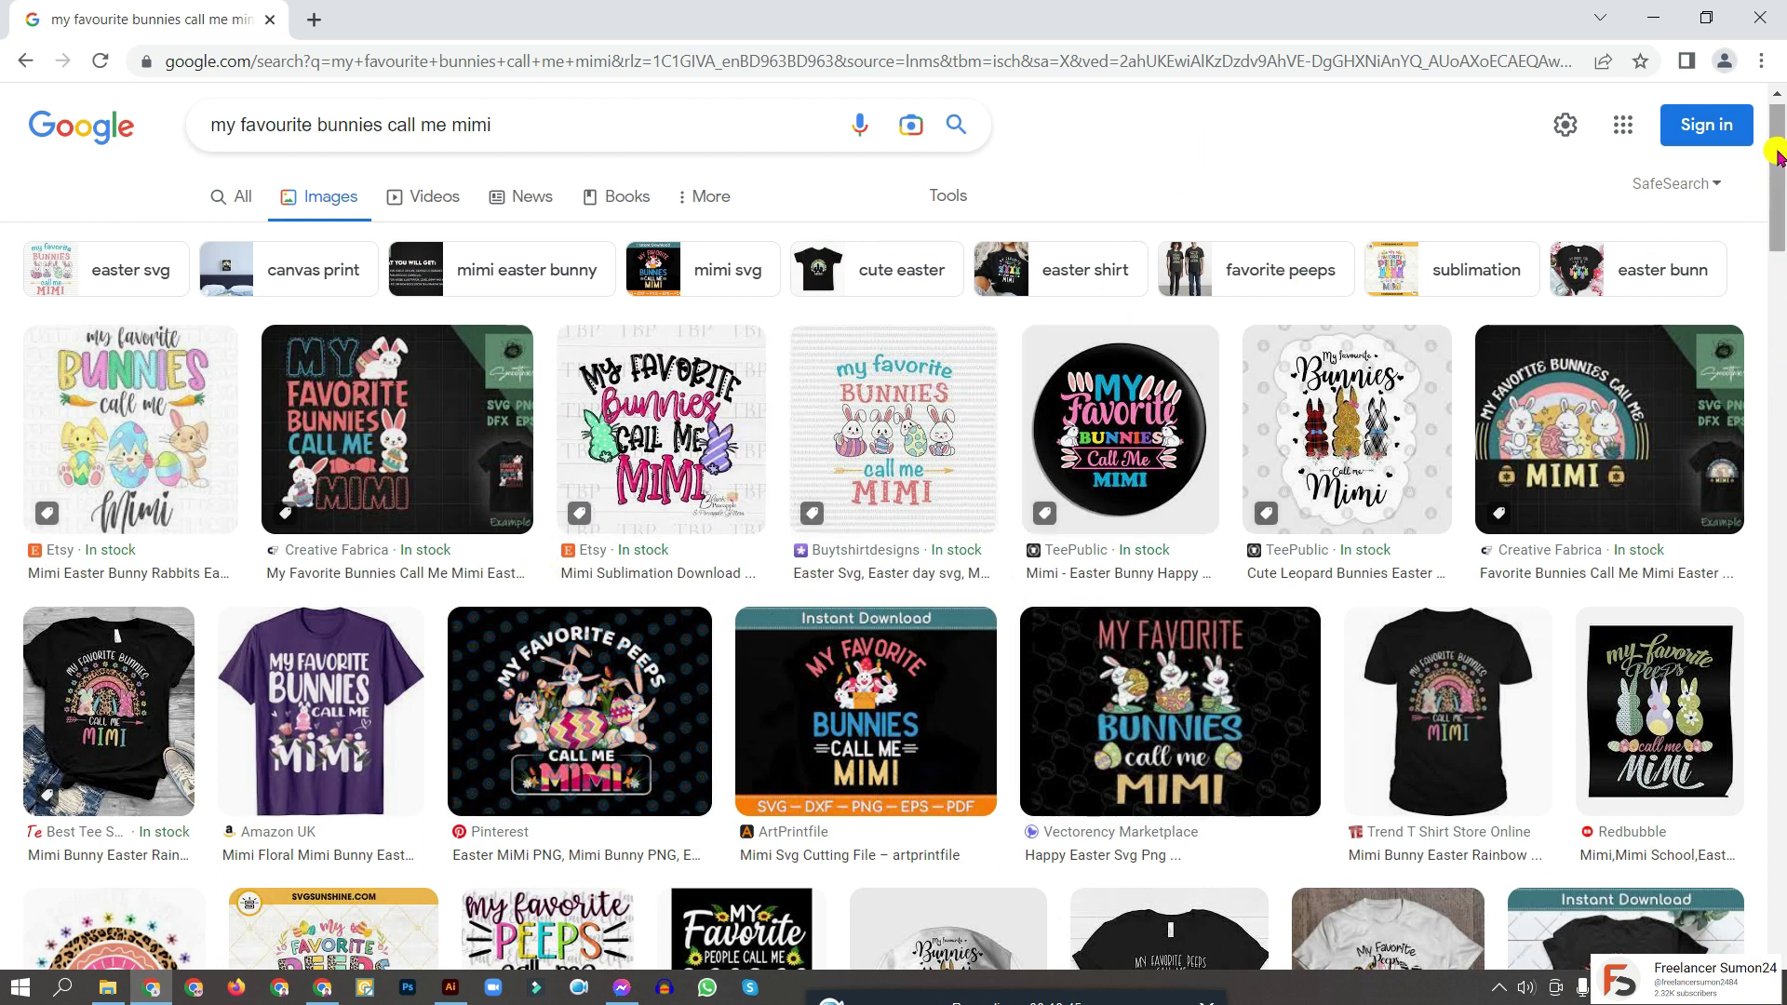
Scroll the Google Images results, hide Chrome, and switch to the YouTube channel page
{"action": "scroll", "coordinate": [1777, 153], "scroll_direction": "down", "scroll_amount": 3}
{"action": "scroll", "coordinate": [1778, 153], "scroll_direction": "down", "scroll_amount": 1}
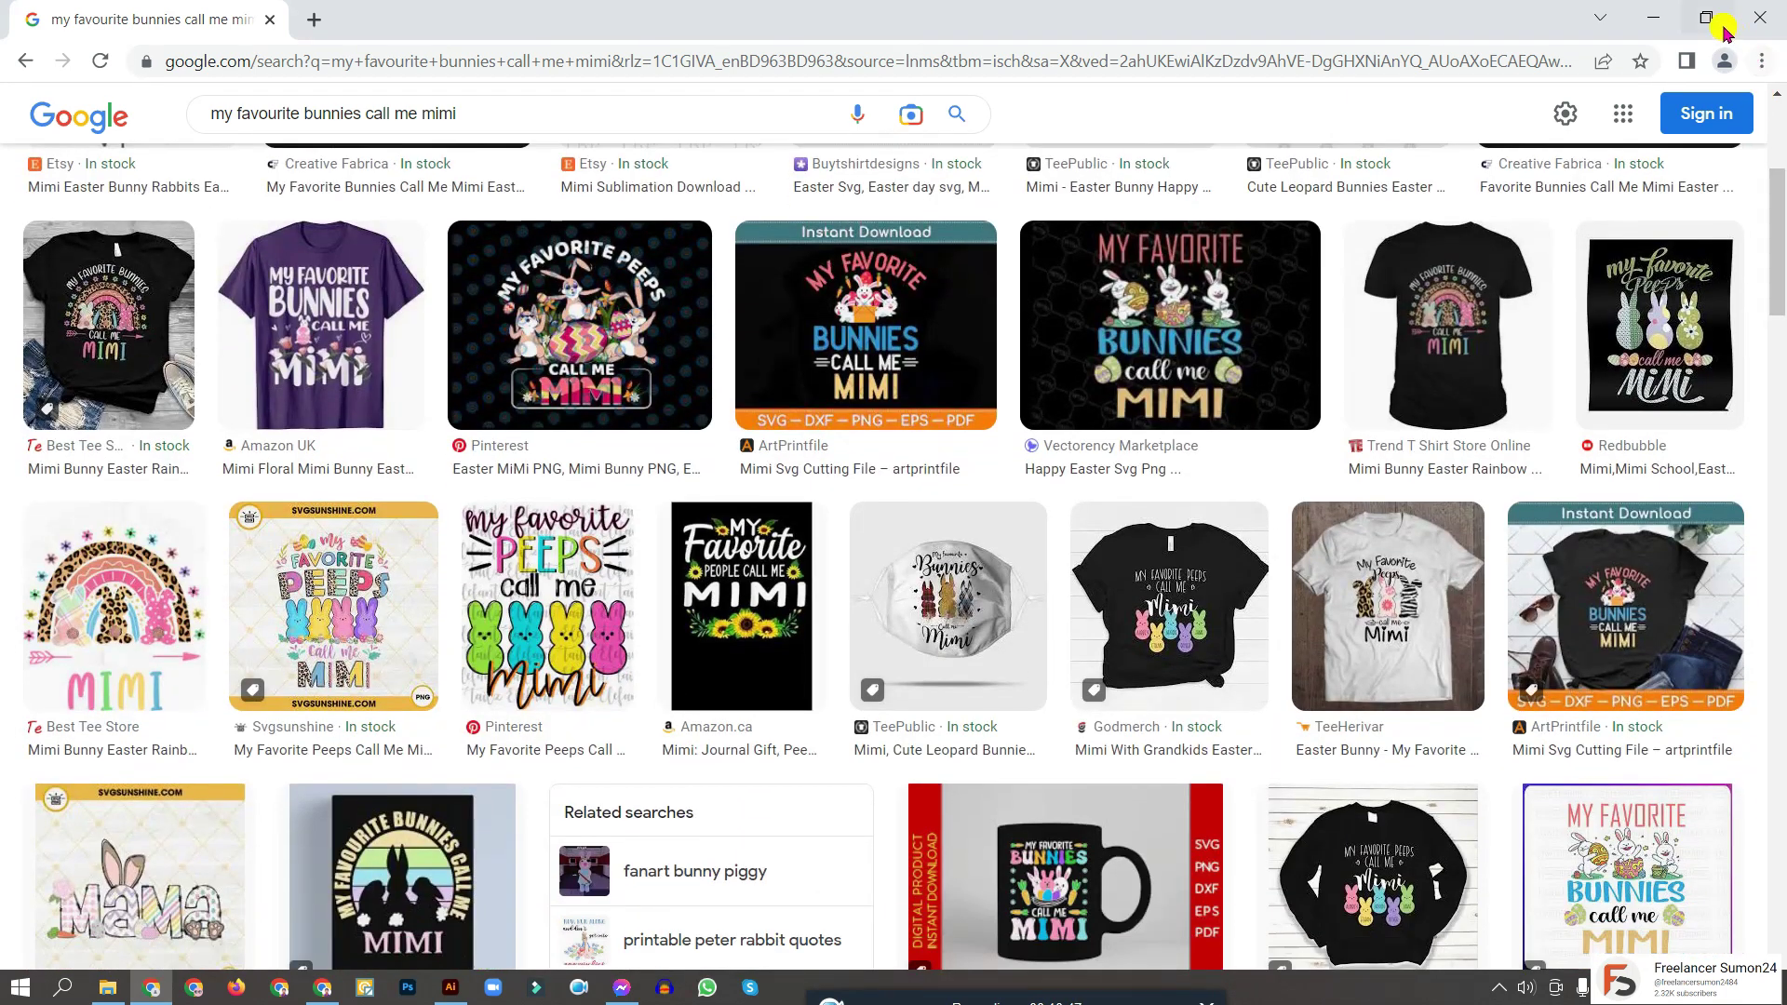
{"action": "left_click", "coordinate": [1653, 16]}
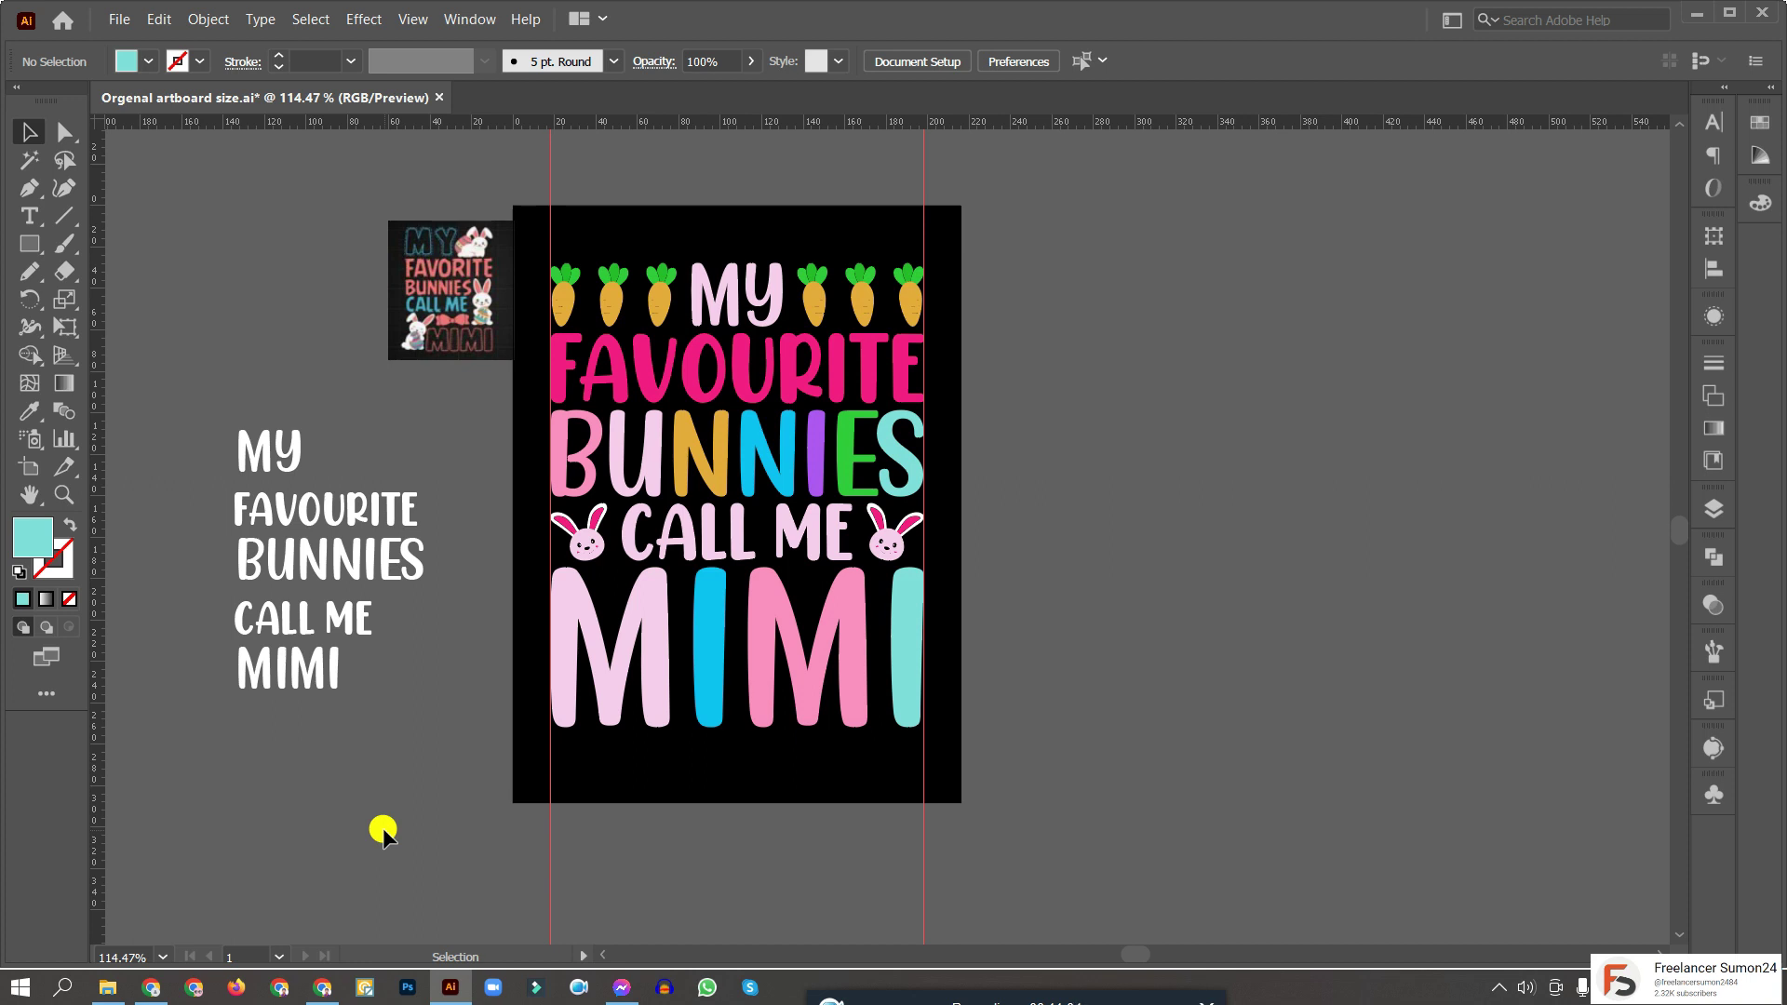
{"action": "key", "text": "alt+Tab"}
Show the channel's PLAYLISTS page and scroll down through its playlist rows
{"action": "left_click_drag", "start_coordinate": [496, 485], "coordinate": [739, 480]}
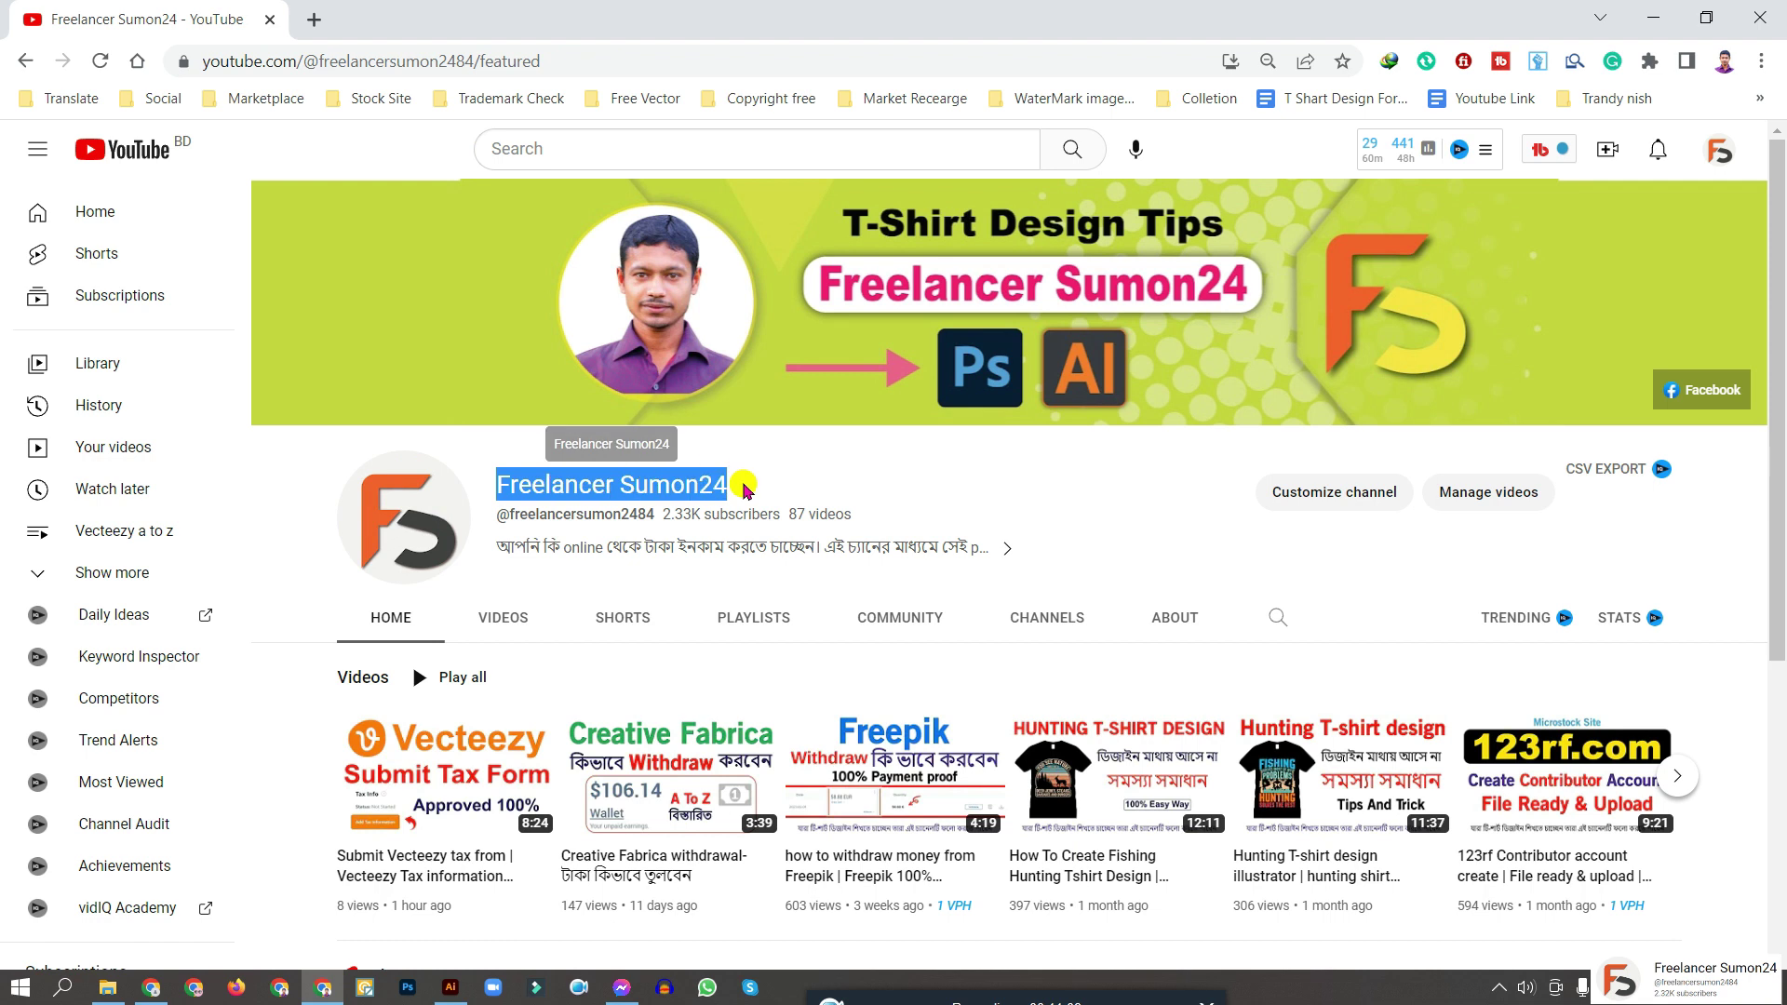
{"action": "left_click", "coordinate": [806, 479]}
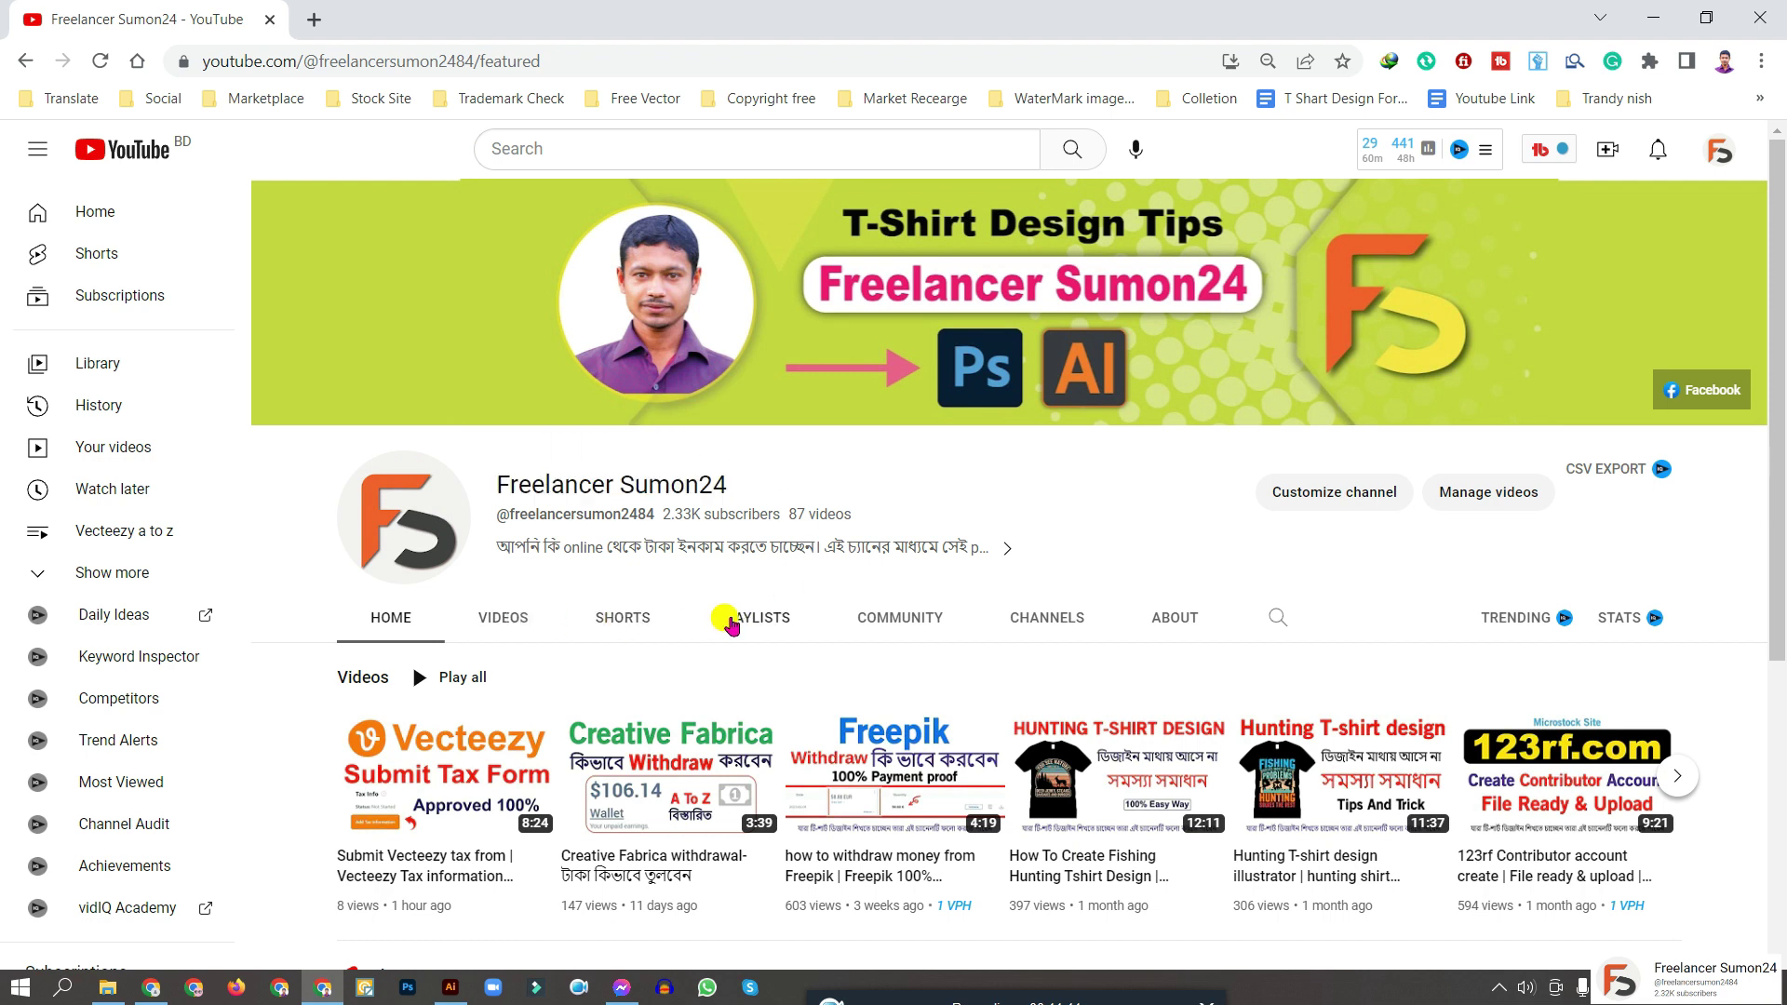
{"action": "left_click", "coordinate": [735, 621]}
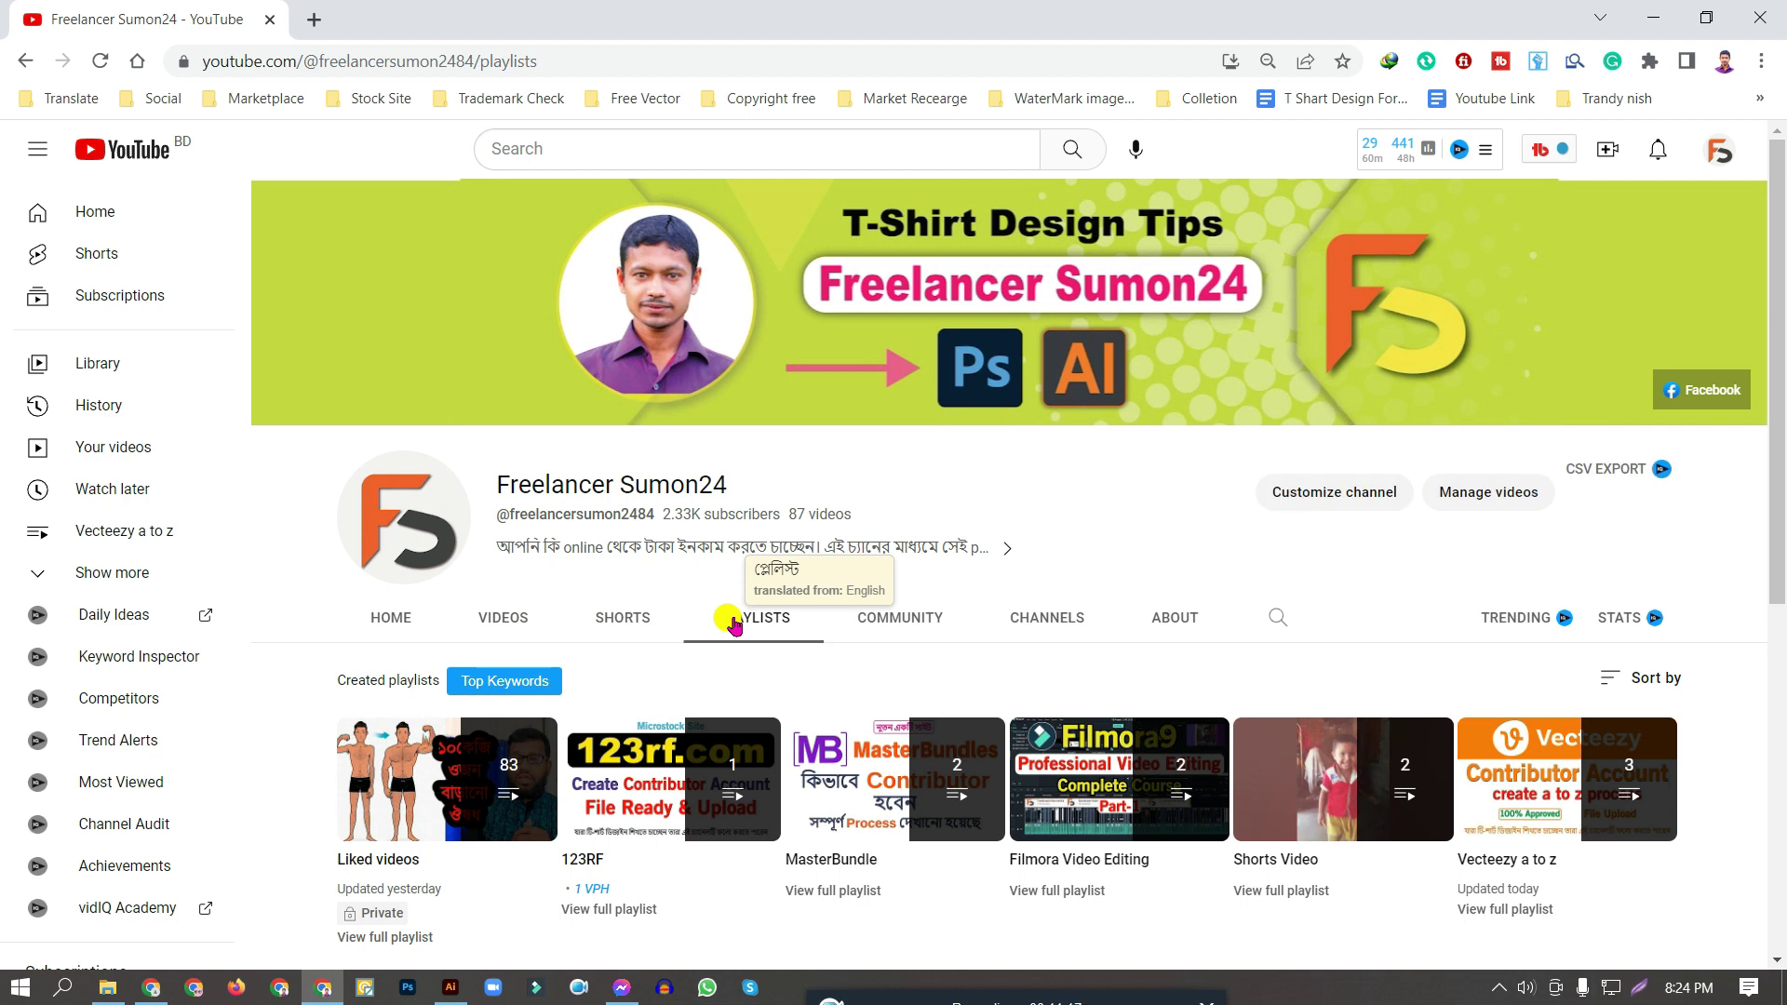
{"action": "scroll", "coordinate": [1779, 400], "scroll_direction": "down", "scroll_amount": 4}
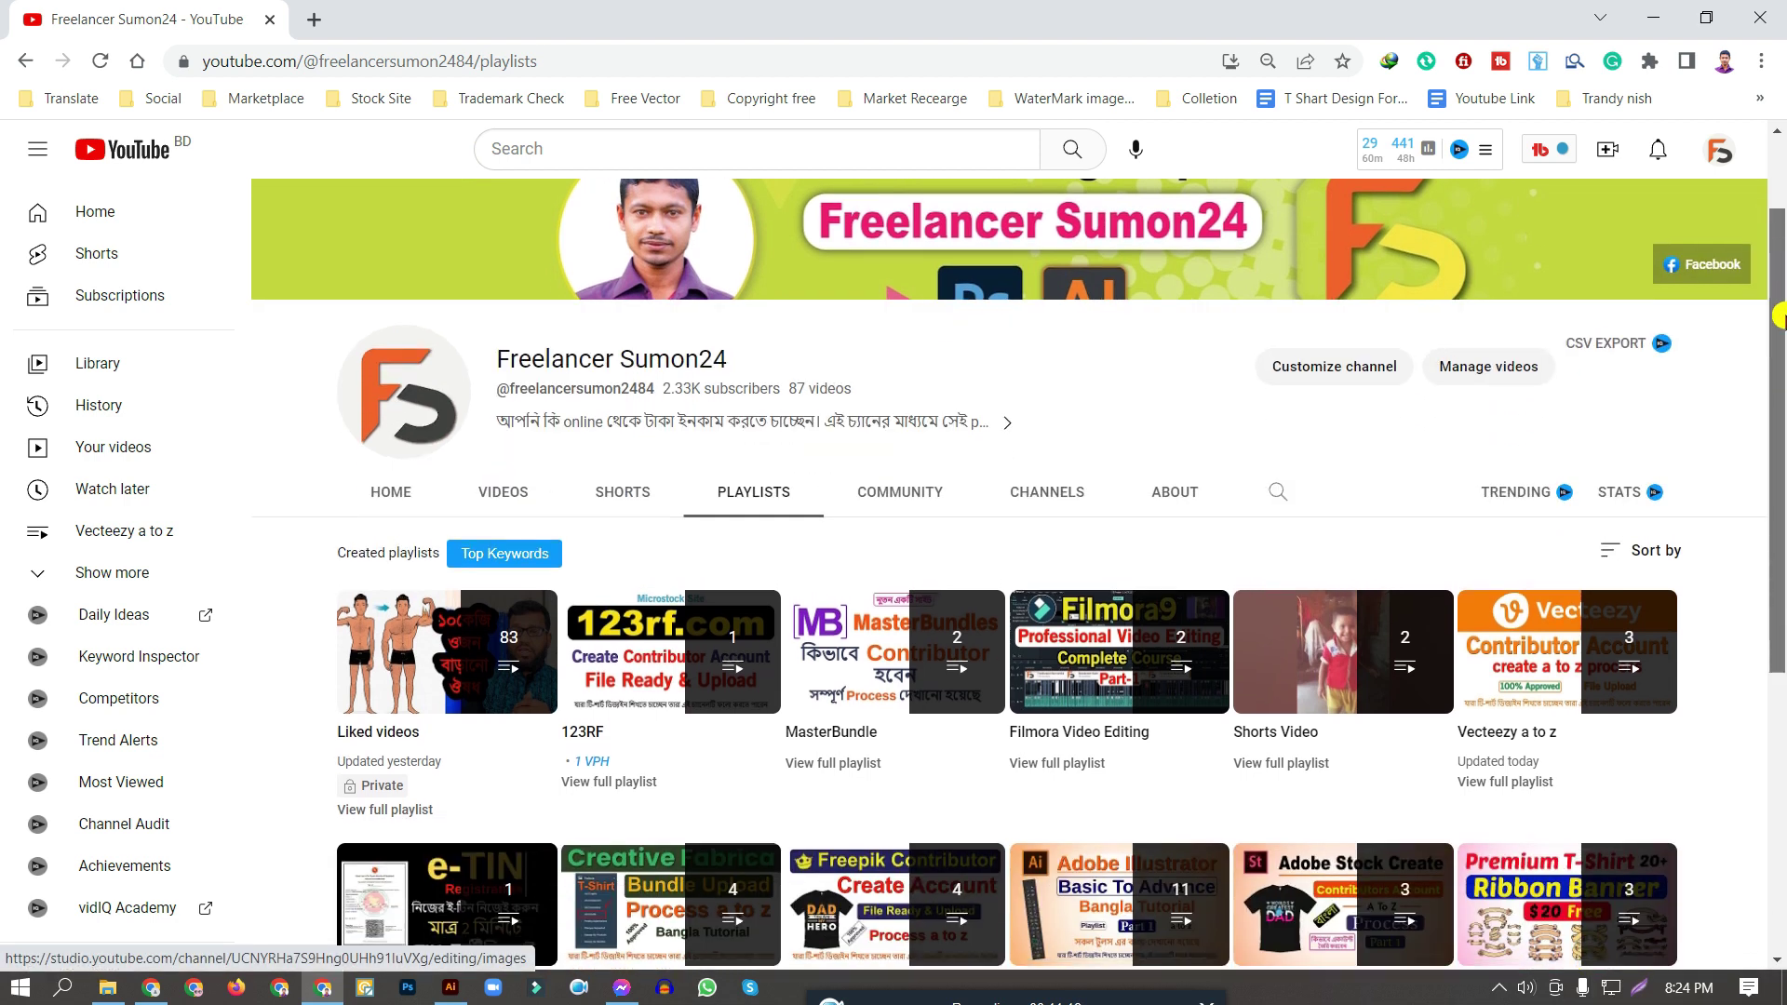
{"action": "left_click_drag", "start_coordinate": [1779, 401], "coordinate": [1768, 479]}
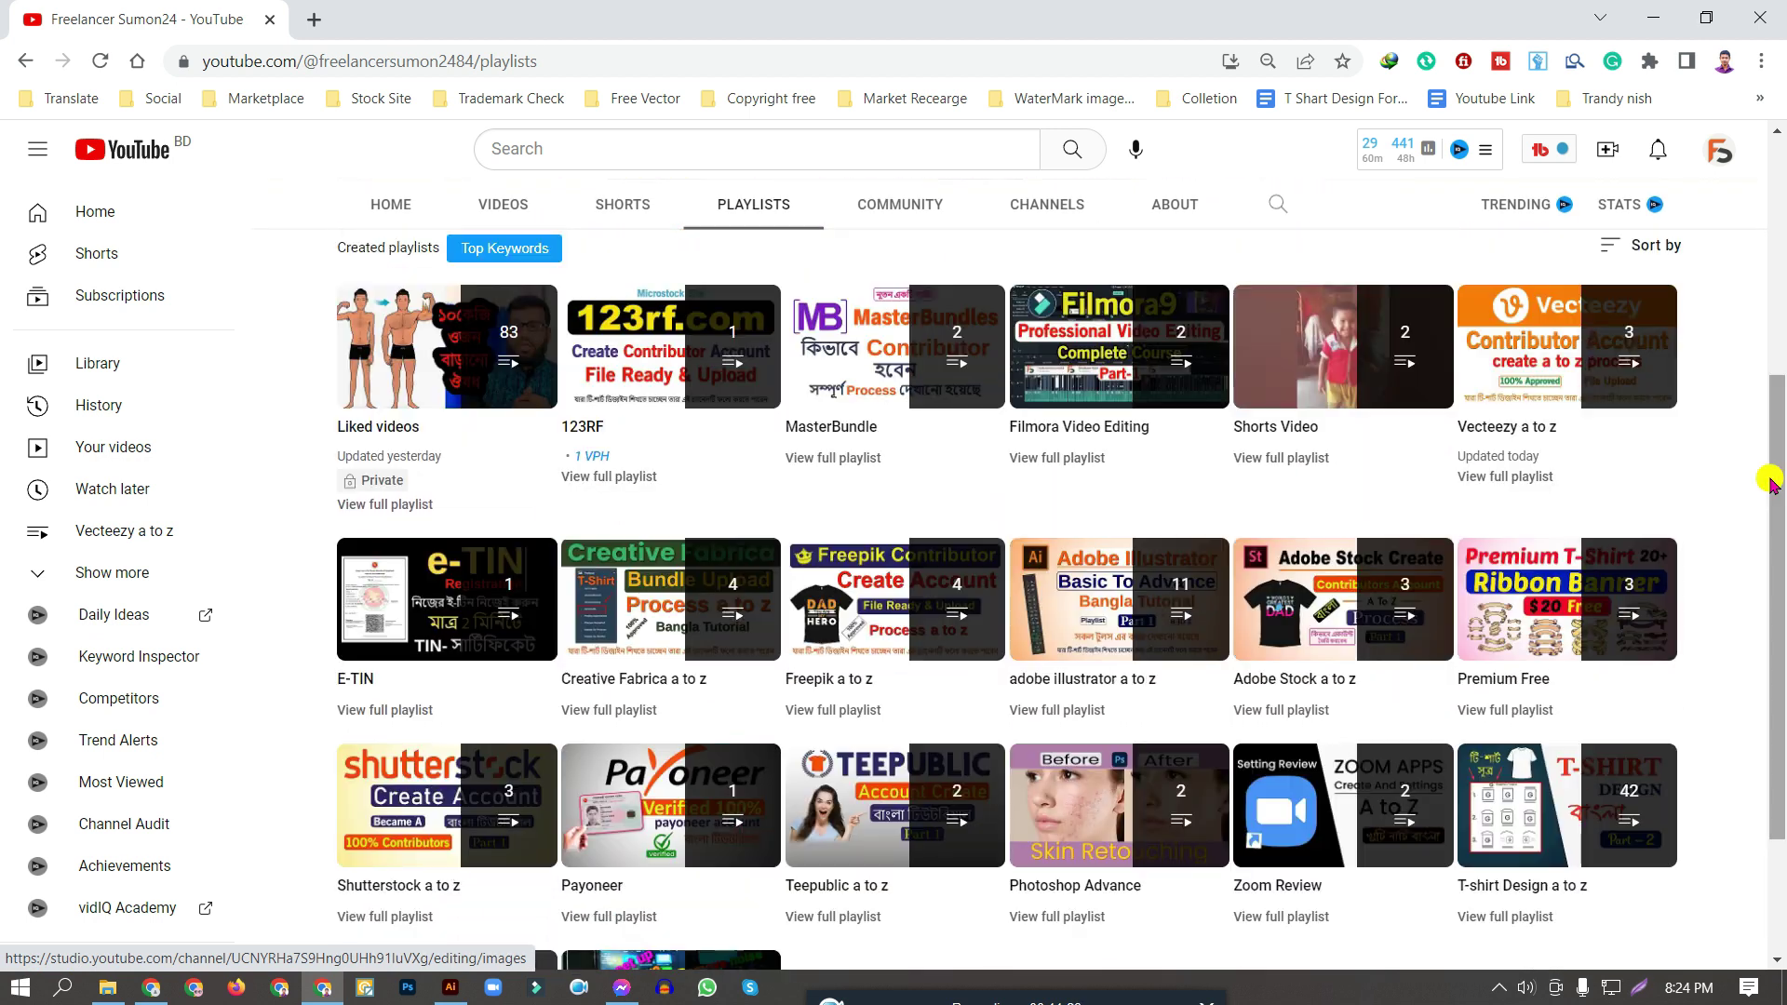